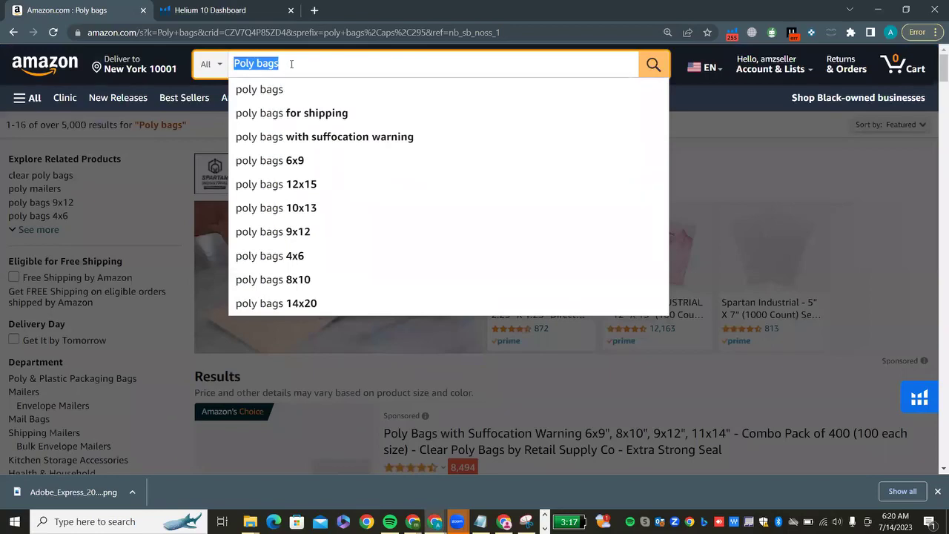
- Search Amazon for "Vegetable cutter" and stay on the search results page
text(V)
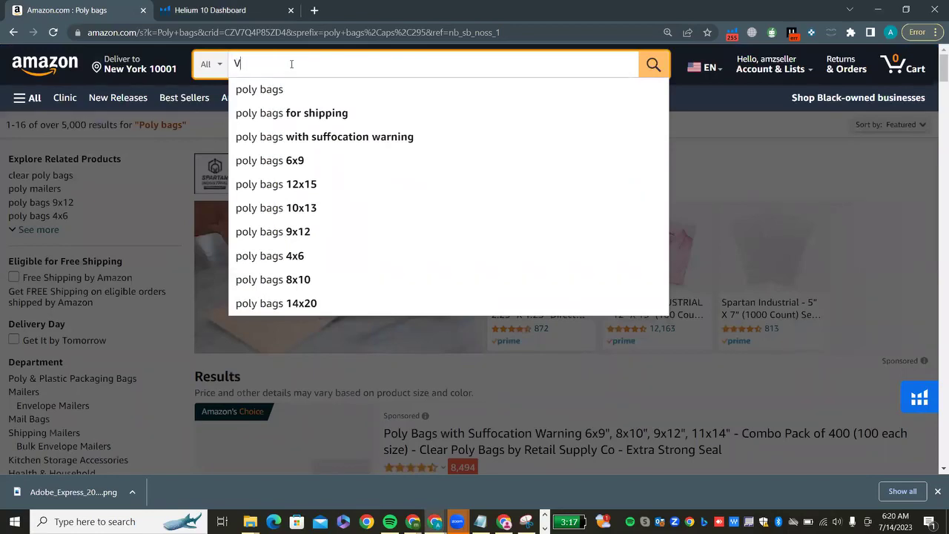
text(egetab)
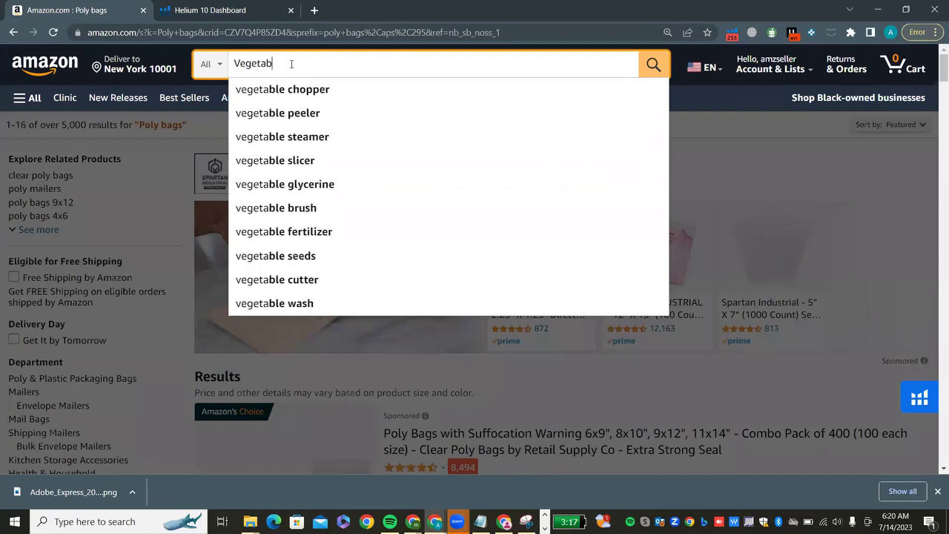
text(le cutter)
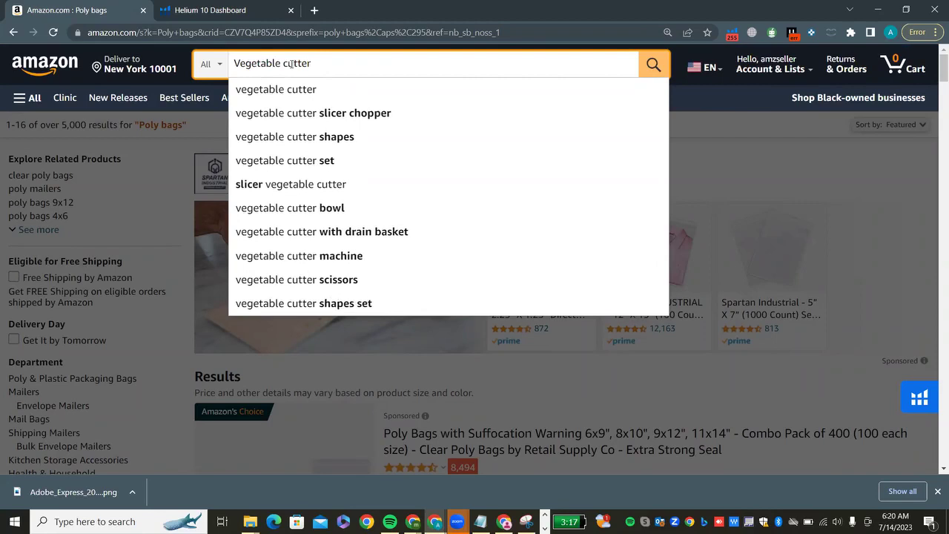
key(Return)
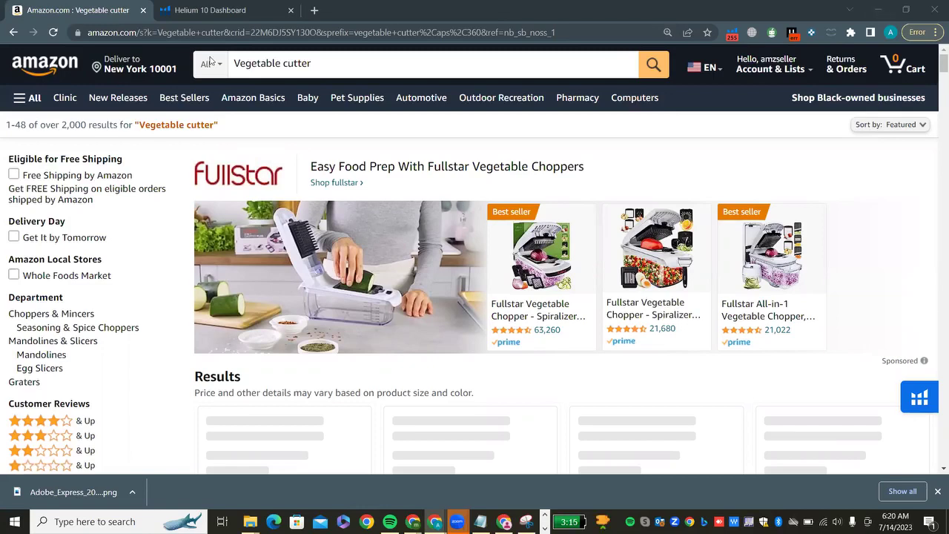
click(310, 100)
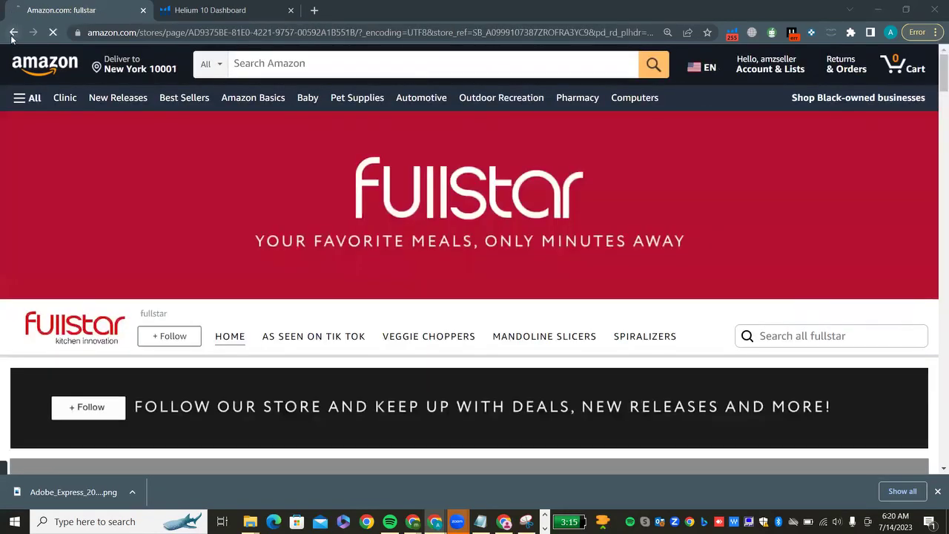
click(11, 34)
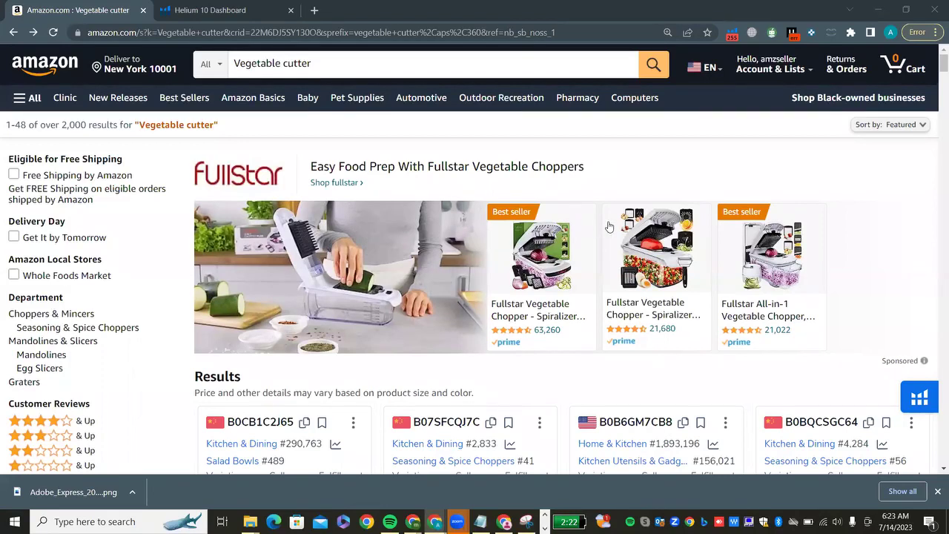
- Open the best-selling Fullstar Vegetable Chopper - Spiralizer Vegetable Slicer listing from the search results in a new tab
scroll(522, 126, down, 1)
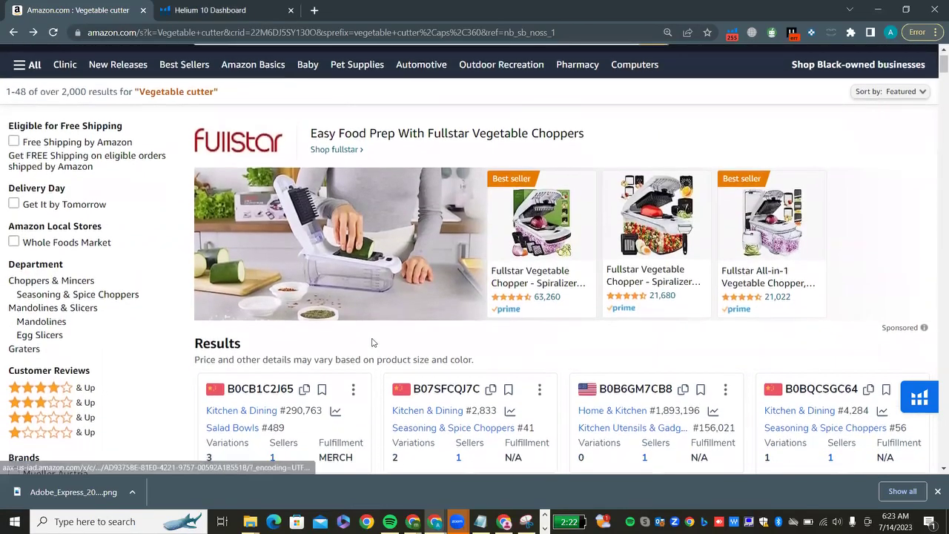
scroll(370, 338, down, 5)
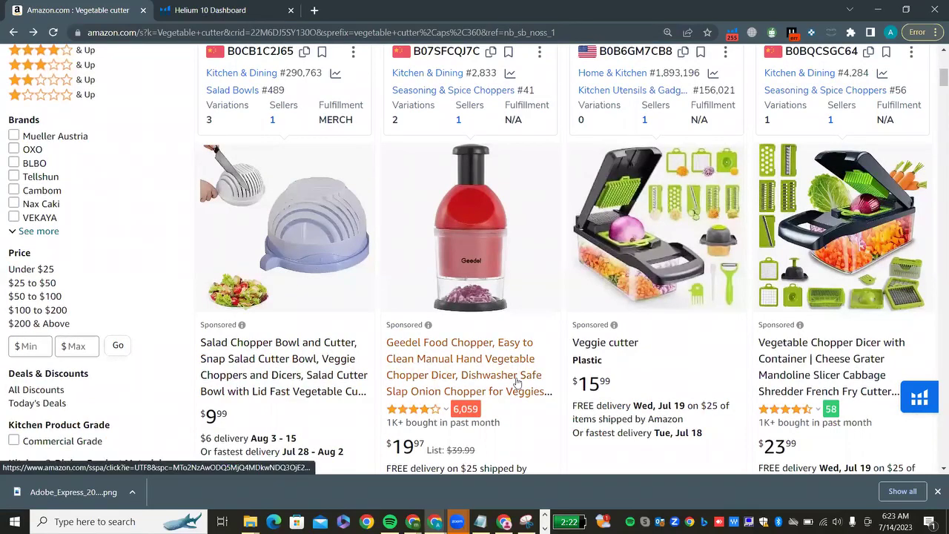
scroll(517, 380, up, 5)
scroll(516, 380, down, 10)
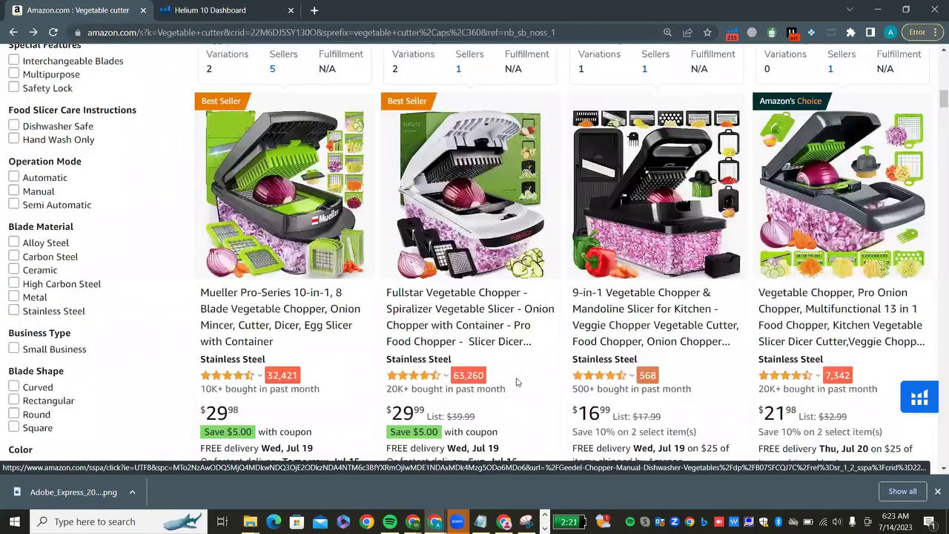
click(416, 315)
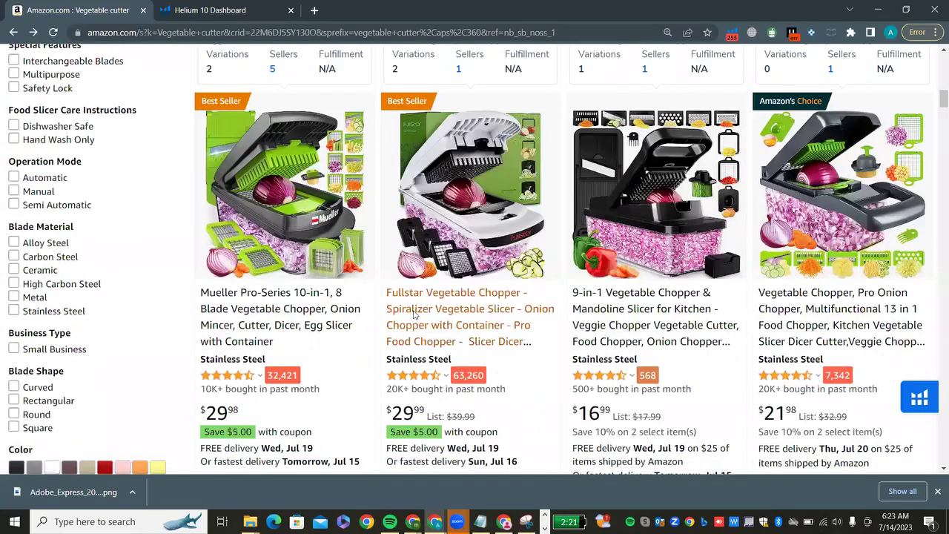
middle_click(437, 326)
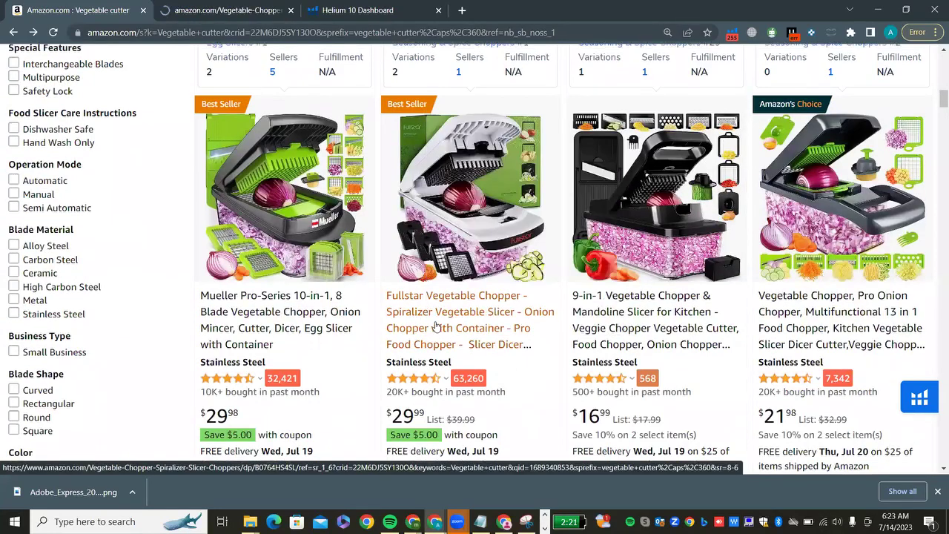
- Run Helium 10 Xray product research on the vegetable cutter search results and expand it to full size
scroll(437, 326, up, 6)
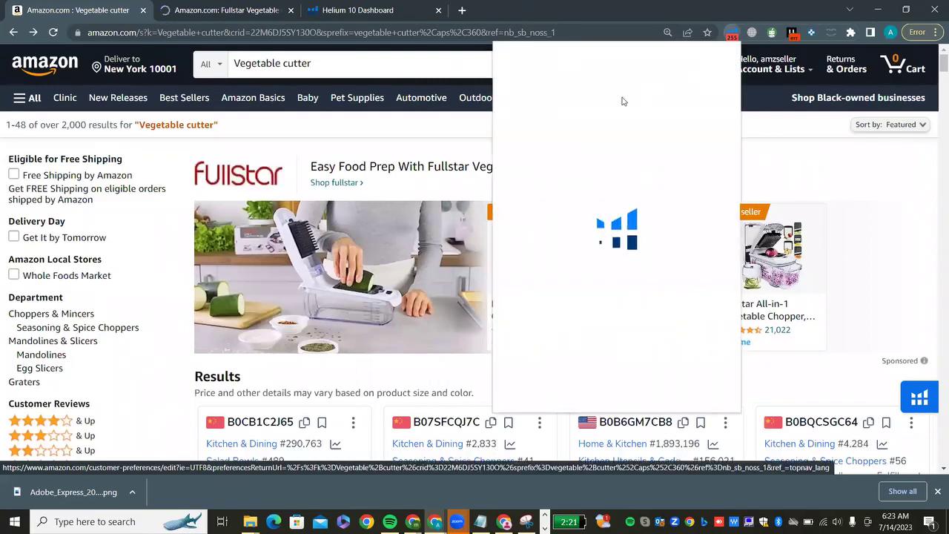
click(554, 131)
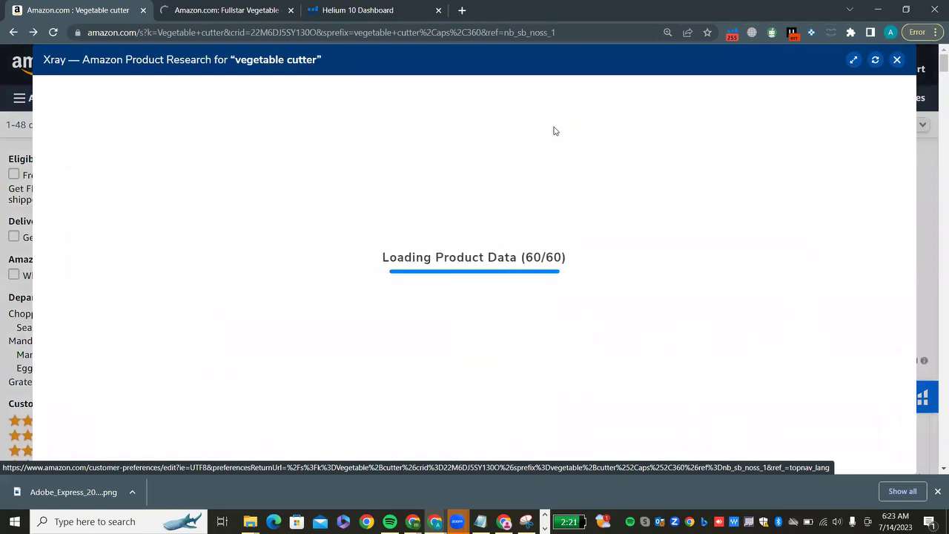
click(853, 61)
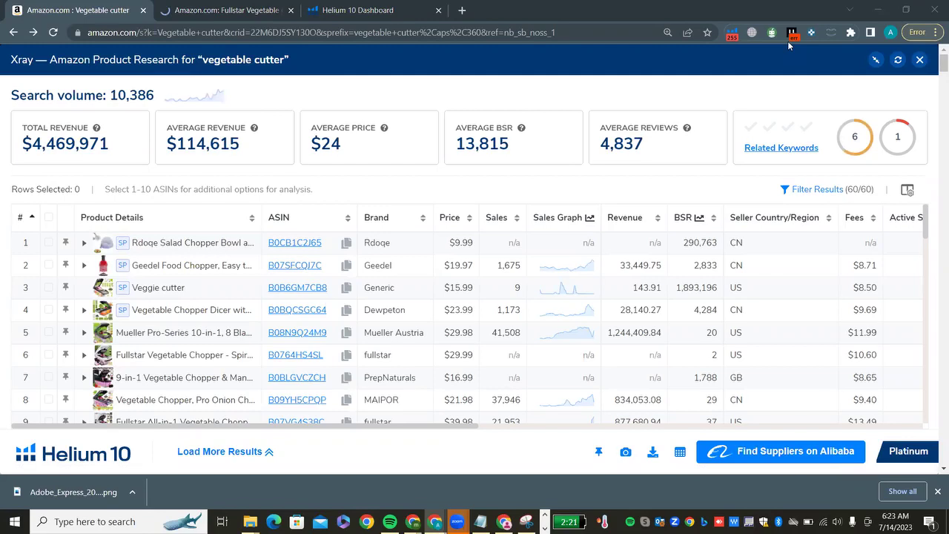
- Examine the Fullstar Vegetable Chopper product page, including its title, images, price, variations and item description
click(174, 10)
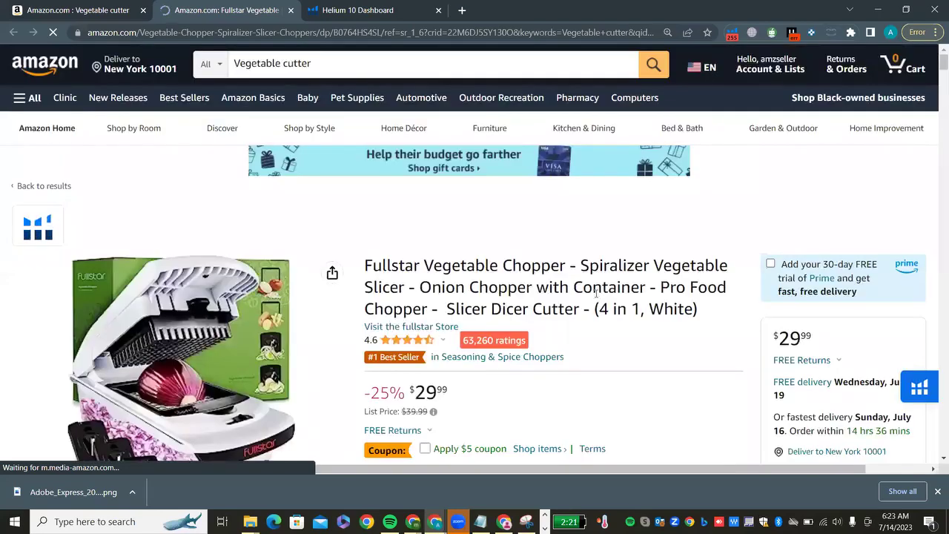
scroll(595, 295, down, 5)
scroll(595, 295, down, 5)
scroll(594, 299, up, 3)
scroll(595, 295, up, 2)
scroll(596, 296, down, 2)
scroll(597, 297, up, 3)
scroll(595, 296, up, 4)
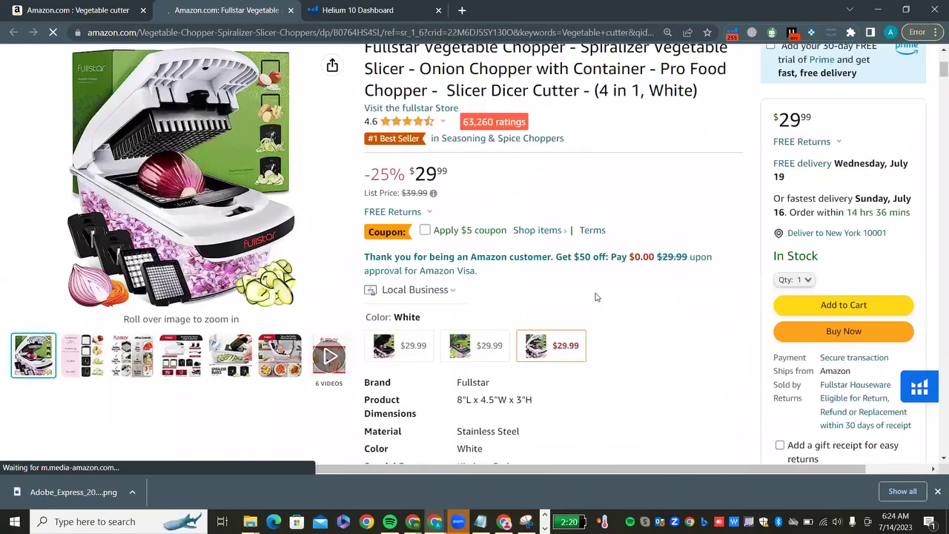
scroll(595, 297, up, 1)
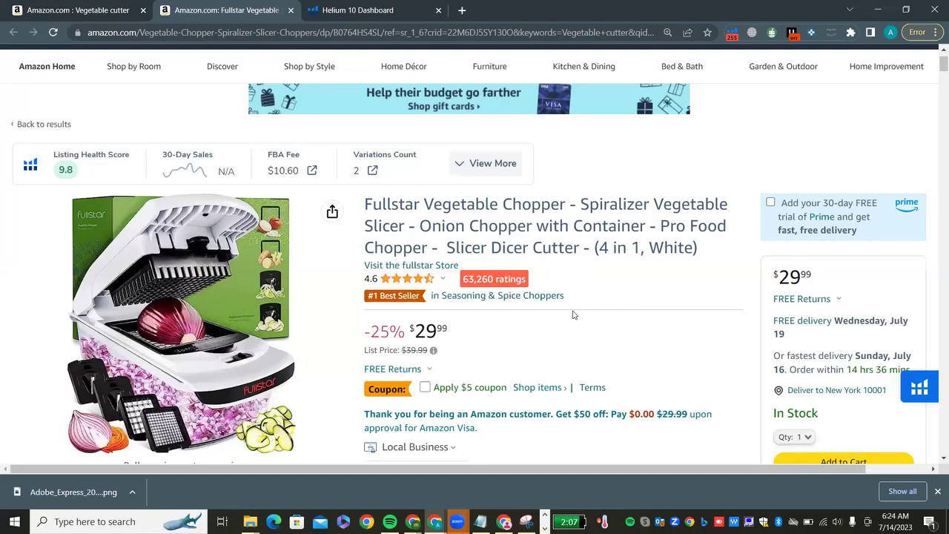
scroll(619, 262, down, 2)
scroll(619, 263, down, 5)
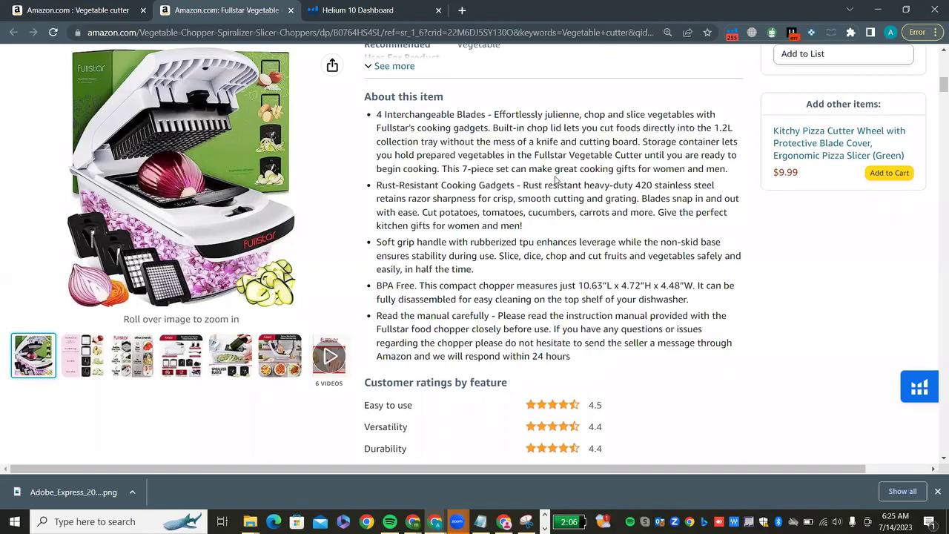
- Highlight all the "About this item" bullet points, followed by the first bullet's "4 Interchangeable Blades" heading and its description
drag(570, 360, 376, 119)
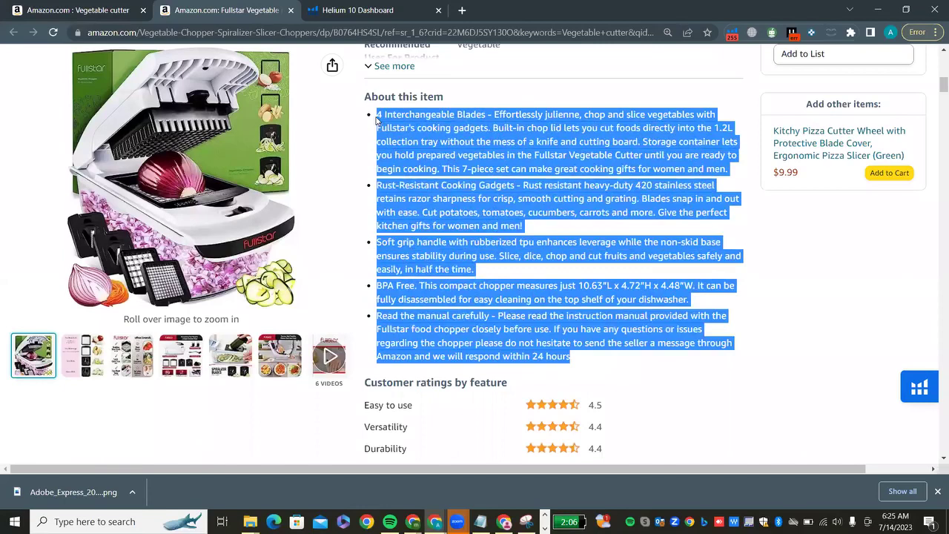
click(438, 133)
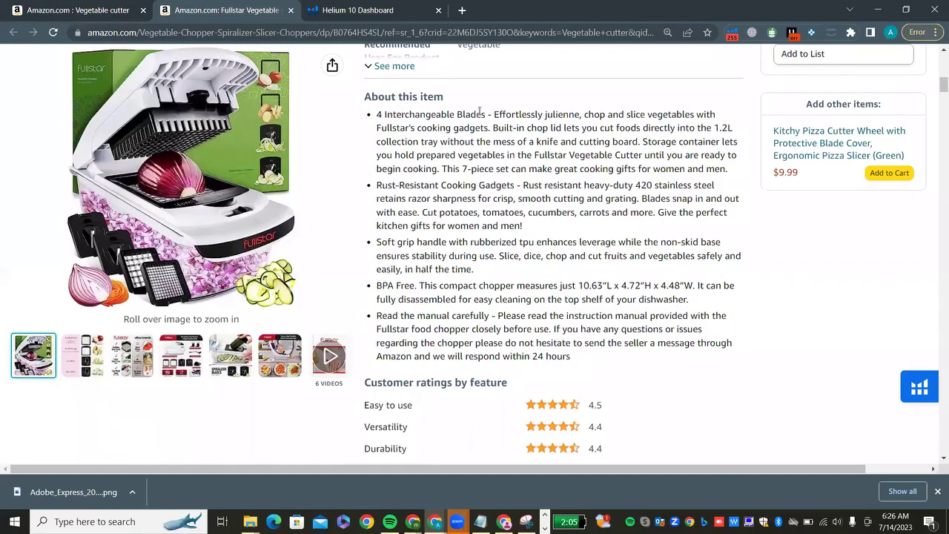
drag(485, 116, 379, 116)
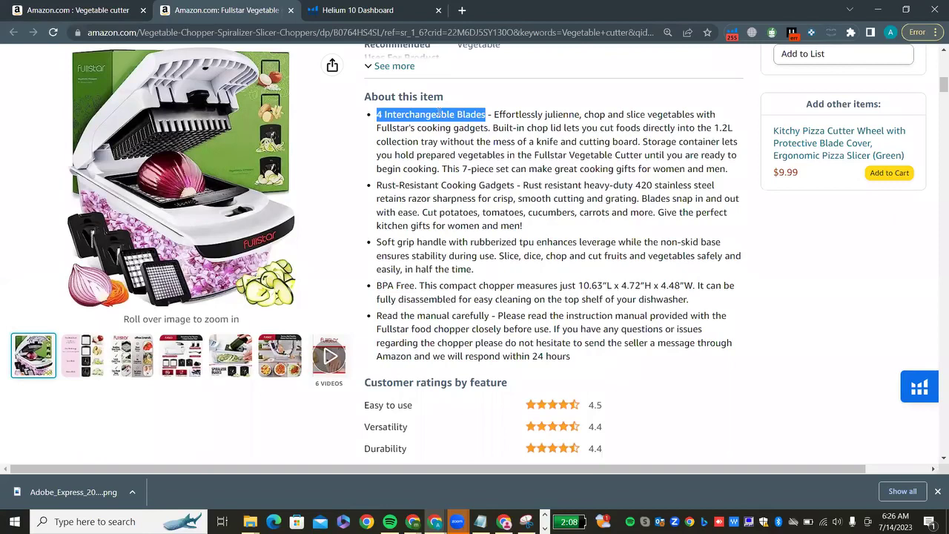
drag(494, 114, 735, 176)
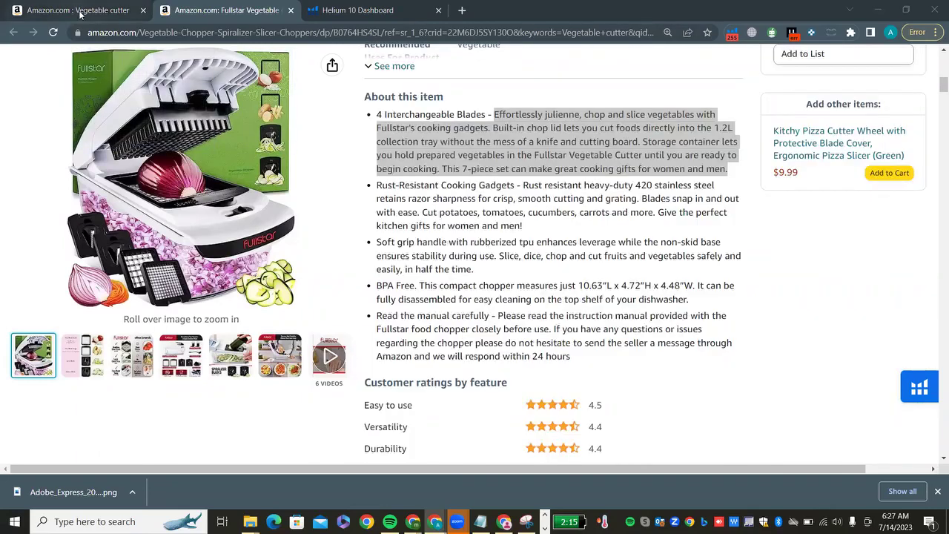
- Return to the Xray results, hide sponsored products with a filter, and sort the list by sales from highest to lowest
click(117, 16)
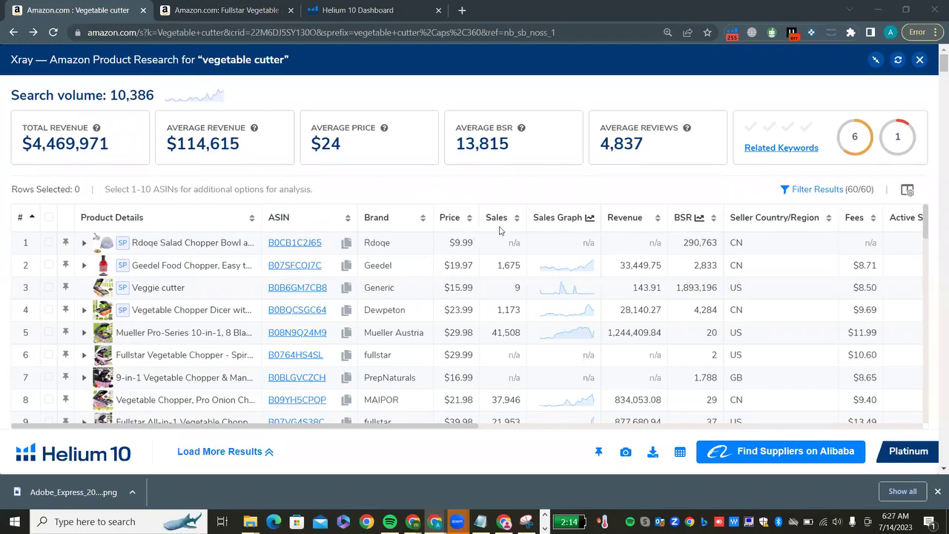
click(808, 190)
click(238, 420)
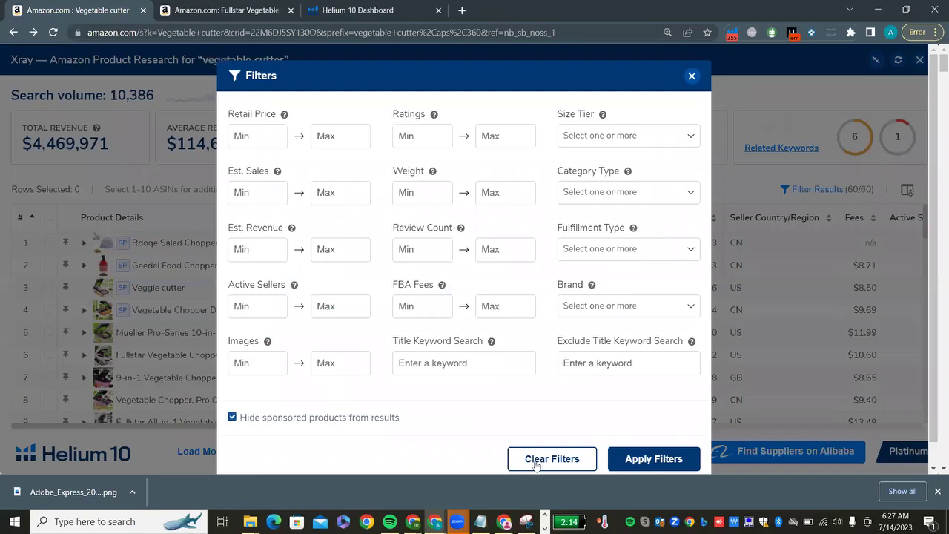
click(628, 460)
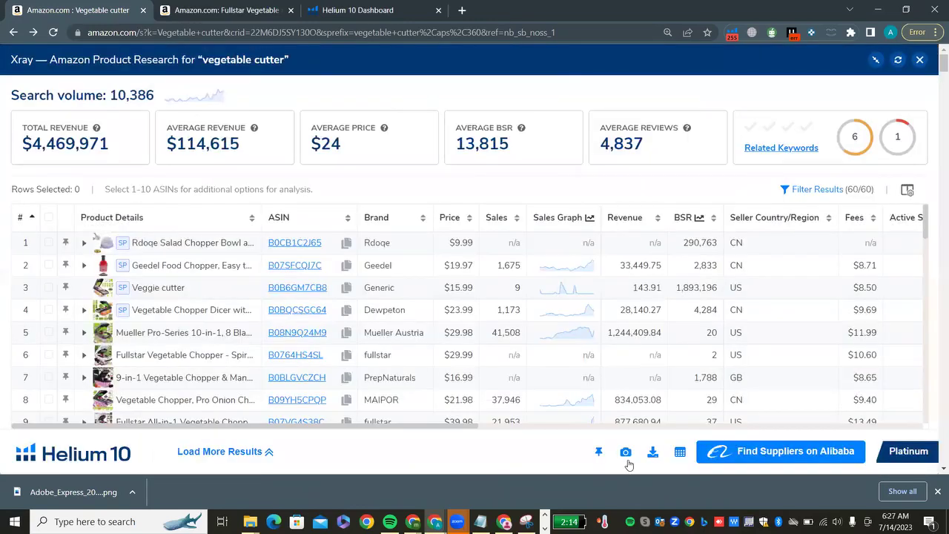
click(516, 218)
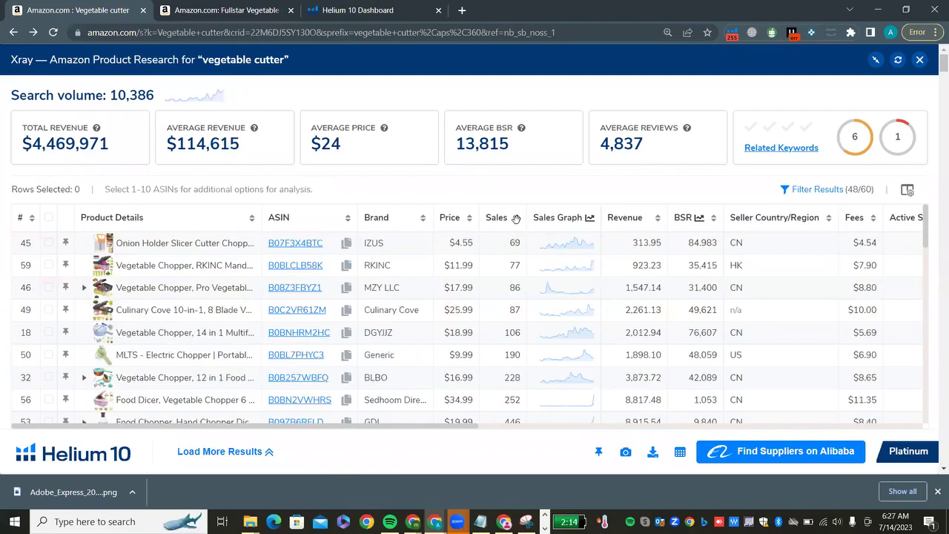
click(516, 219)
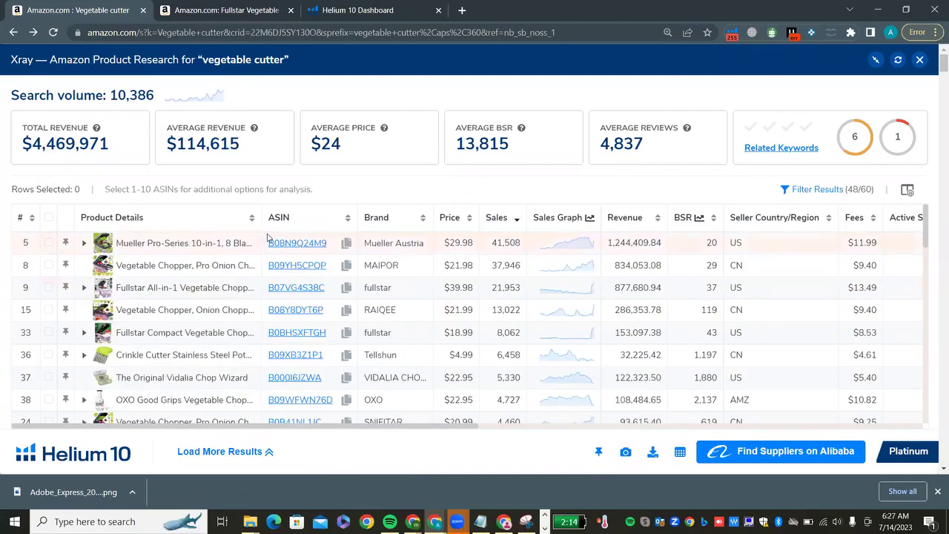
- Select the ten products with the highest sales in the Xray results and run Cerebro on them
click(47, 243)
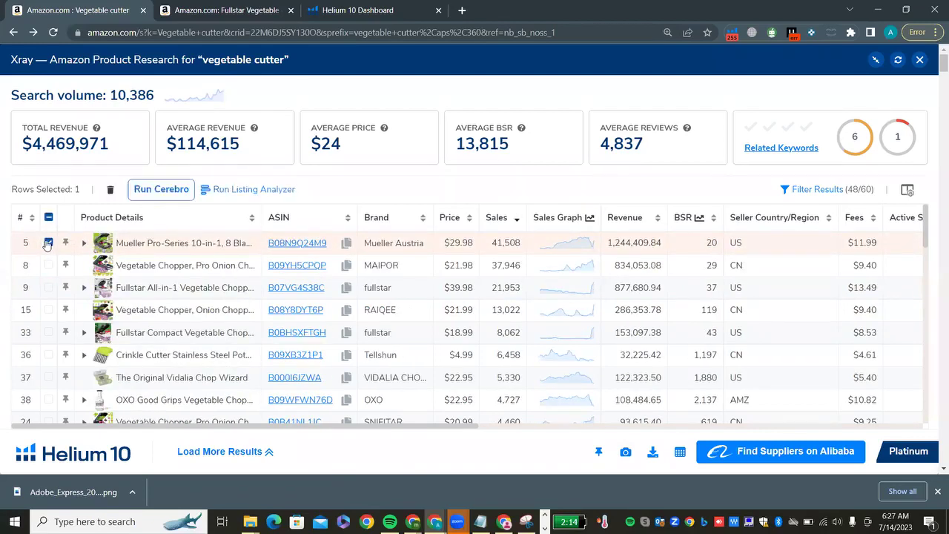
click(48, 264)
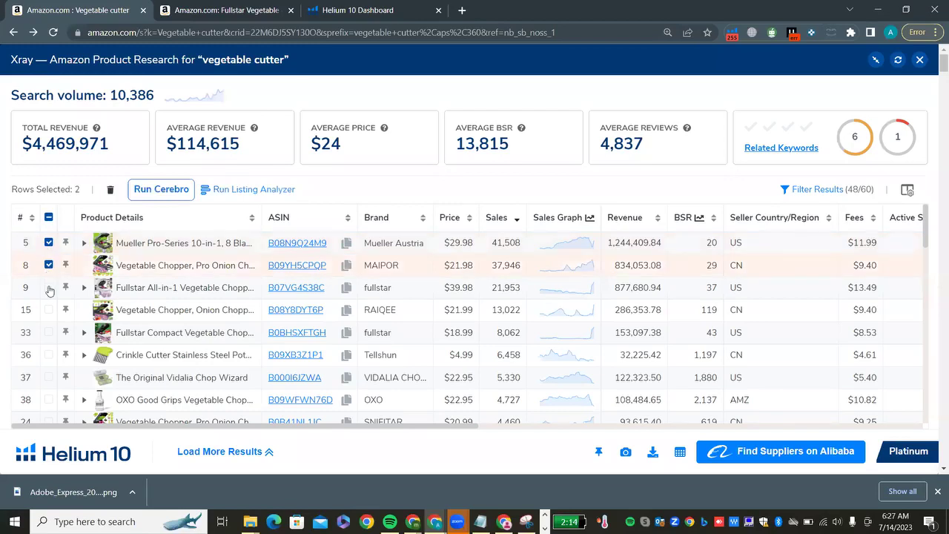
click(48, 288)
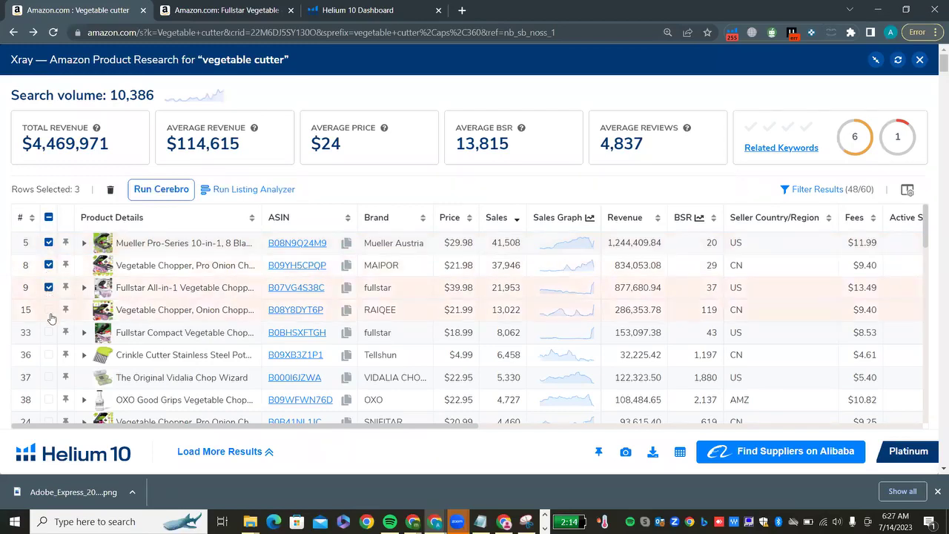
click(49, 310)
click(49, 332)
click(49, 355)
click(49, 380)
click(49, 400)
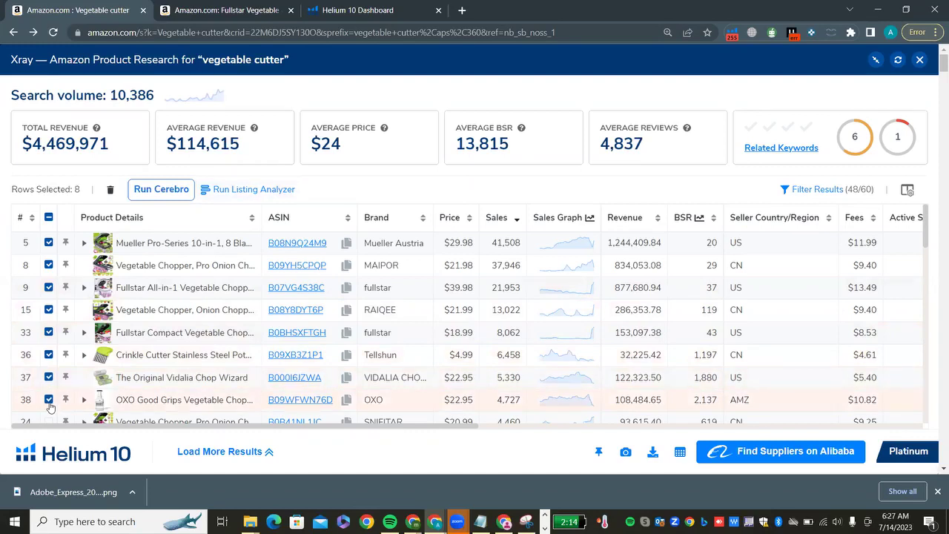
right_click(49, 405)
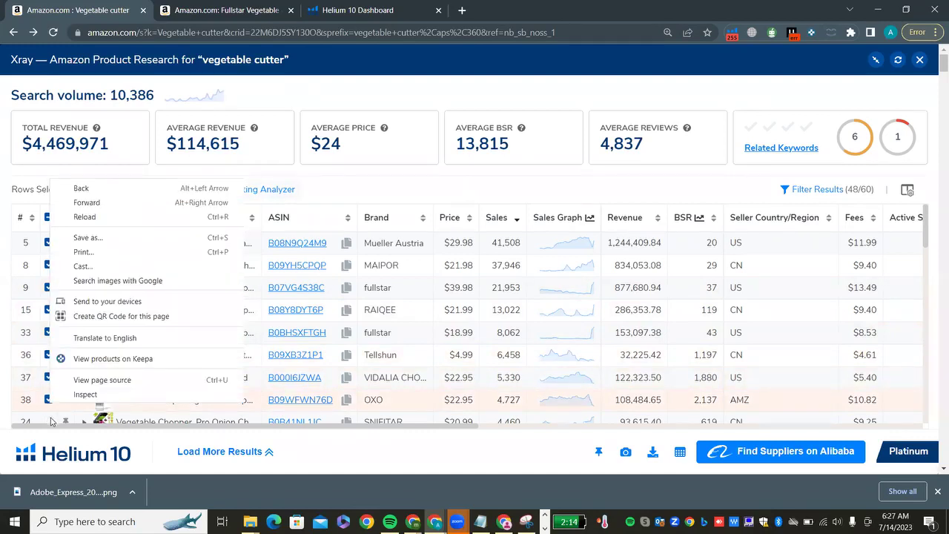
click(51, 421)
scroll(53, 371, down, 1)
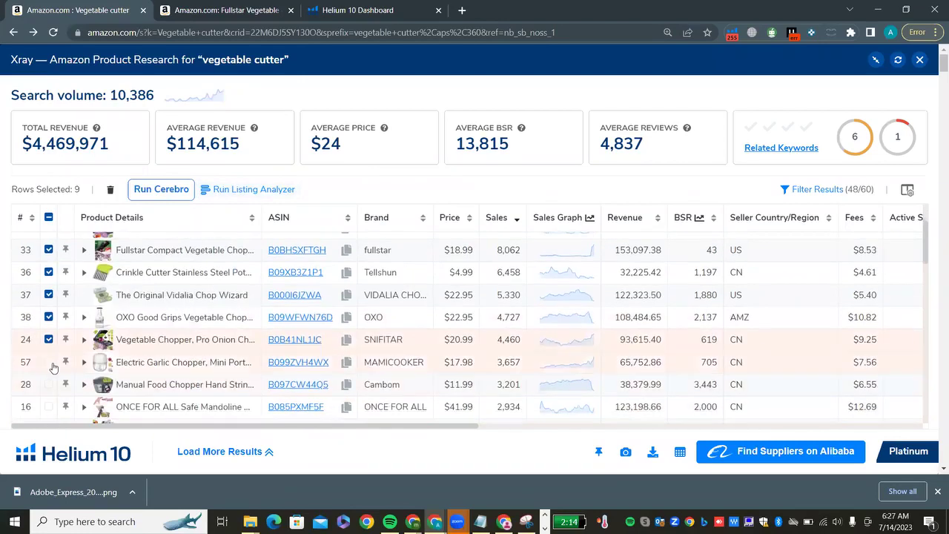
click(48, 361)
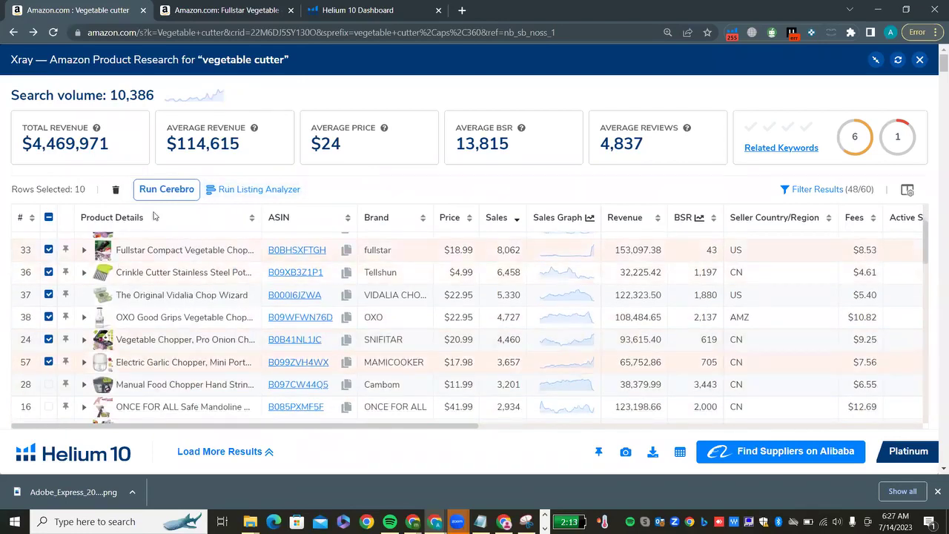
click(167, 190)
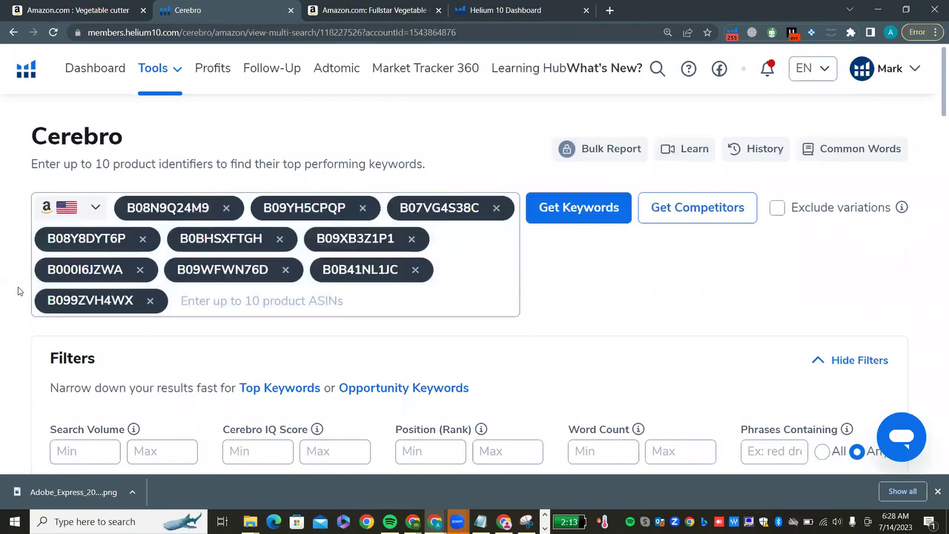
- Review the keyword results for the ten competitors and set the minimum Search Volume filter to 300
scroll(19, 290, down, 10)
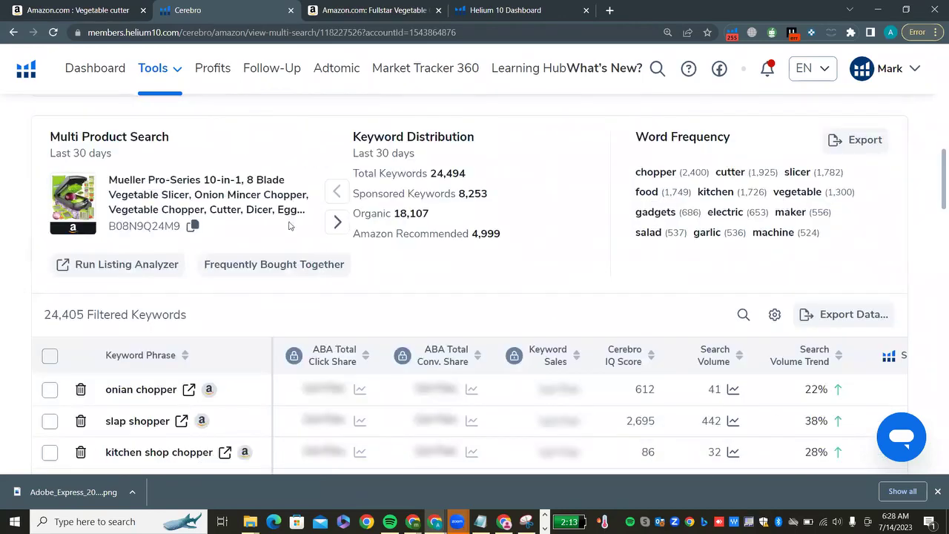
scroll(411, 180, down, 1)
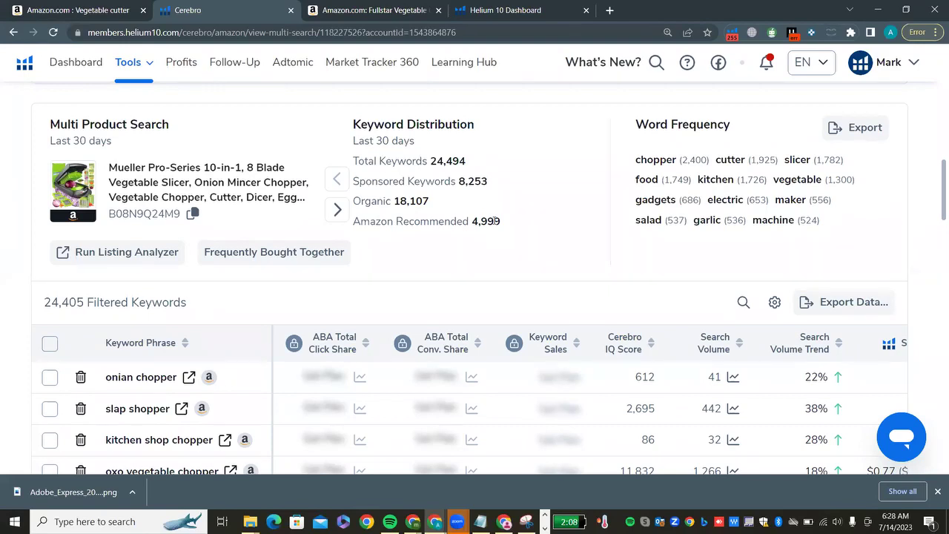
scroll(426, 281, up, 4)
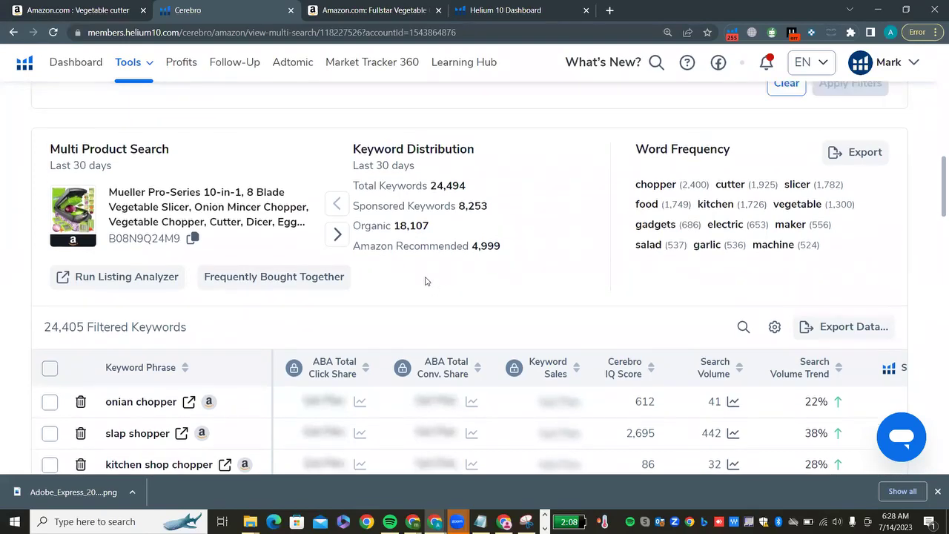
scroll(425, 281, up, 1)
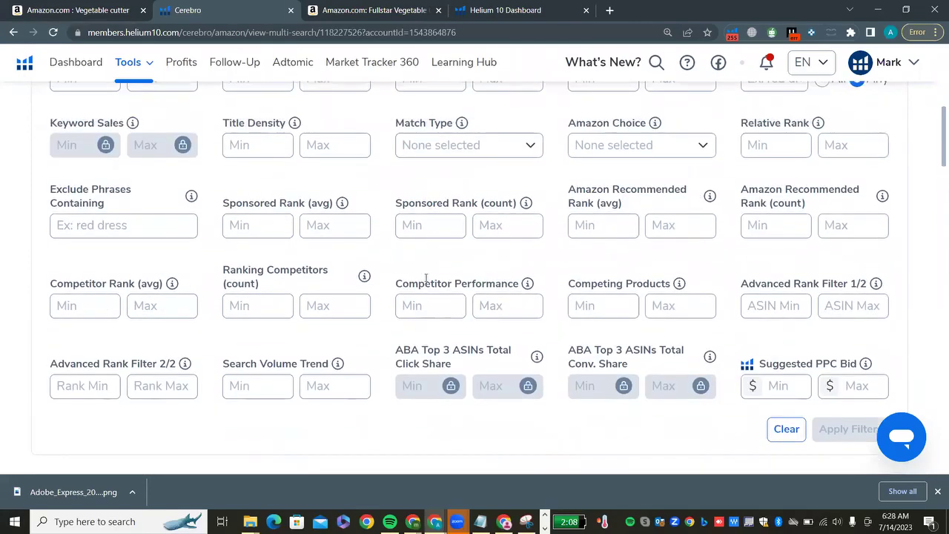
scroll(239, 268, up, 5)
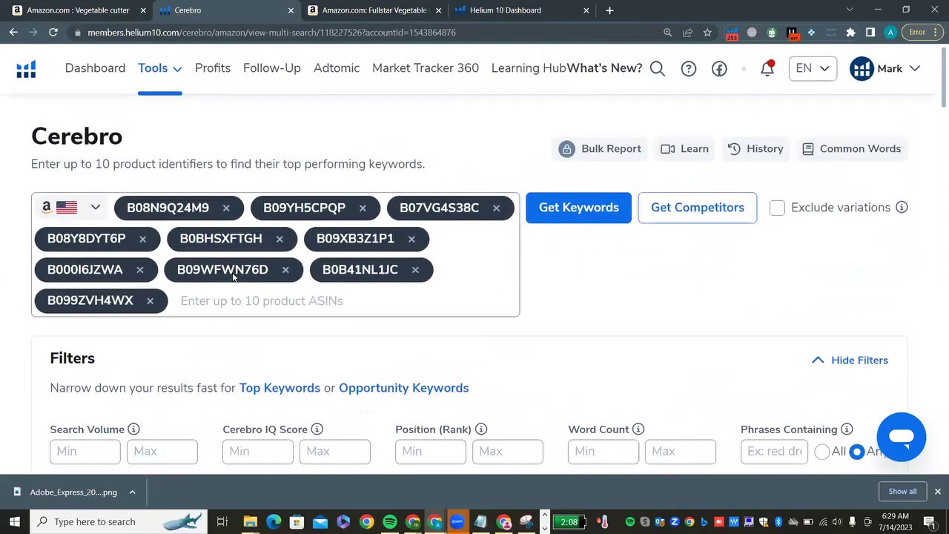
scroll(239, 268, down, 3)
click(83, 254)
text(300)
click(8, 255)
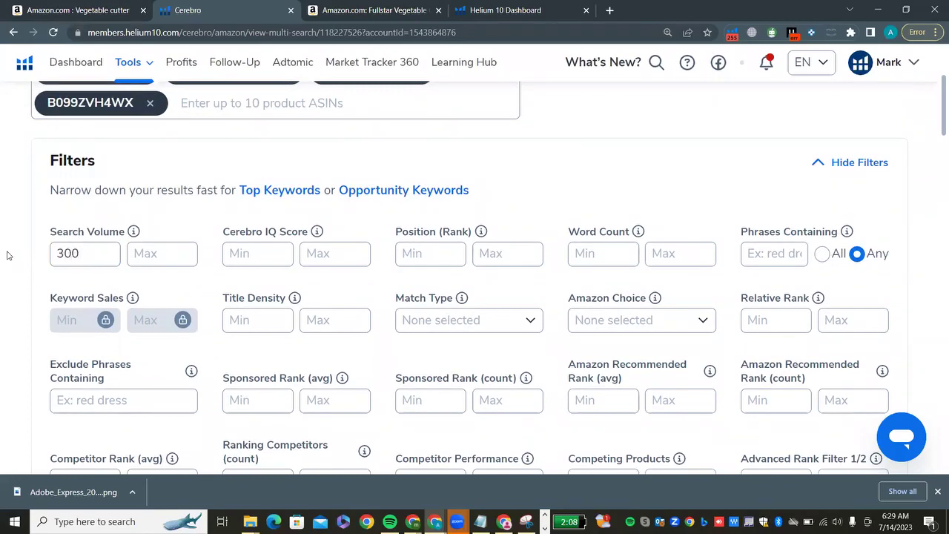
- Set the average Competitor Rank filter to a range of 1 to 30
scroll(8, 255, down, 3)
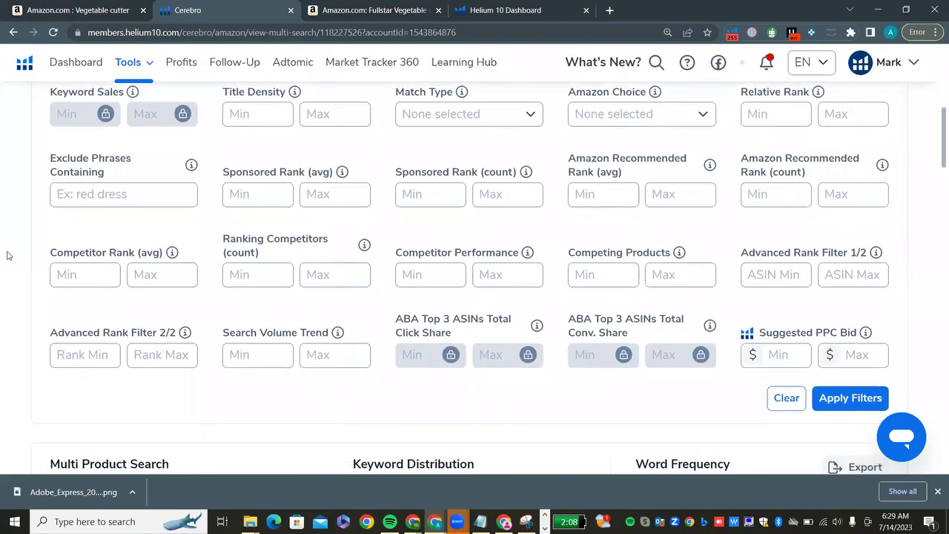
click(73, 274)
text(1)
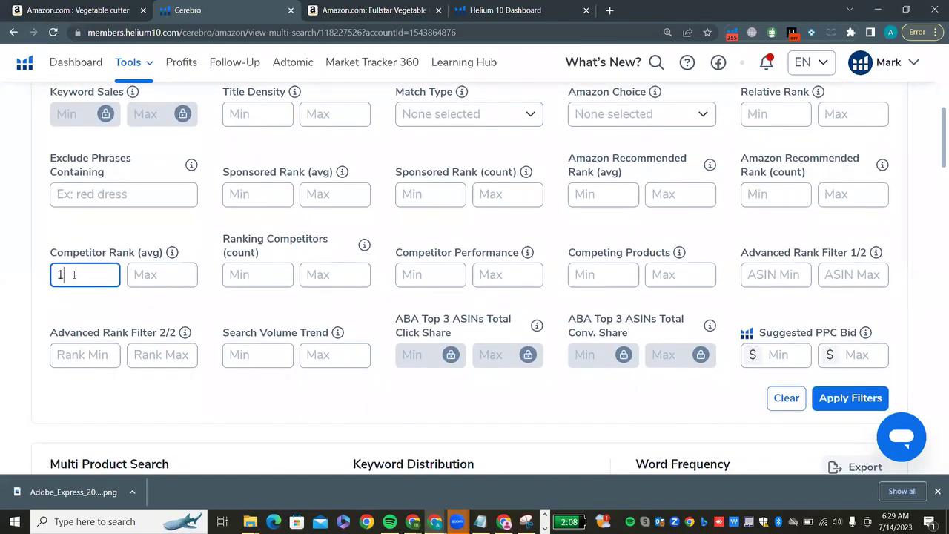
click(163, 275)
text(30)
key(BackSpace)
text(0)
- Set the minimum Ranking Competitors count to 5 and apply the filters to the keyword list
click(233, 275)
text(4)
key(BackSpace)
text(5)
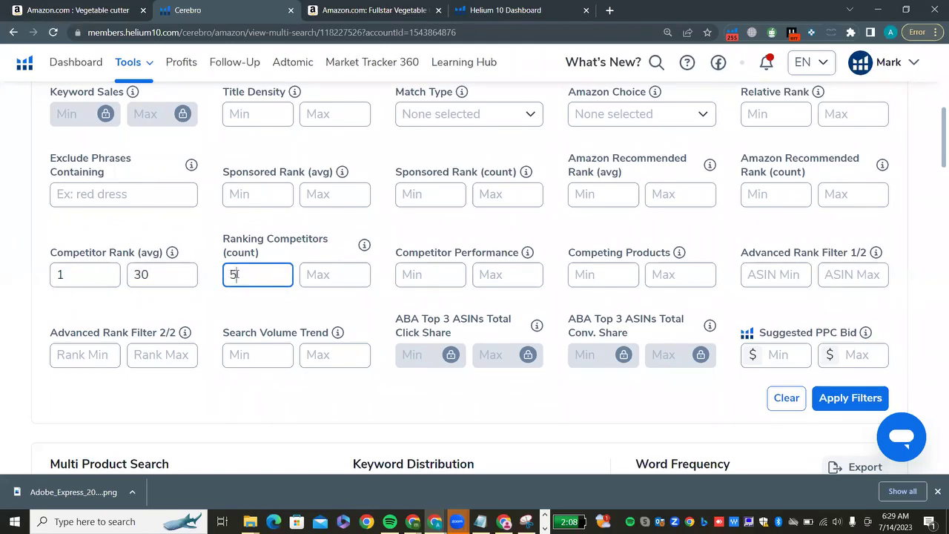
scroll(148, 297, down, 3)
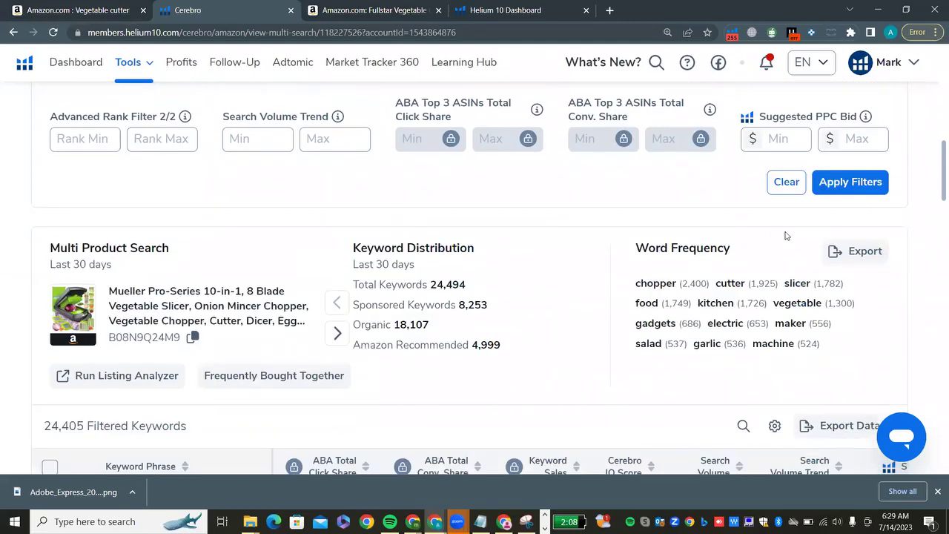
click(843, 195)
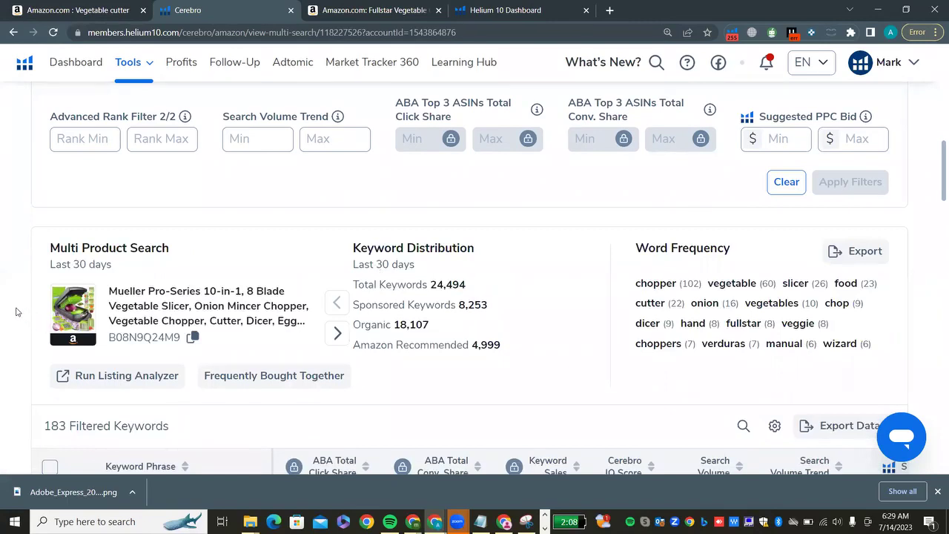
- Check the filtered keywords, lower the maximum average Competitor Rank to 25 and apply the filters
scroll(17, 311, down, 4)
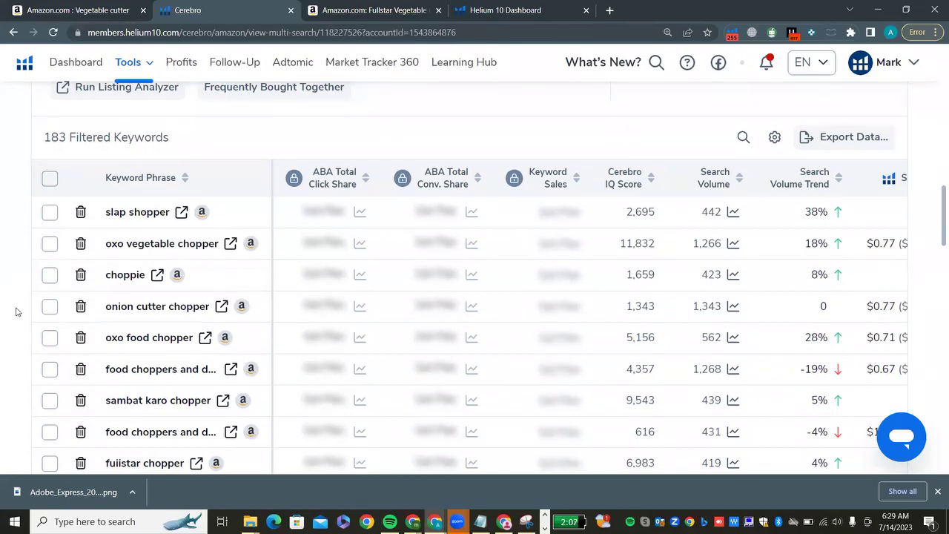
scroll(16, 311, up, 5)
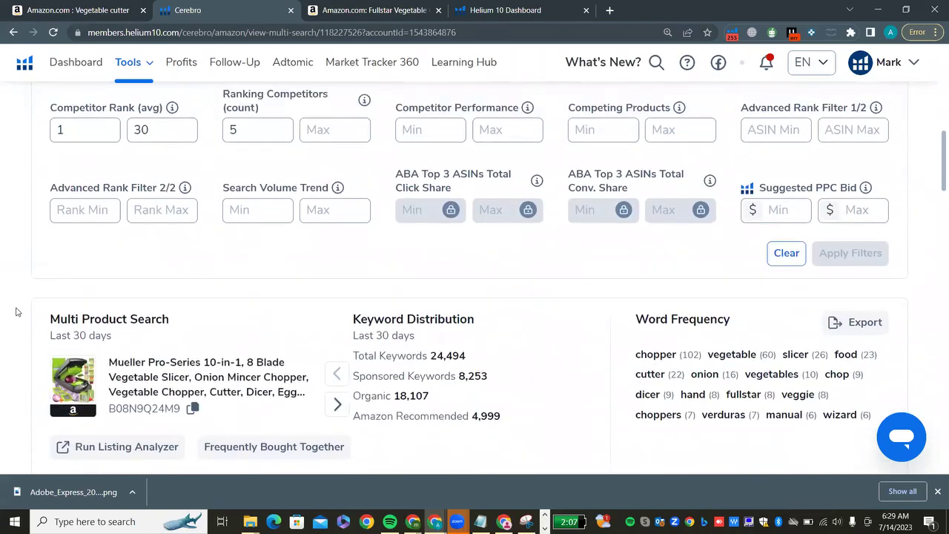
scroll(16, 311, up, 1)
scroll(17, 311, down, 6)
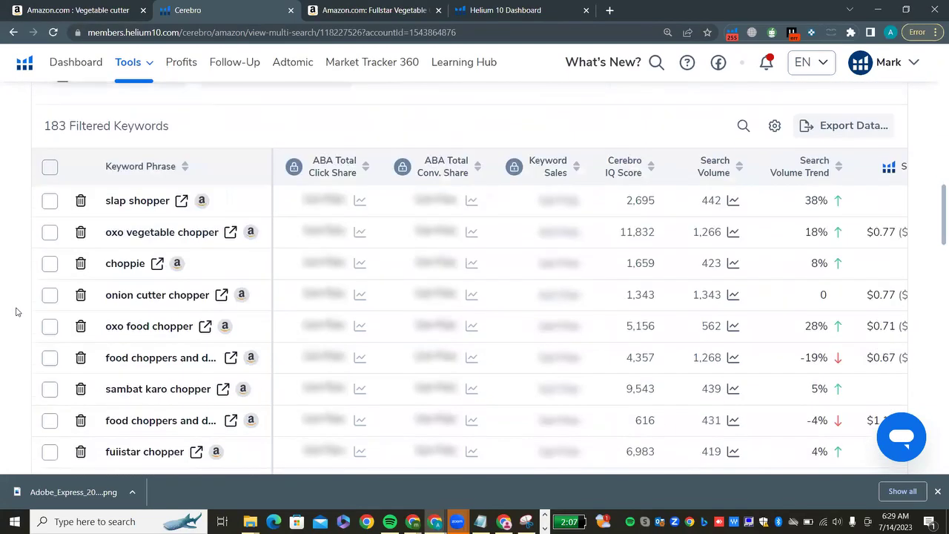
scroll(17, 311, up, 6)
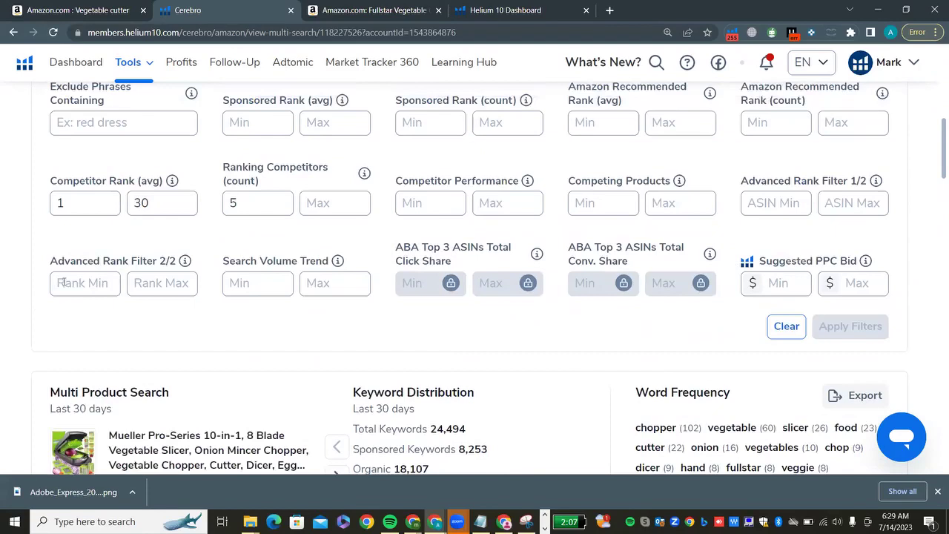
click(163, 202)
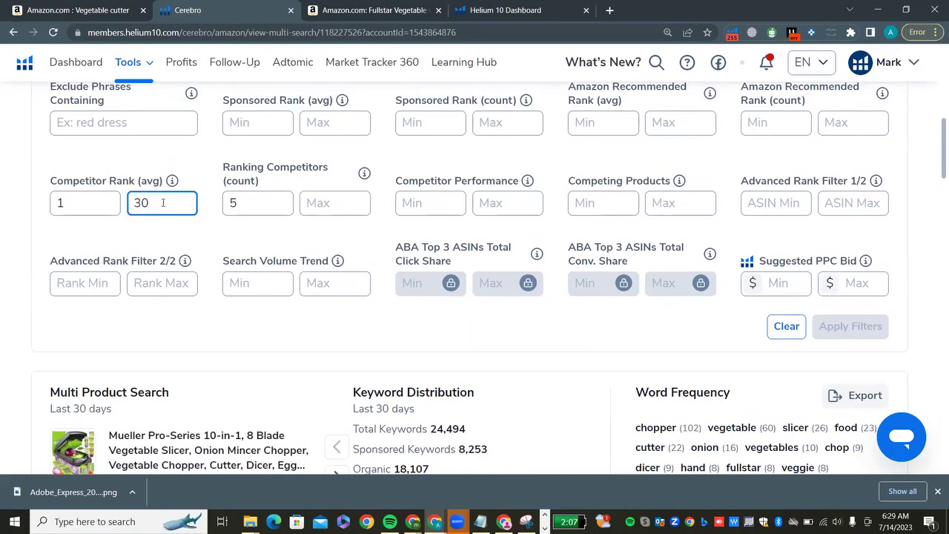
key(BackSpace)
key(BackSpace)
text(25)
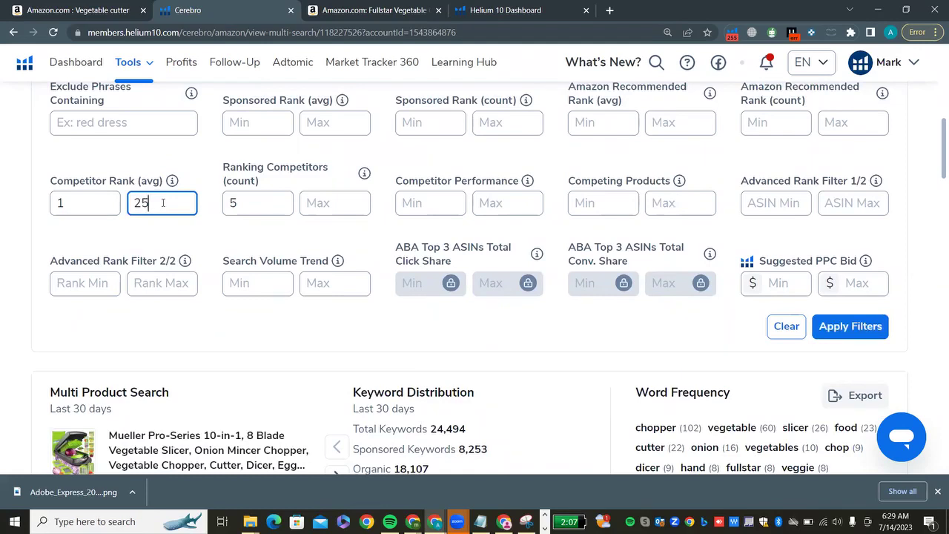
click(849, 329)
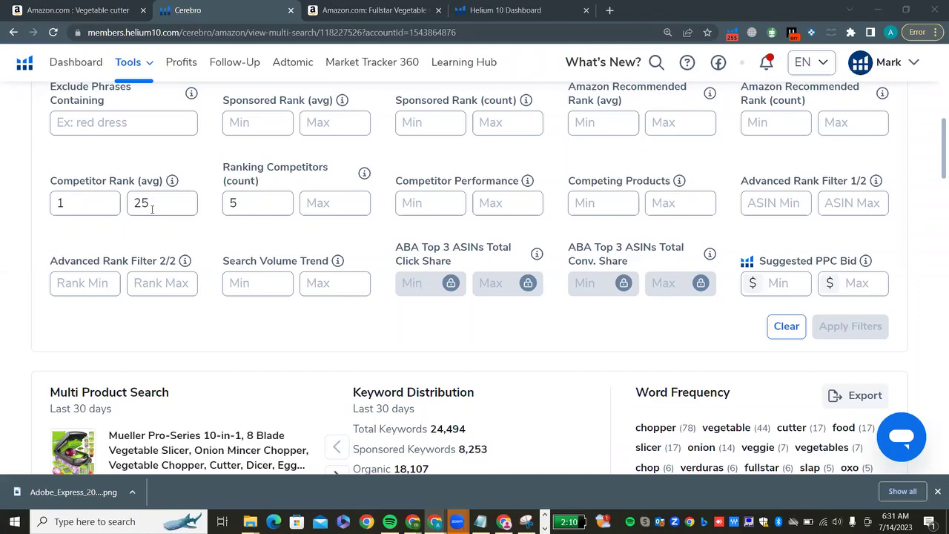
- Try a wider average Competitor Rank filter with a maximum of 48 and apply it to the keyword list
scroll(4, 275, down, 10)
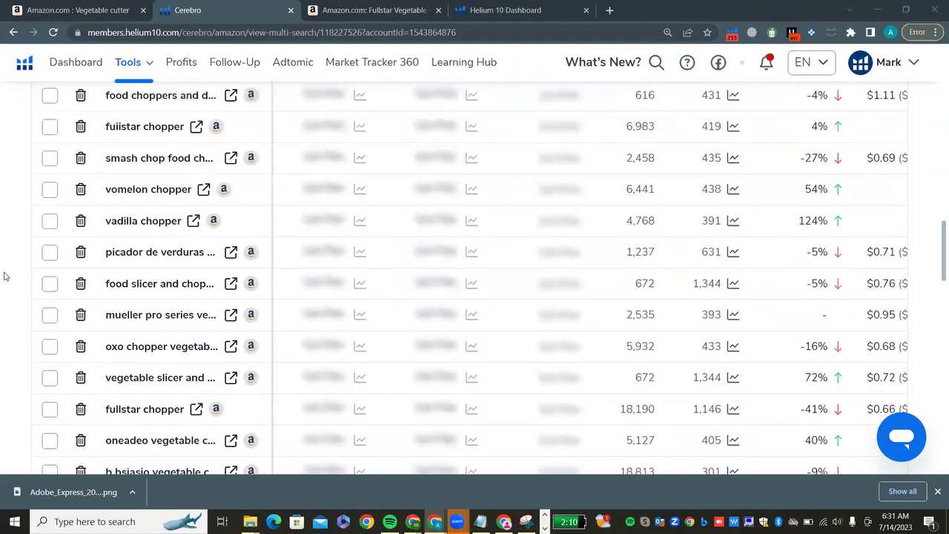
scroll(4, 276, up, 5)
scroll(3, 276, up, 6)
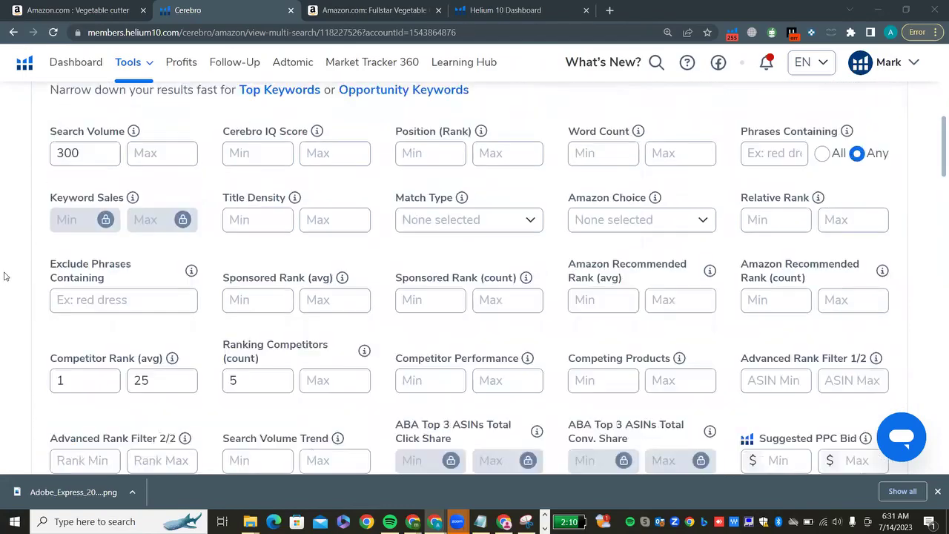
scroll(18, 225, down, 3)
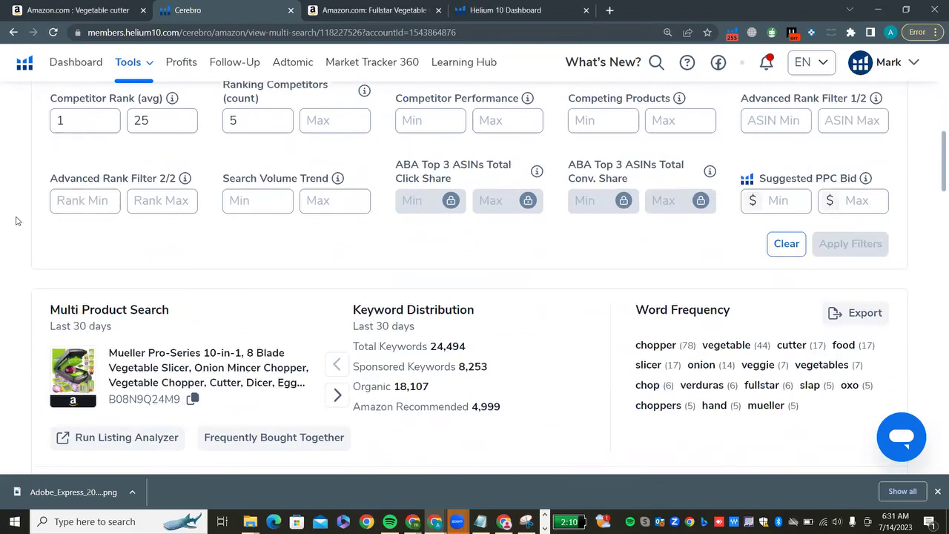
click(164, 118)
key(BackSpace)
key(BackSpace)
text(48)
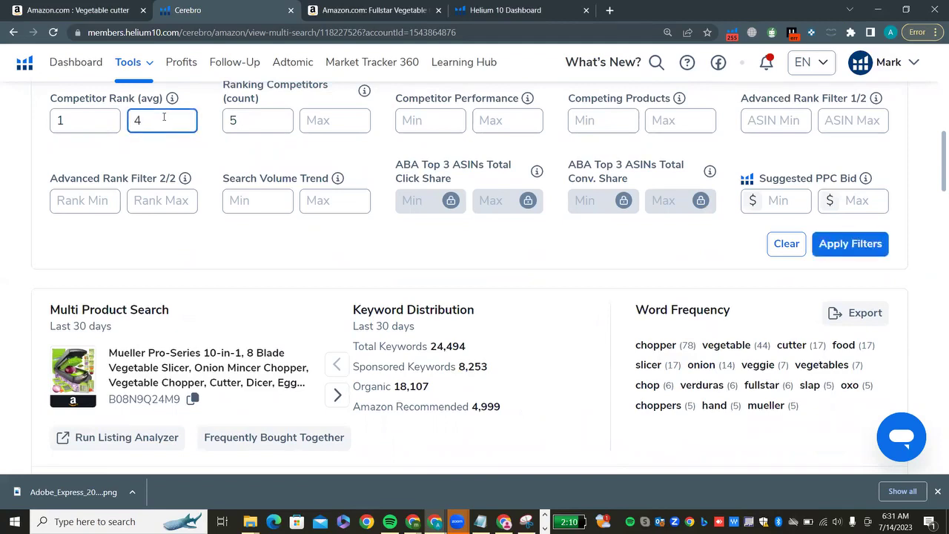
click(816, 244)
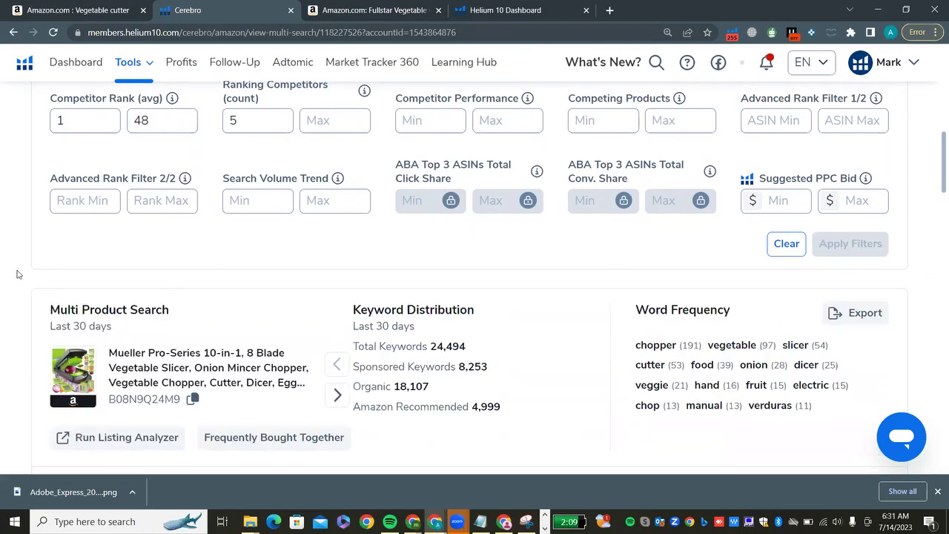
- Return the maximum average Competitor Rank filter to 25 and reapply the filters
scroll(20, 275, down, 5)
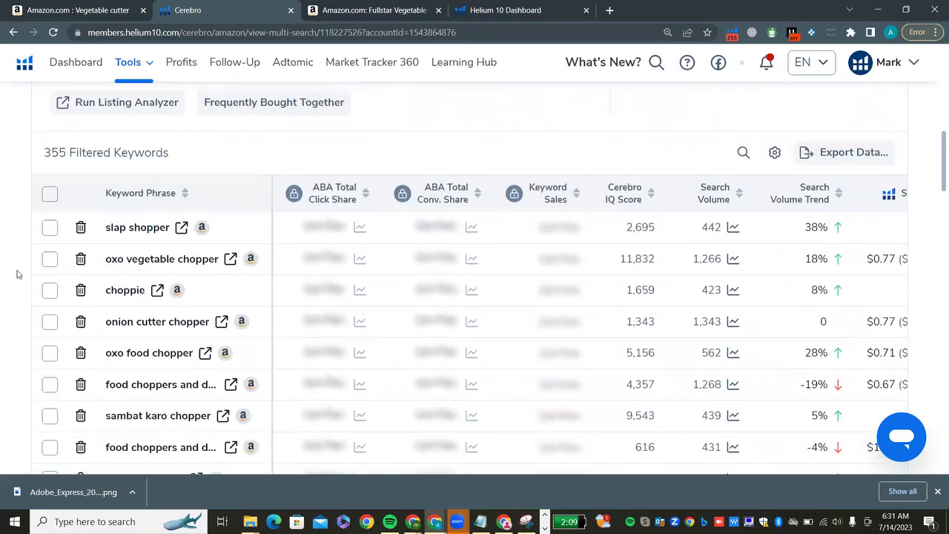
scroll(33, 245, up, 1)
scroll(73, 209, up, 5)
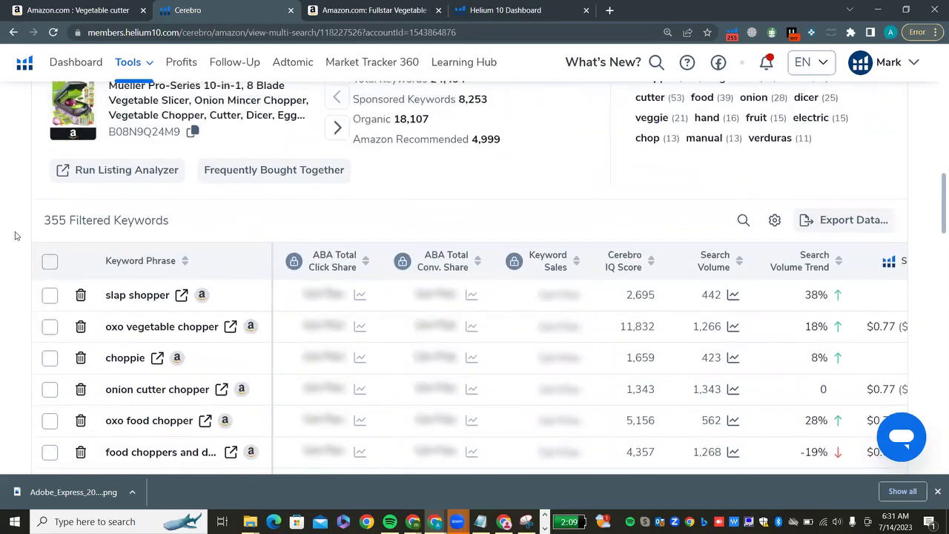
click(158, 170)
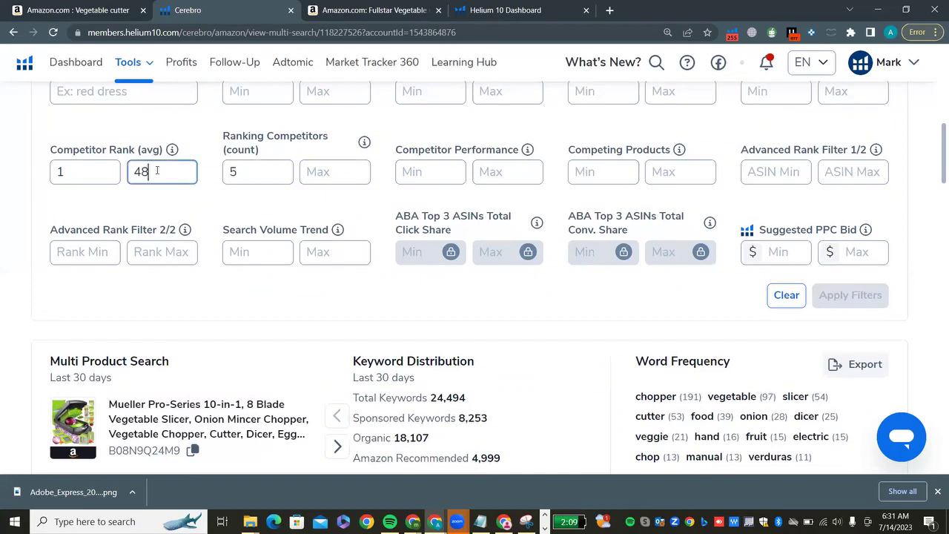
key(BackSpace)
key(BackSpace)
text(25)
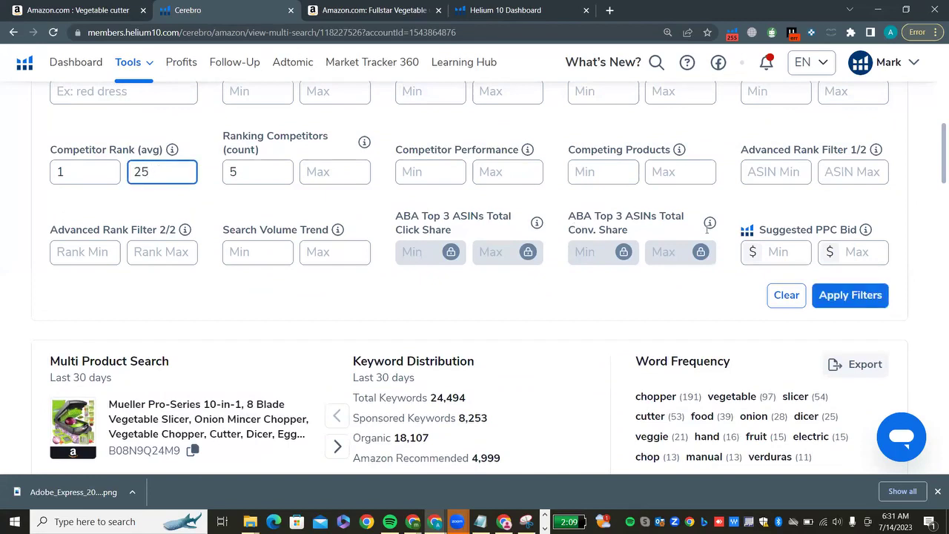
click(866, 296)
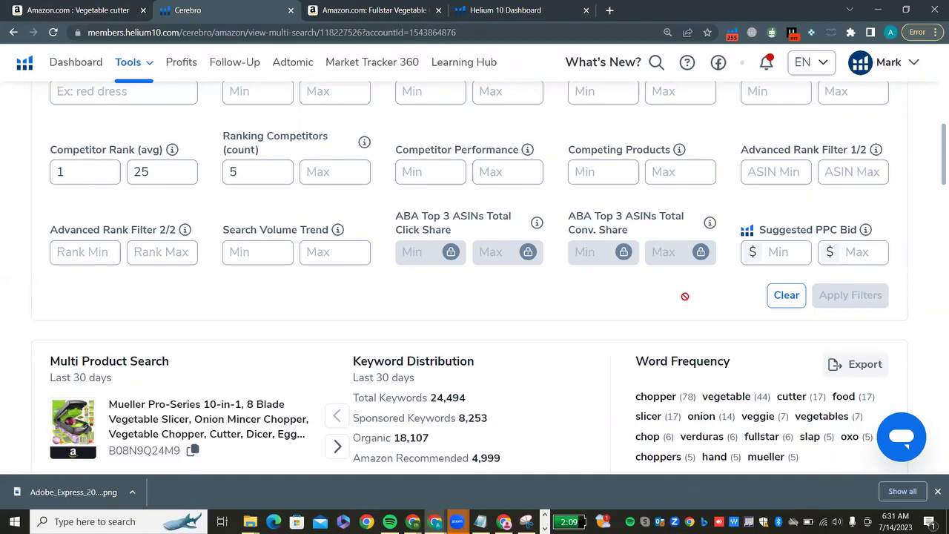
- Look over the filtered keyword table, keep Cerebro open, and open the Magnet keyword research tool in a new tab
scroll(15, 300, down, 5)
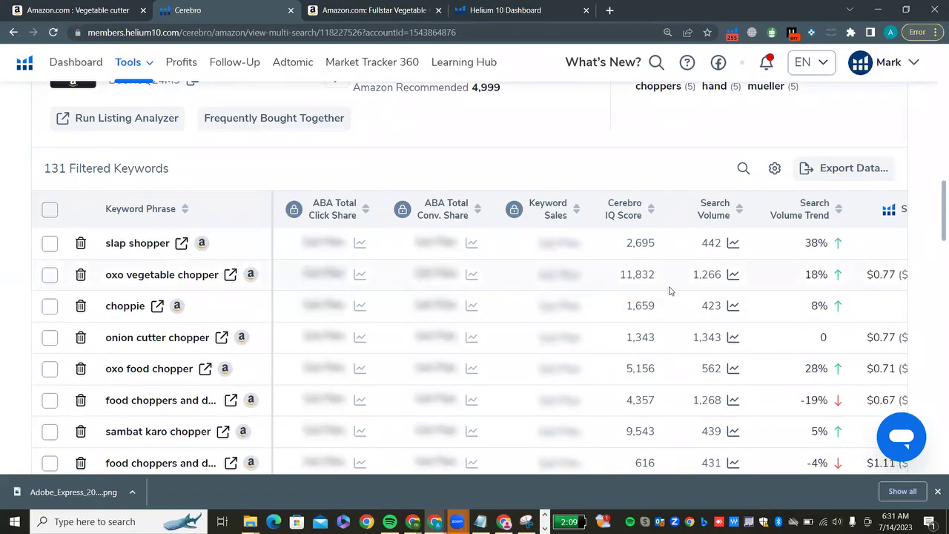
scroll(669, 291, right, 5)
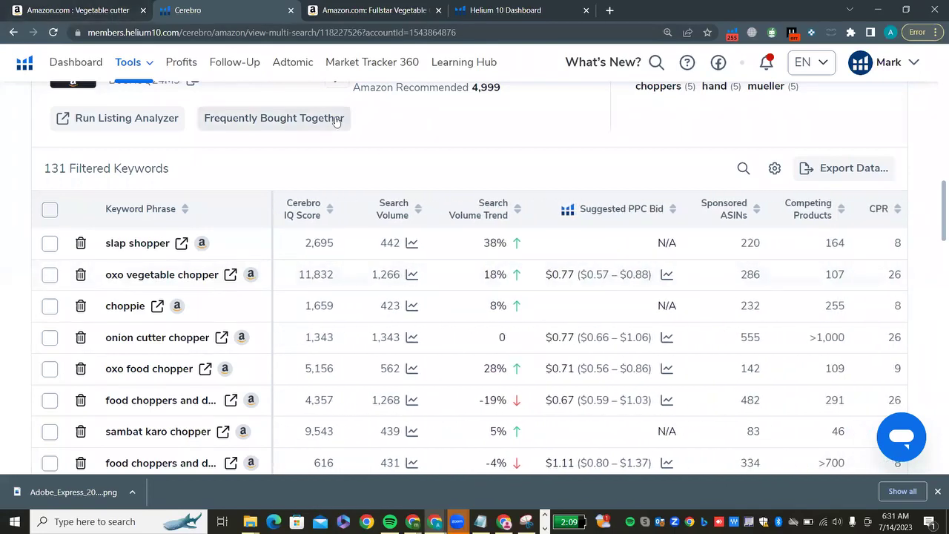
scroll(373, 170, up, 5)
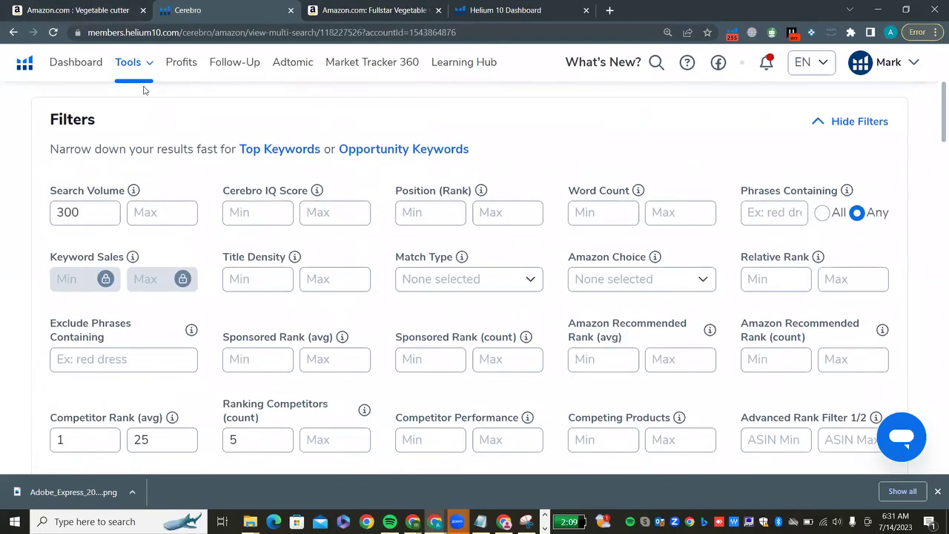
right_click(131, 68)
click(148, 75)
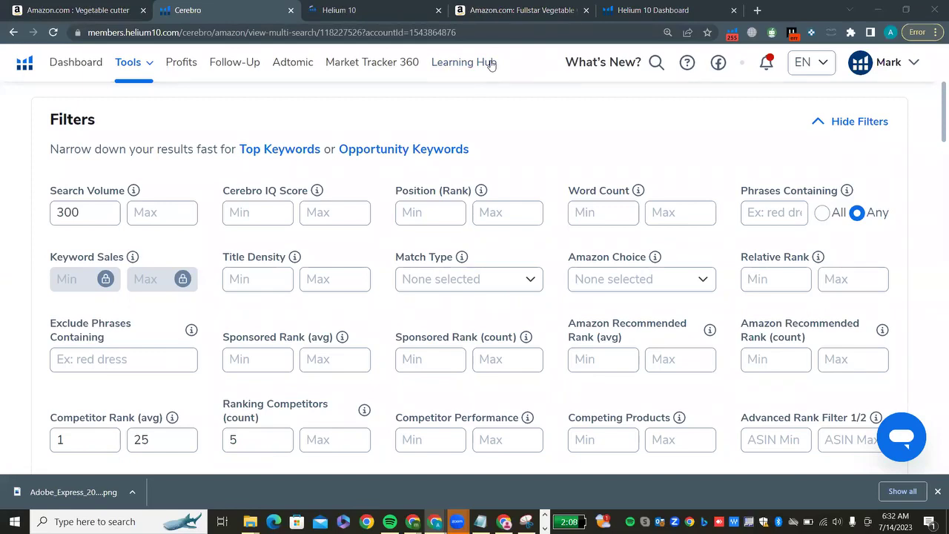
click(359, 8)
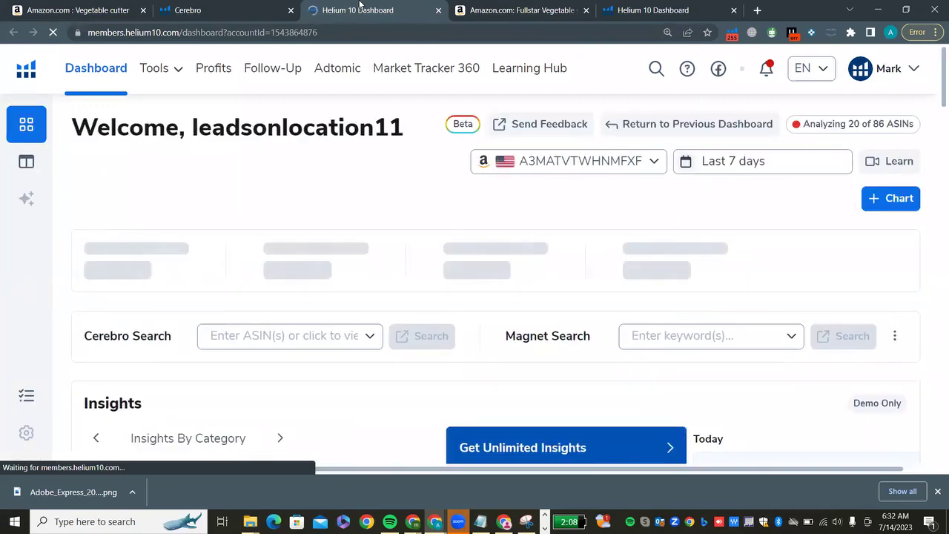
click(173, 77)
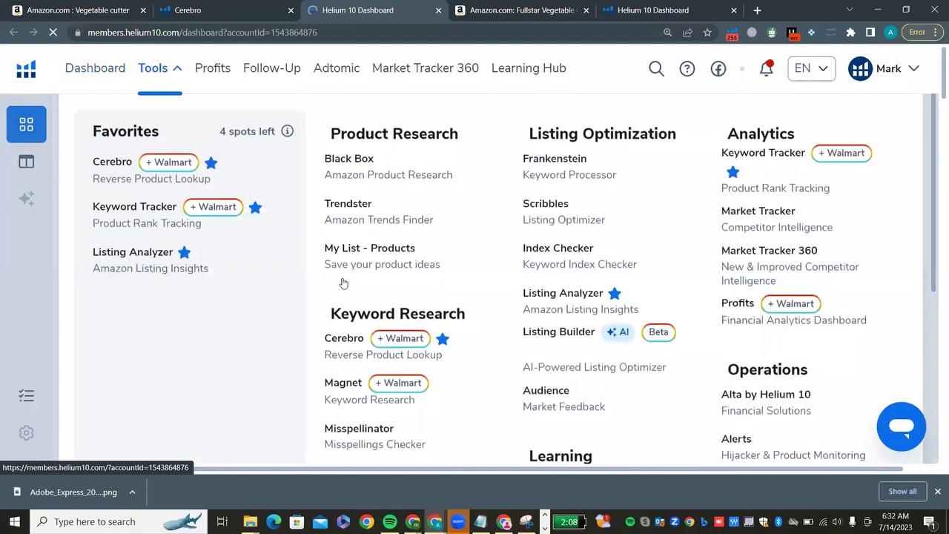
click(349, 385)
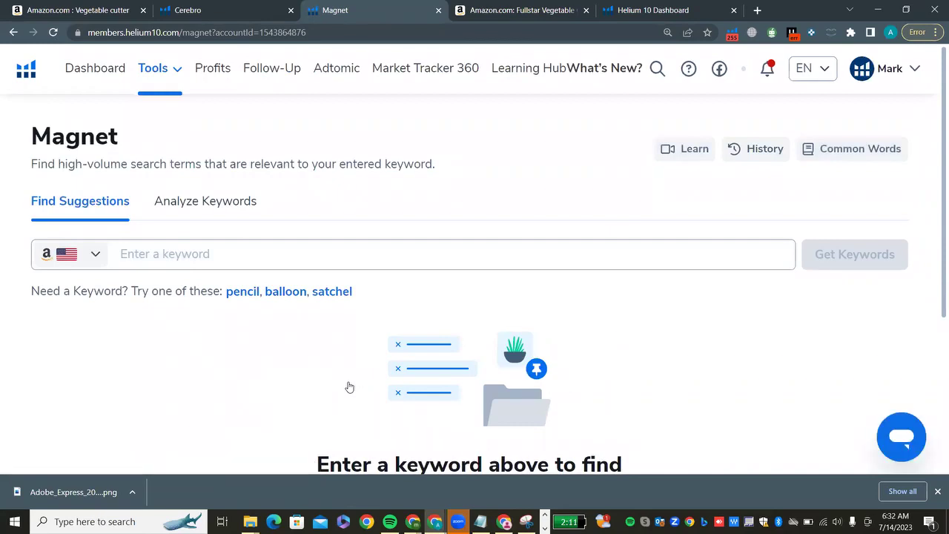
- Return to the Cerebro results and sort the filtered keywords by search volume, highest first
click(164, 255)
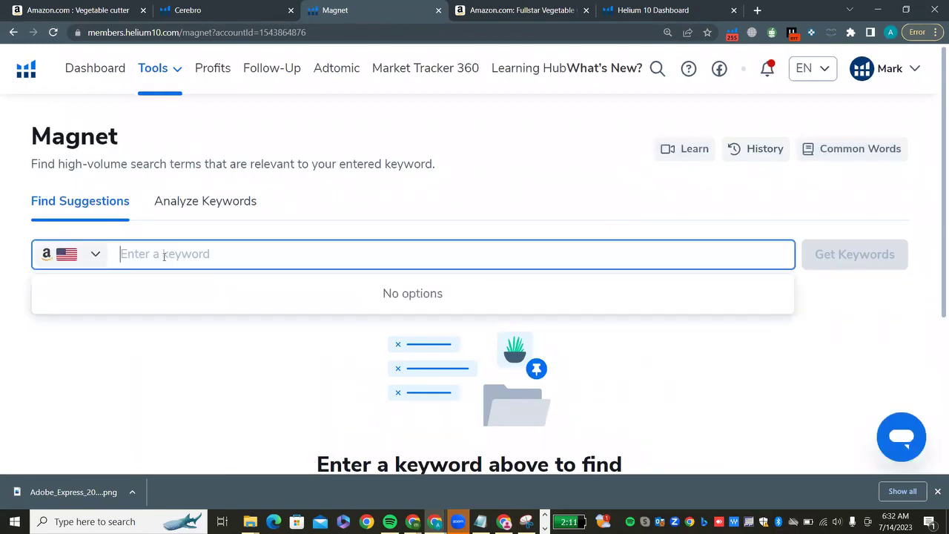
click(224, 7)
scroll(20, 196, up, 3)
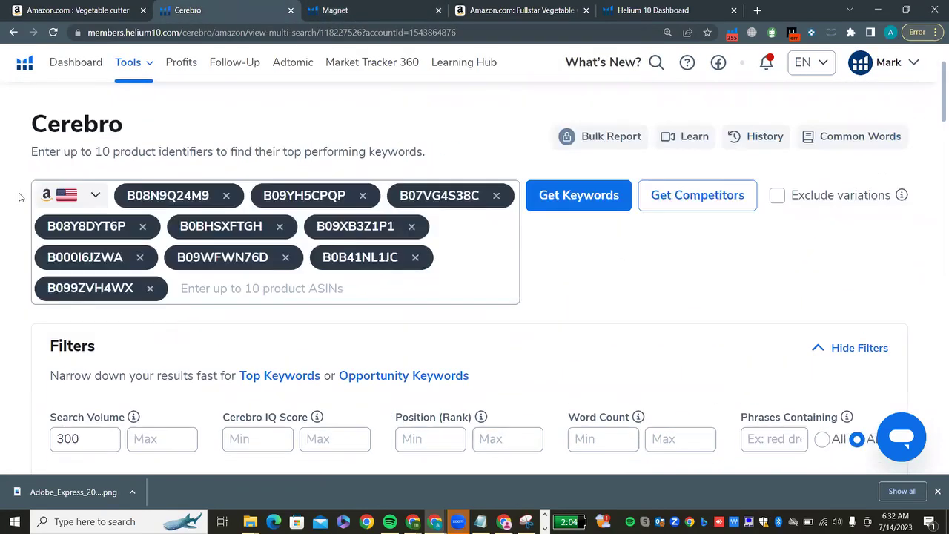
scroll(20, 196, down, 4)
scroll(20, 197, down, 3)
scroll(20, 196, up, 3)
scroll(20, 197, down, 3)
scroll(20, 197, down, 4)
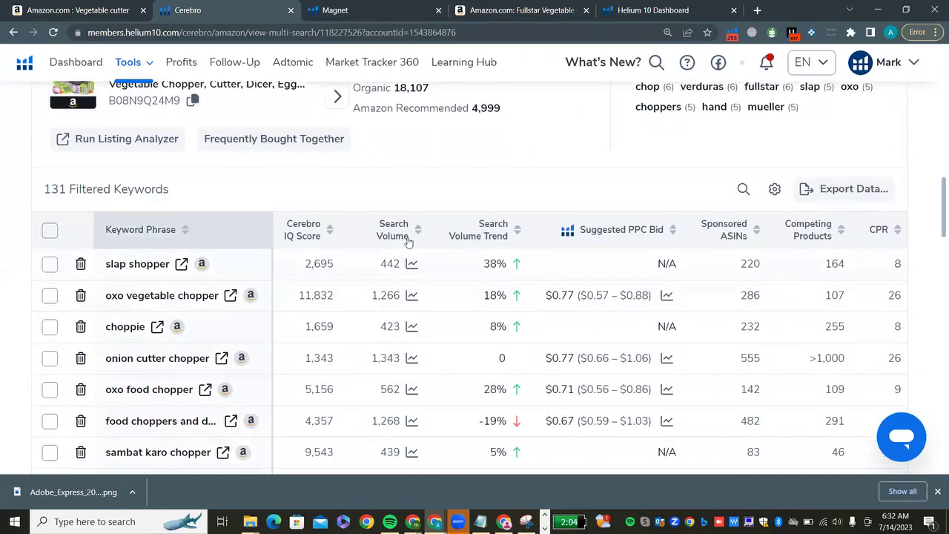
click(418, 232)
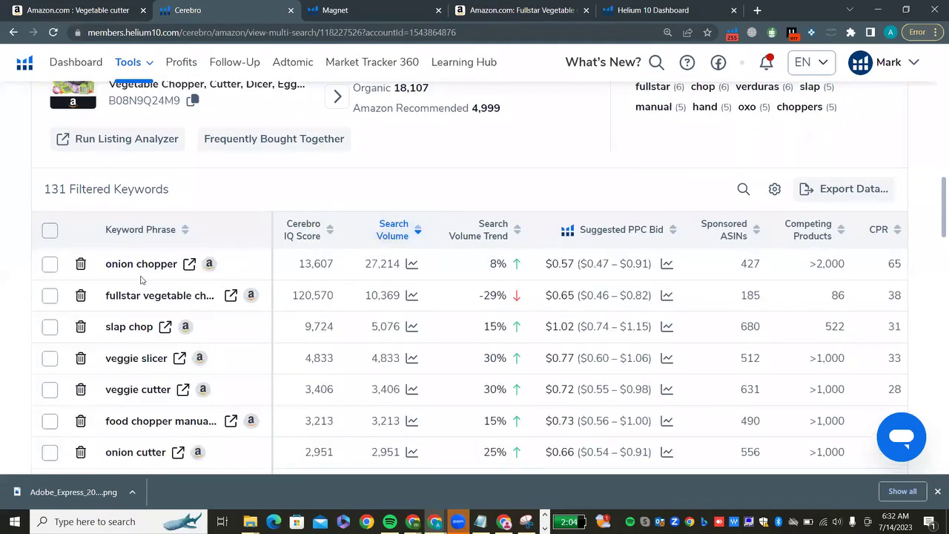
- Copy the keyword phrase "onion chopper" from the first row of the filtered keyword table
double_click(127, 265)
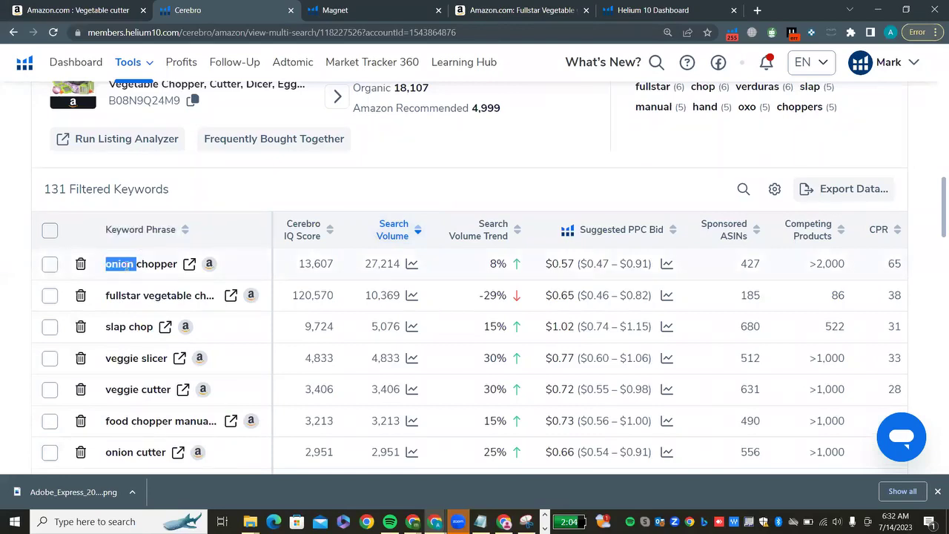
drag(178, 265, 108, 264)
right_click(110, 263)
click(117, 269)
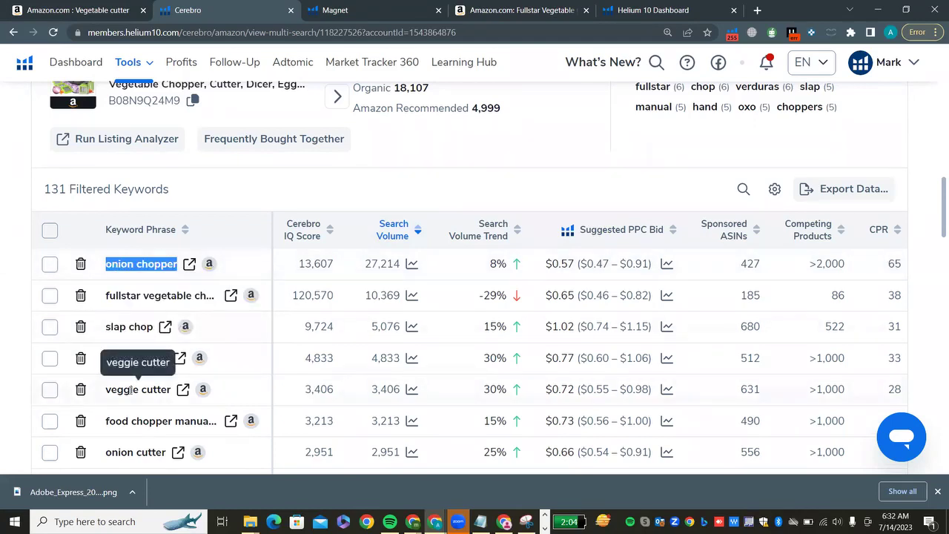
- Get Magnet keyword suggestions for the seed keyword "vegetable chooper"
click(385, 6)
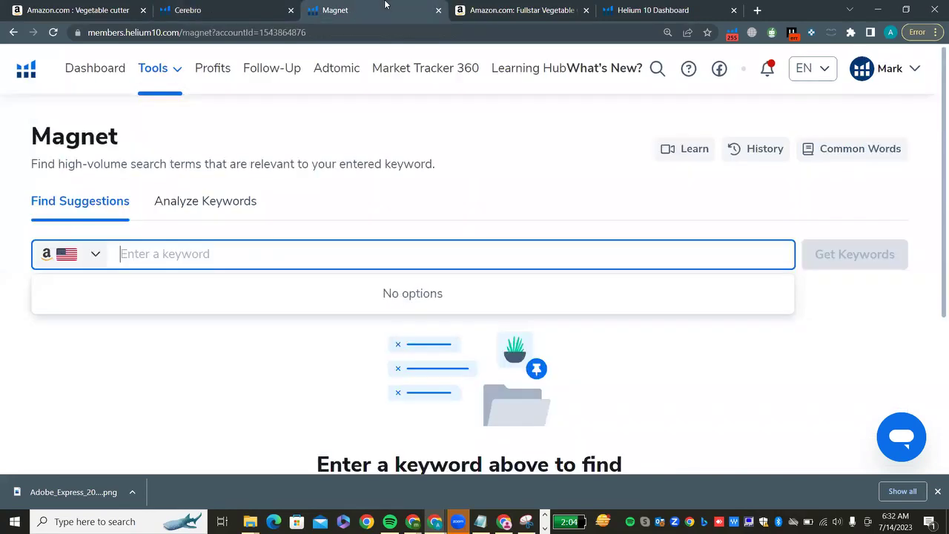
click(197, 250)
text(Vegetable chooper)
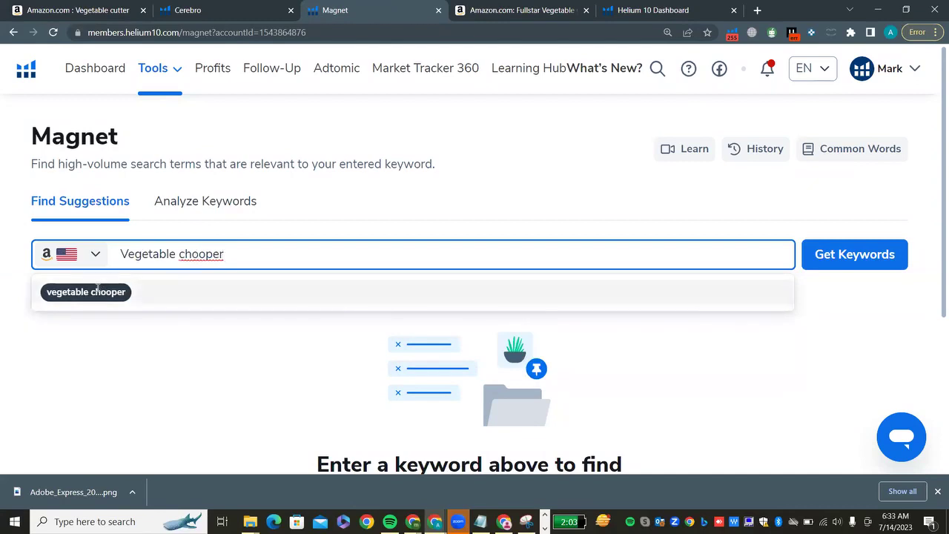
click(351, 294)
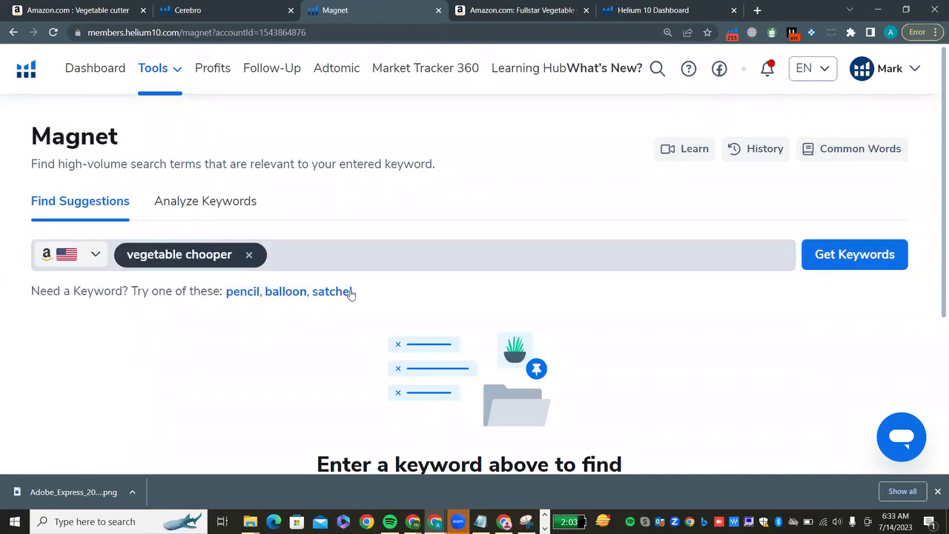
click(830, 260)
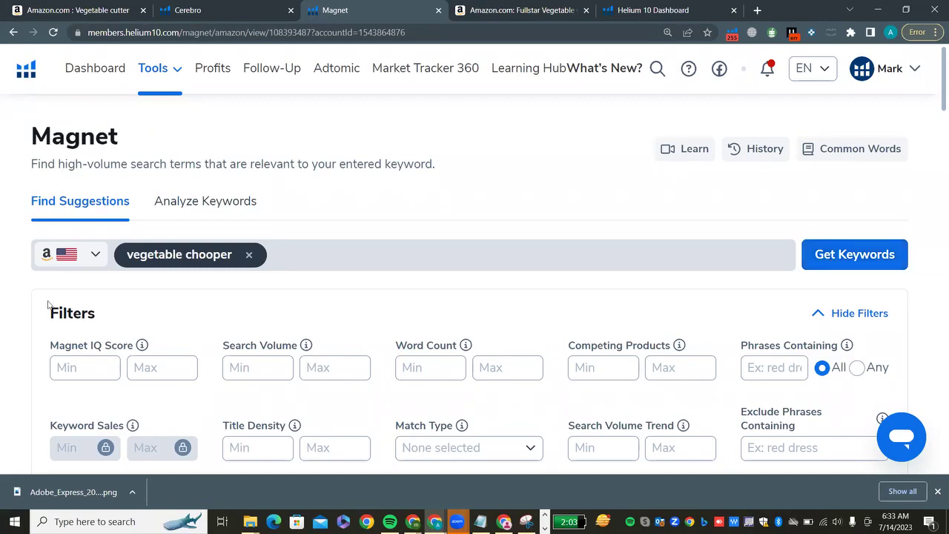
- Review the Magnet search summary, word frequency and keyword table for the searched phrase
scroll(11, 307, down, 1)
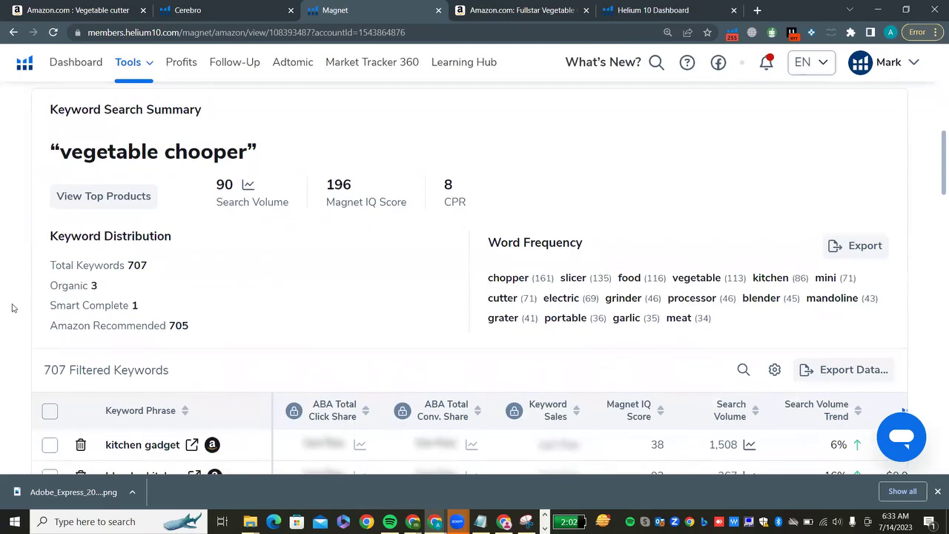
scroll(12, 306, down, 4)
scroll(12, 307, up, 3)
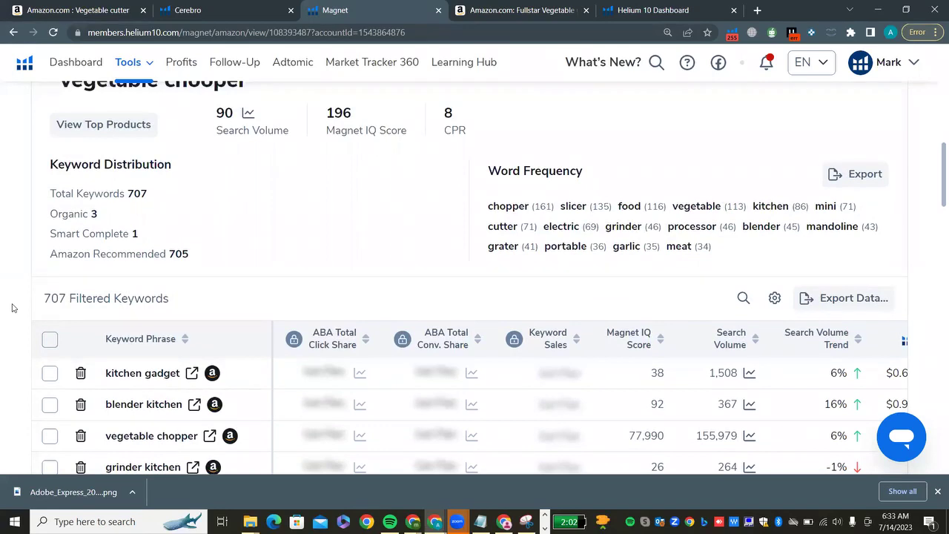
scroll(12, 307, up, 3)
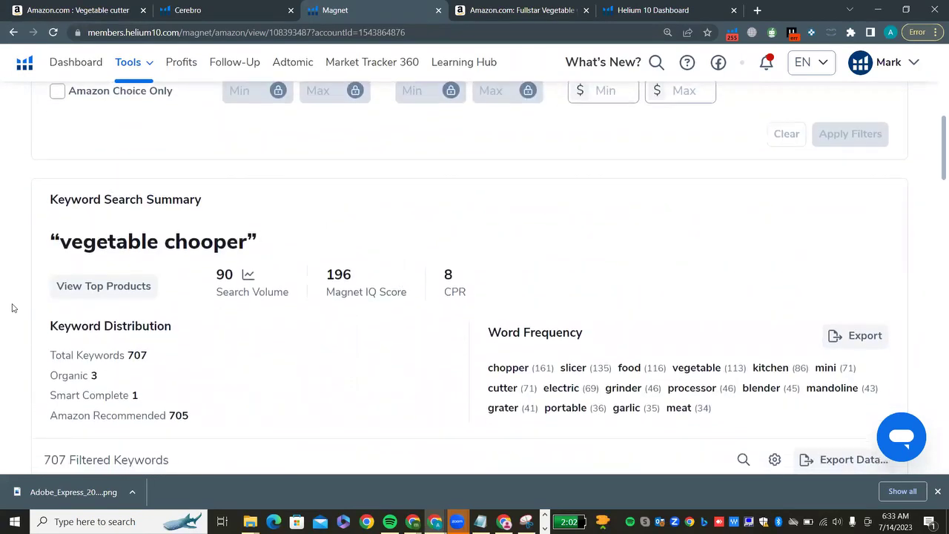
scroll(12, 306, down, 1)
scroll(11, 306, down, 1)
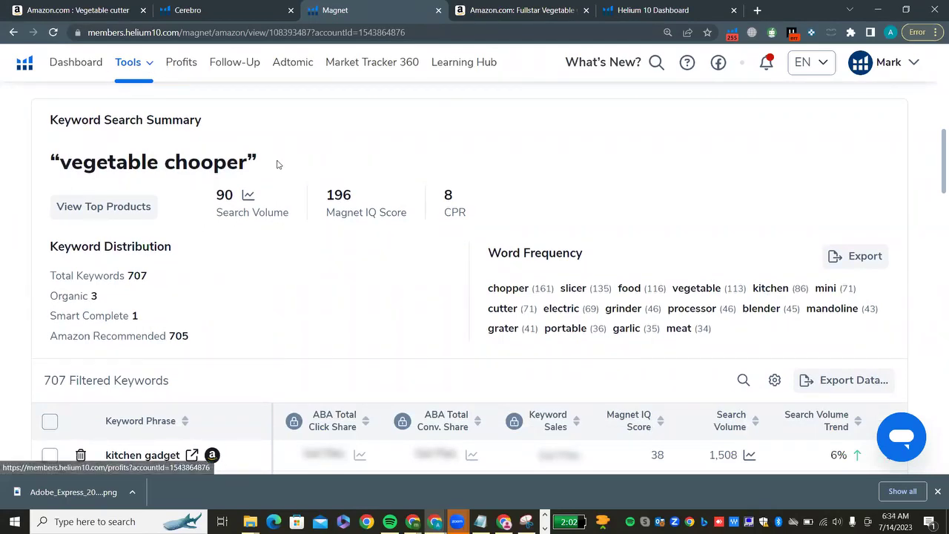
scroll(220, 128, up, 5)
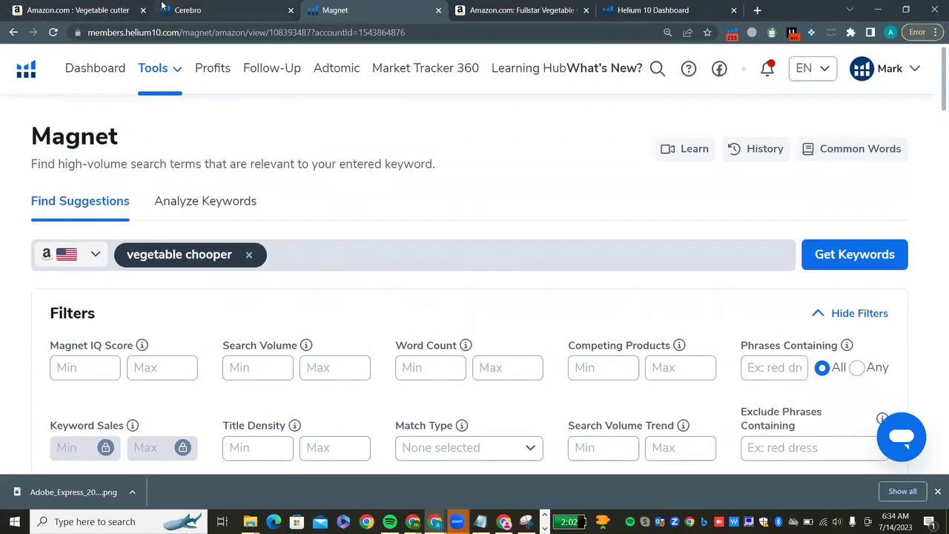
- Replace the Magnet seed keyword with "onion chopper" and get its keyword suggestions
click(161, 6)
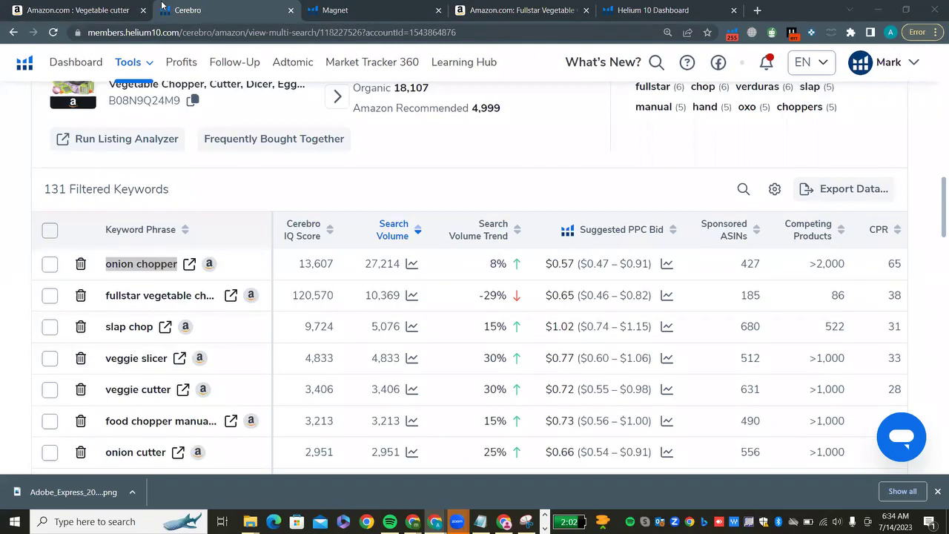
click(385, 6)
click(249, 254)
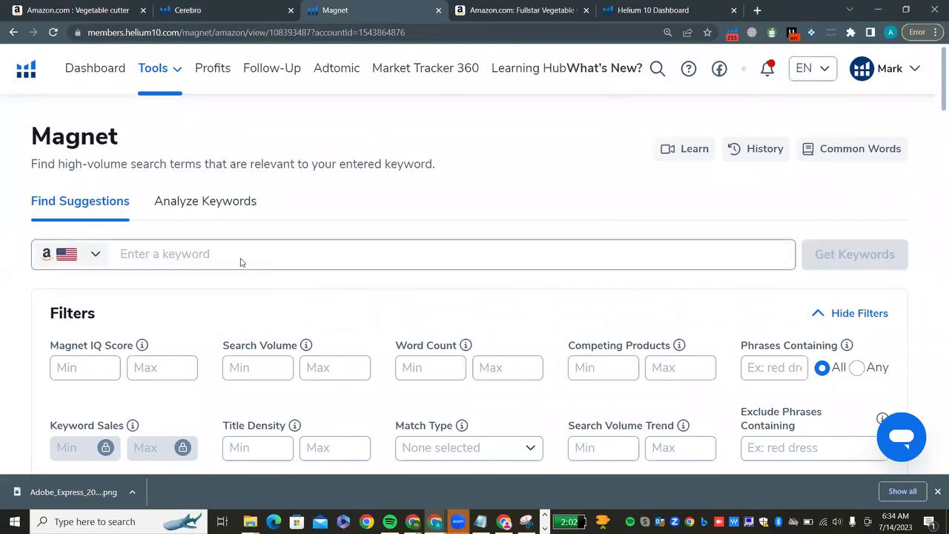
click(208, 260)
text(onion chopper)
key(Return)
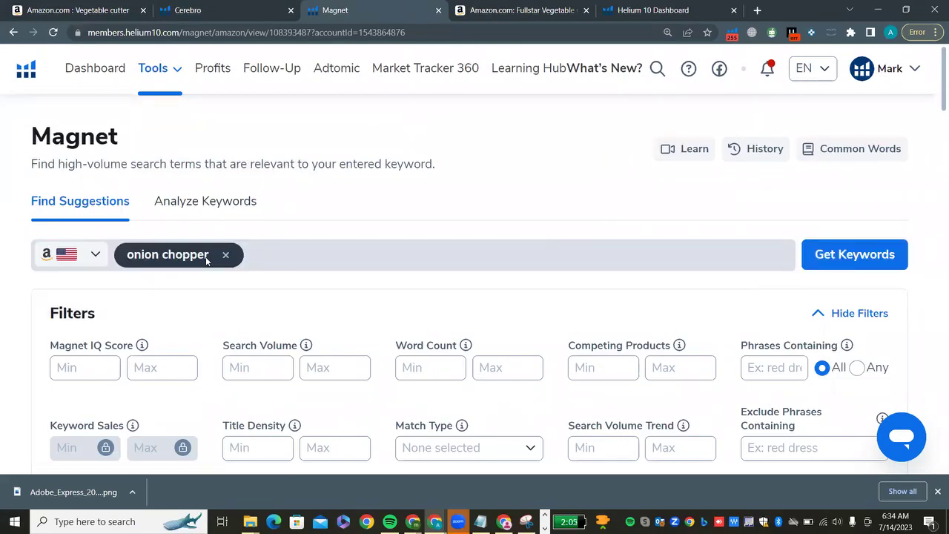
click(829, 255)
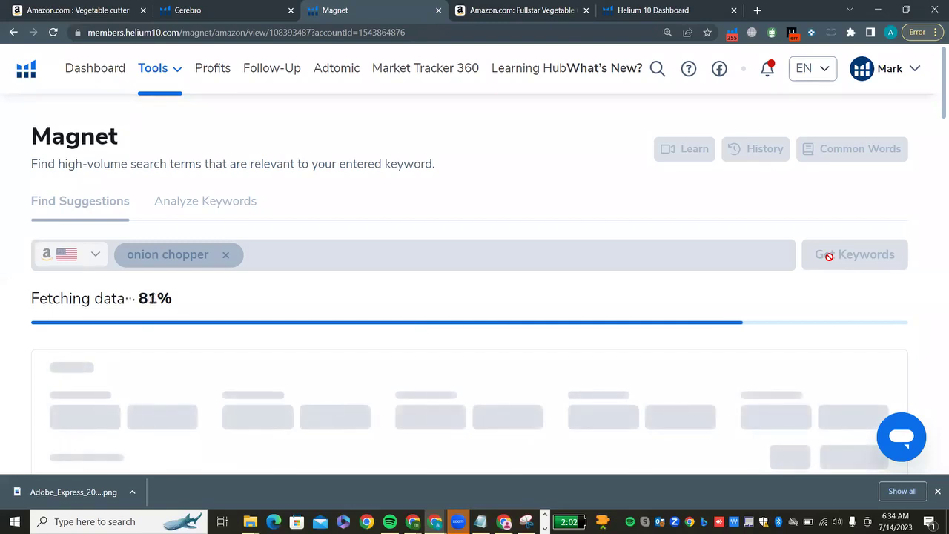
- Compare the competitor keywords in Cerebro with Magnet's keyword search summary for "onion chopper"
click(210, 11)
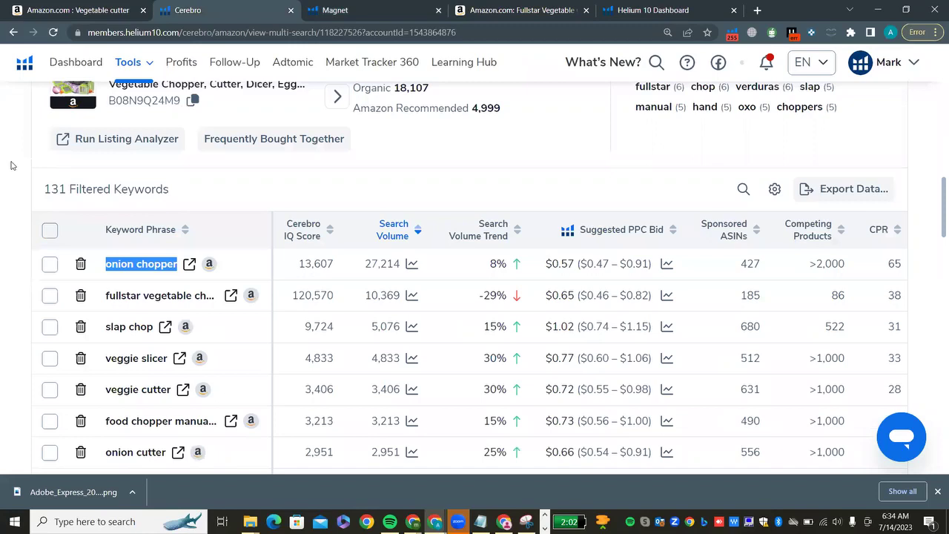
scroll(11, 164, up, 10)
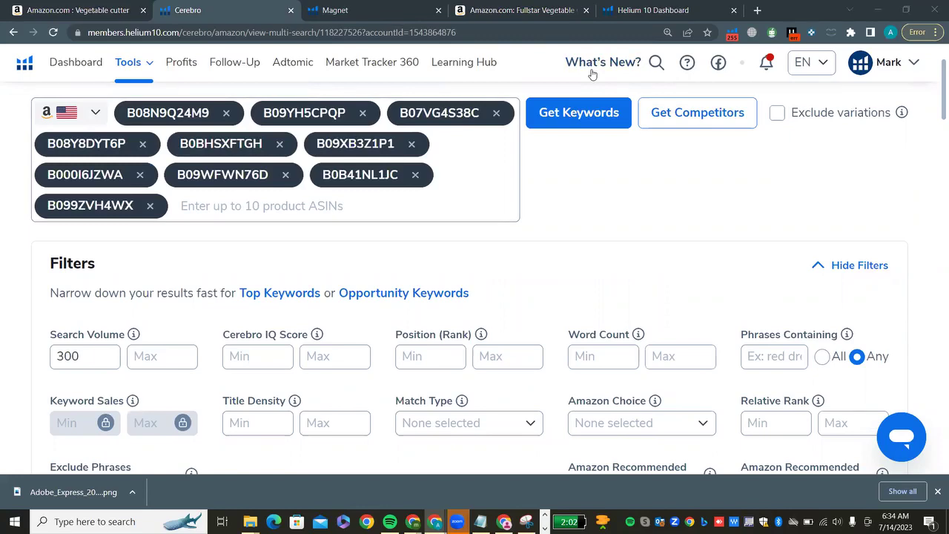
click(349, 10)
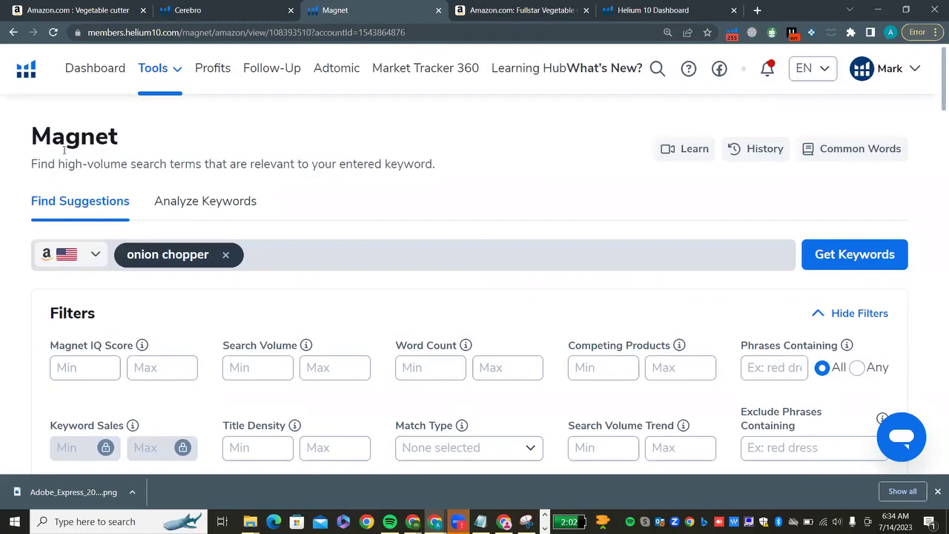
scroll(2, 225, down, 5)
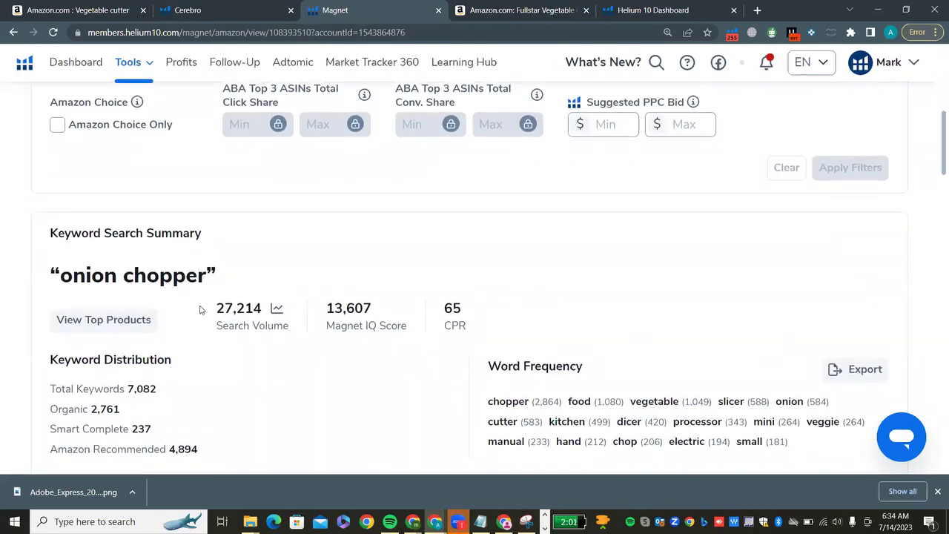
click(223, 10)
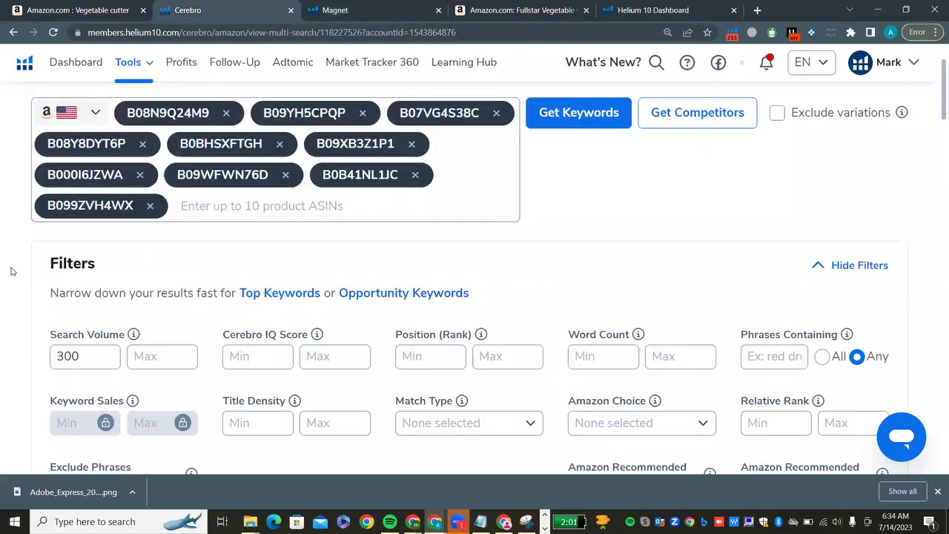
scroll(11, 271, down, 5)
scroll(11, 271, down, 6)
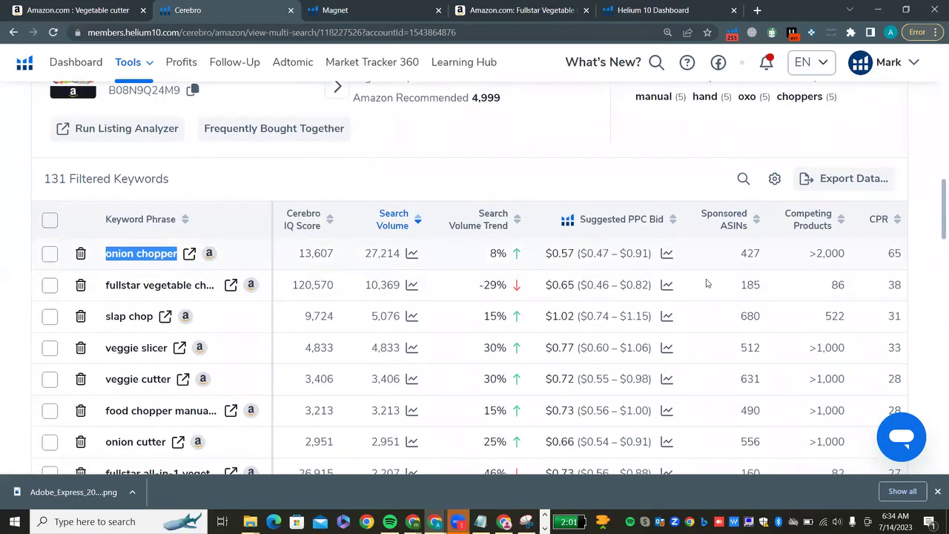
click(398, 8)
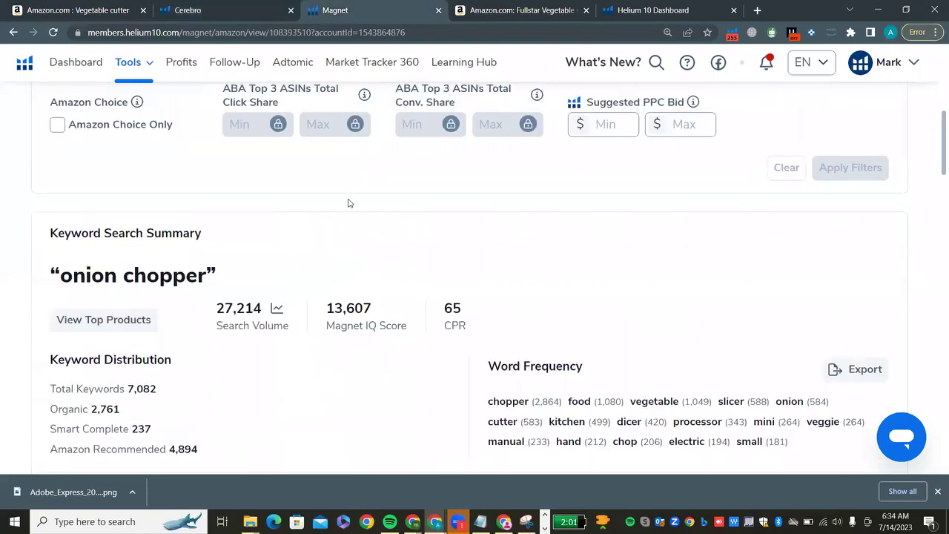
click(232, 6)
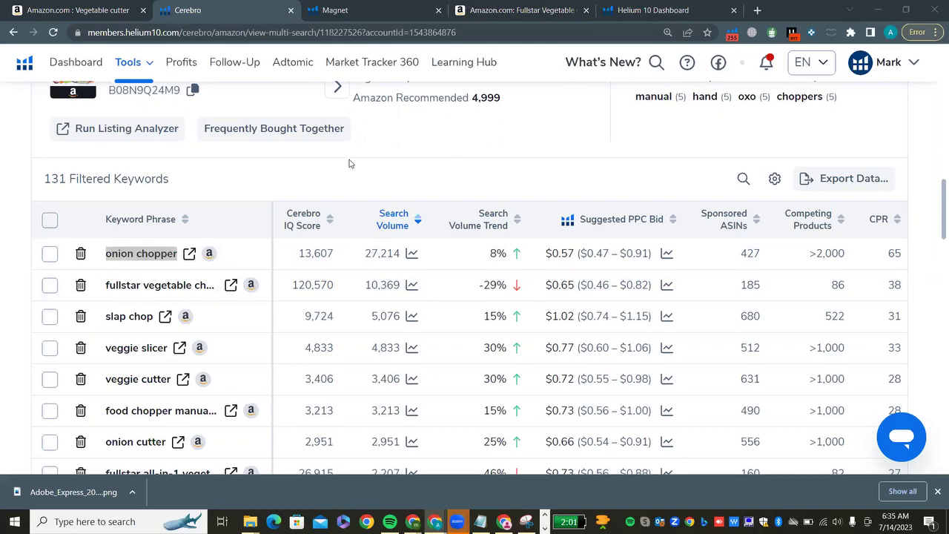
click(340, 7)
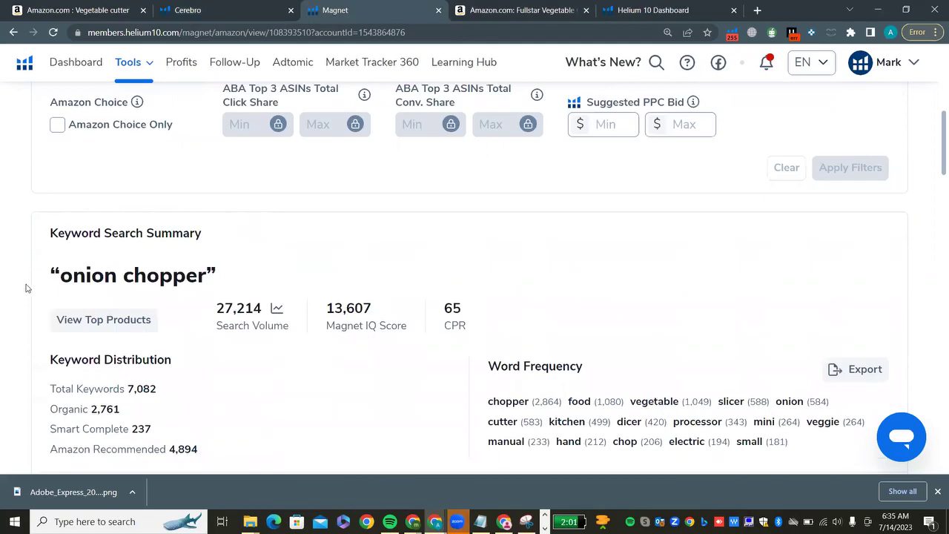
- In the Magnet filters, restrict results to Amazon Choice Only and set the minimum Search Volume to 300
scroll(20, 286, down, 1)
scroll(20, 285, down, 3)
scroll(20, 285, up, 6)
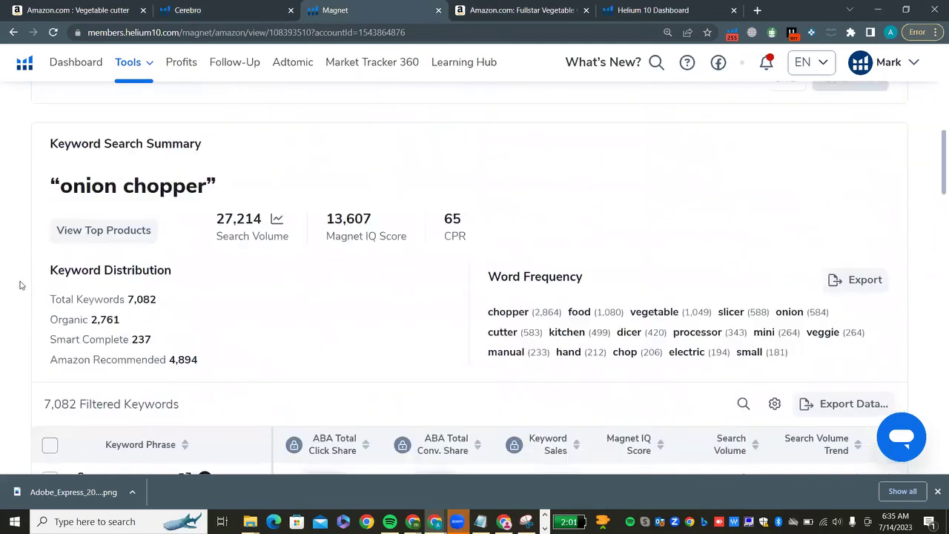
click(57, 228)
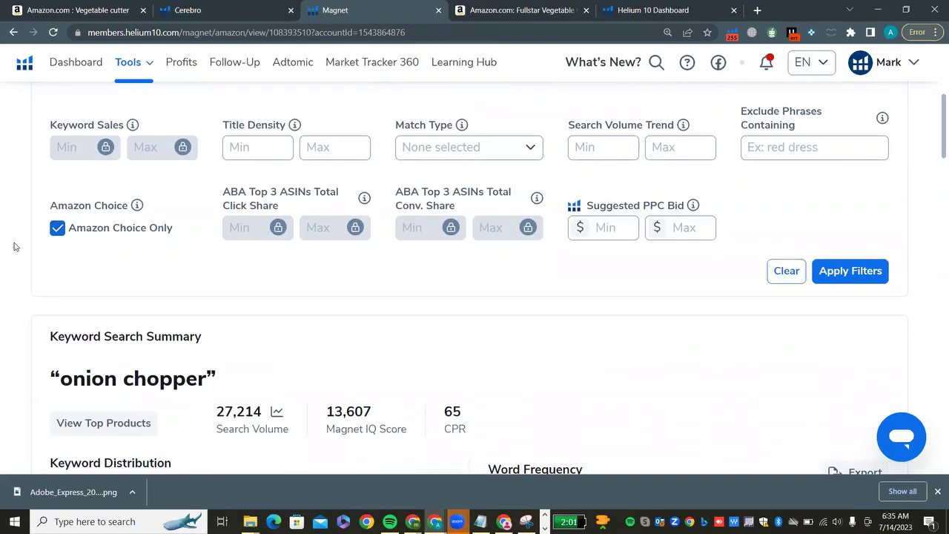
scroll(83, 282, up, 3)
click(84, 282)
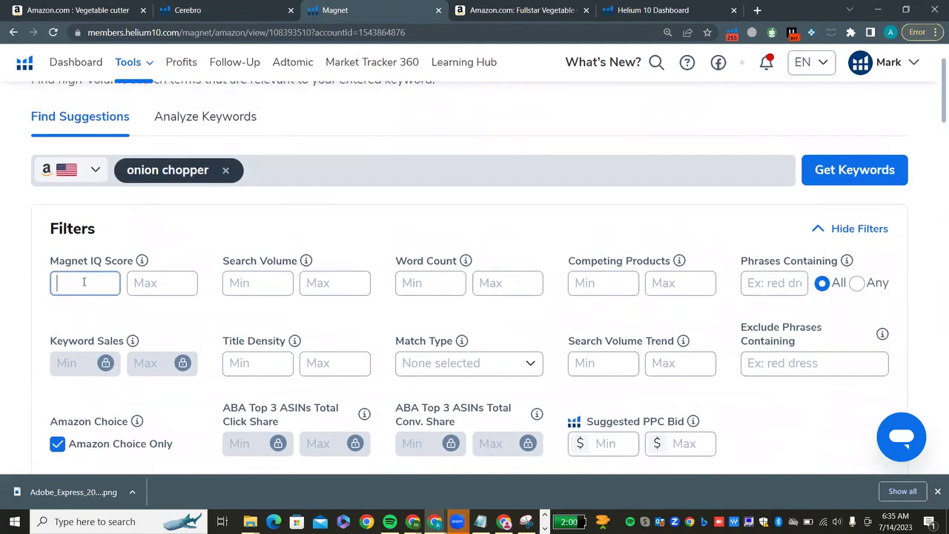
click(251, 288)
text(300)
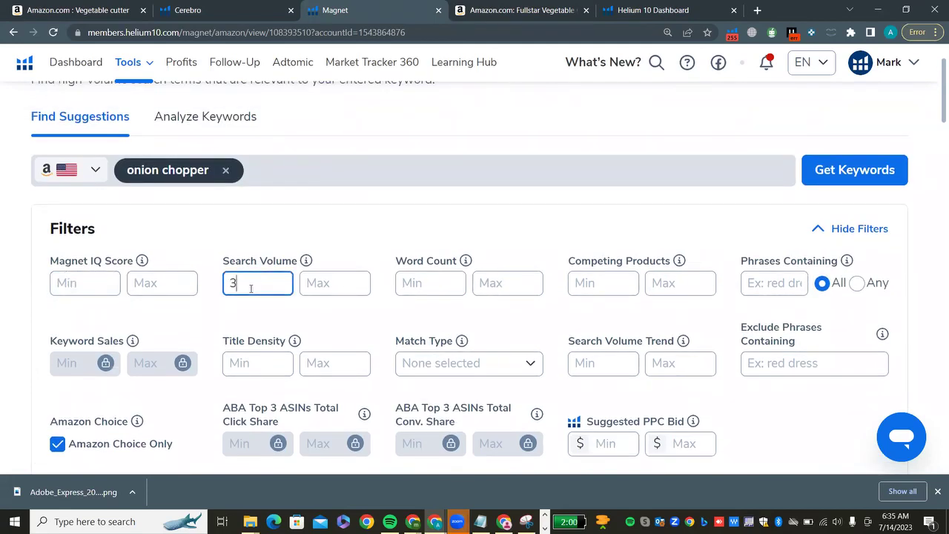
- Set the Match Type filter for the "onion chopper" suggestions to Smart Complete
scroll(14, 302, down, 1)
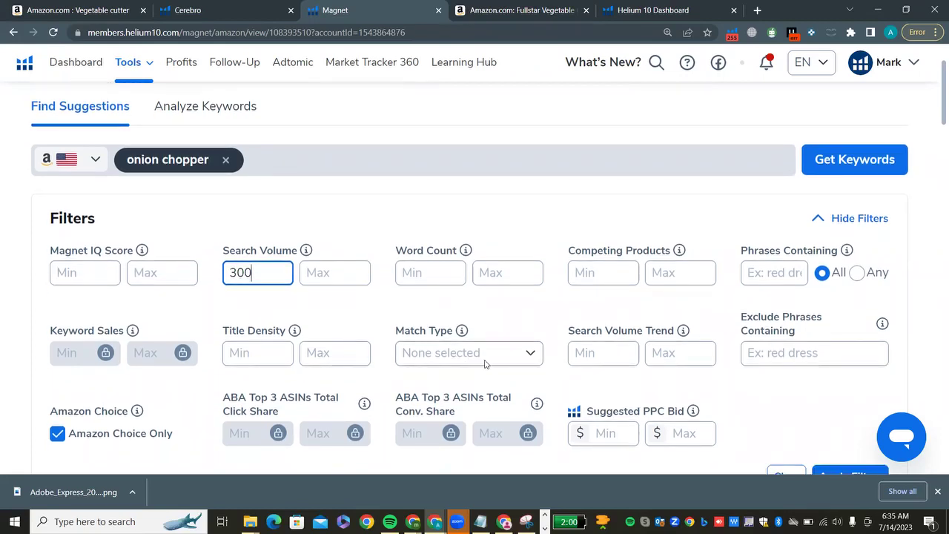
click(478, 364)
click(430, 293)
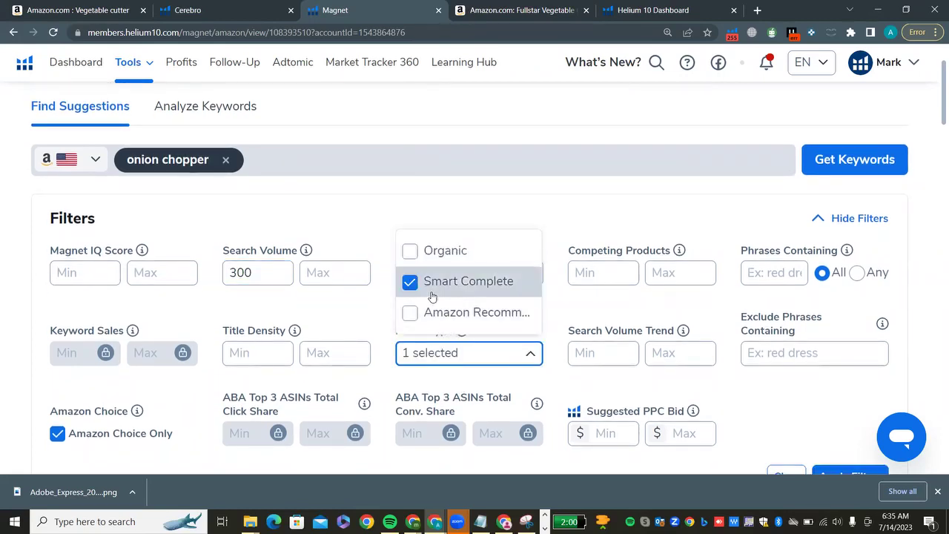
scroll(567, 301, down, 5)
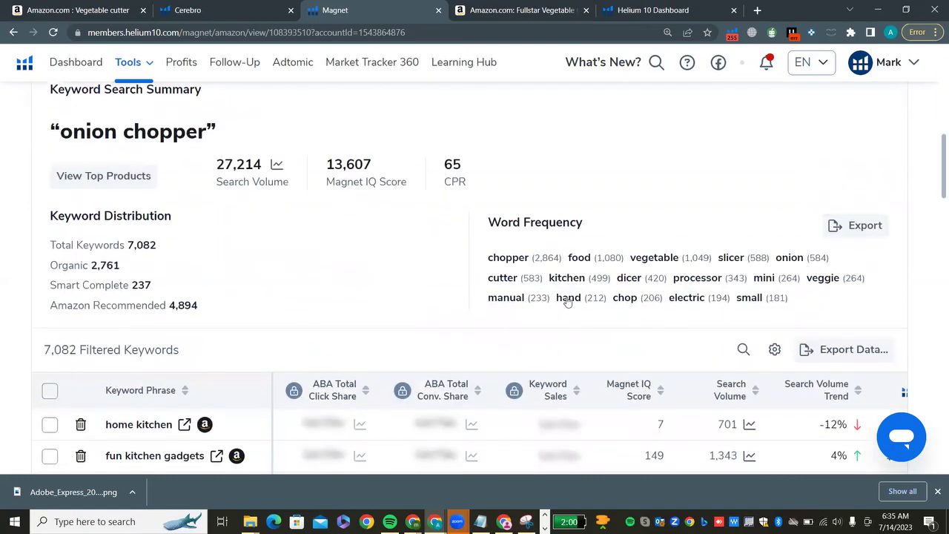
- Apply the Magnet filters to the "onion chopper" suggestions and sort them by Search Volume from highest to lowest
scroll(567, 301, up, 5)
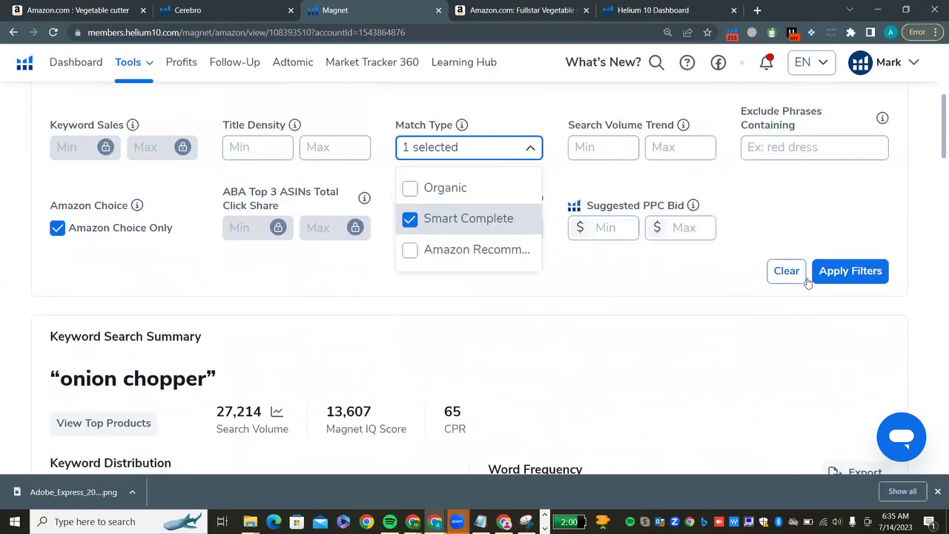
click(856, 273)
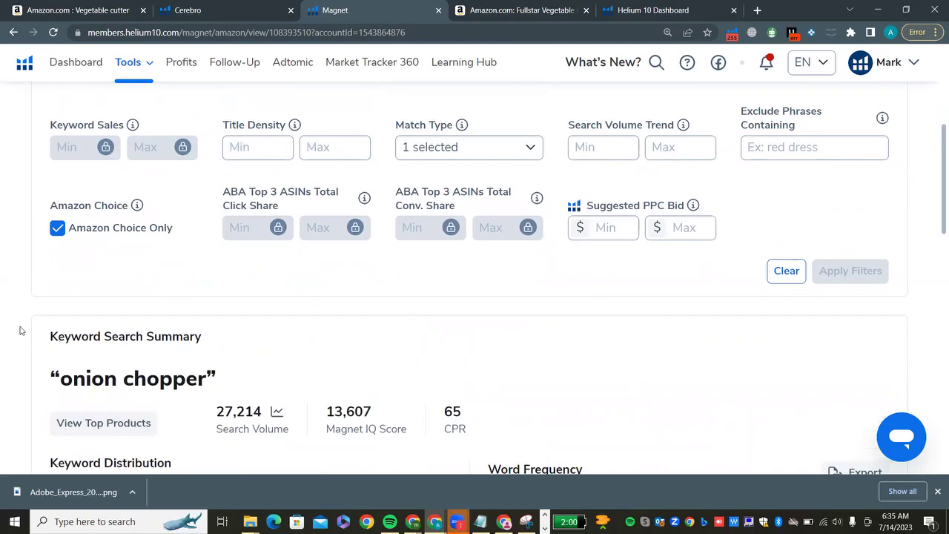
scroll(19, 329, down, 5)
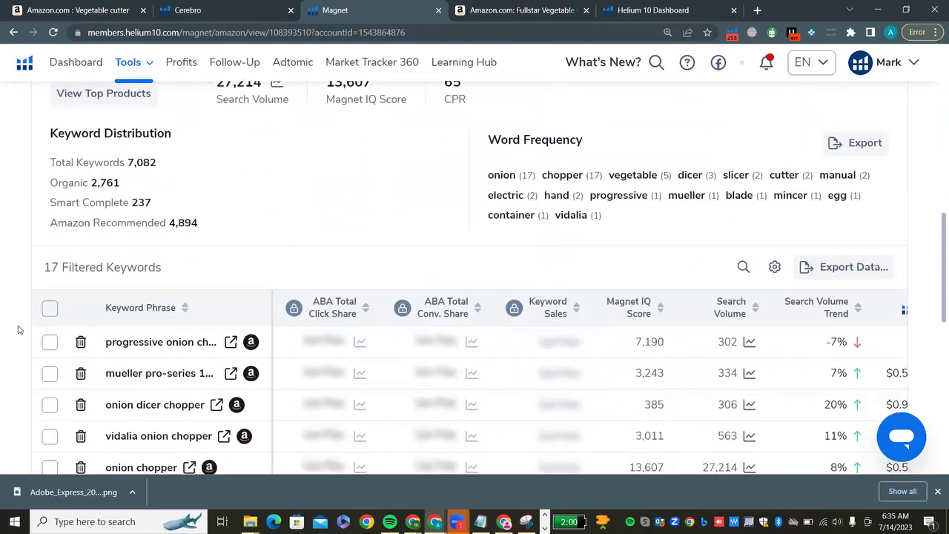
click(758, 306)
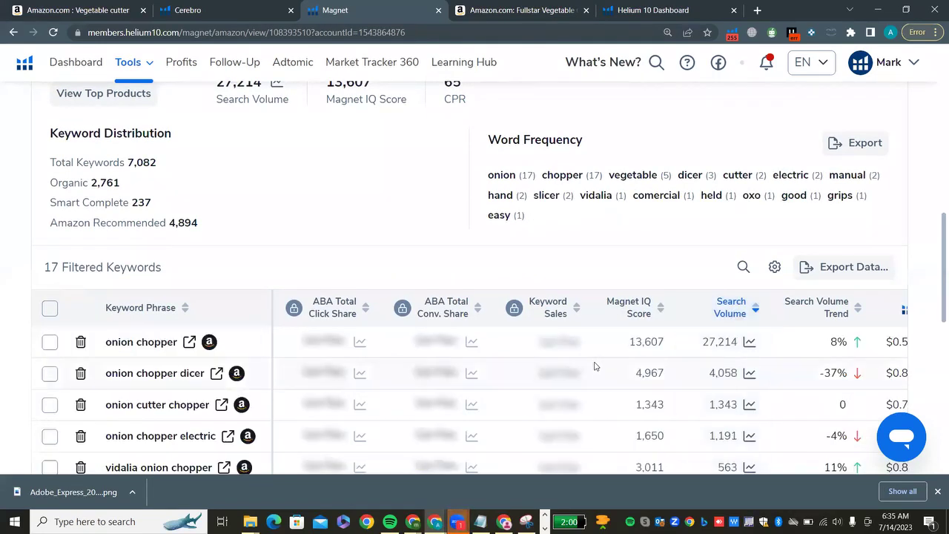
scroll(593, 367, right, 3)
scroll(593, 367, right, 4)
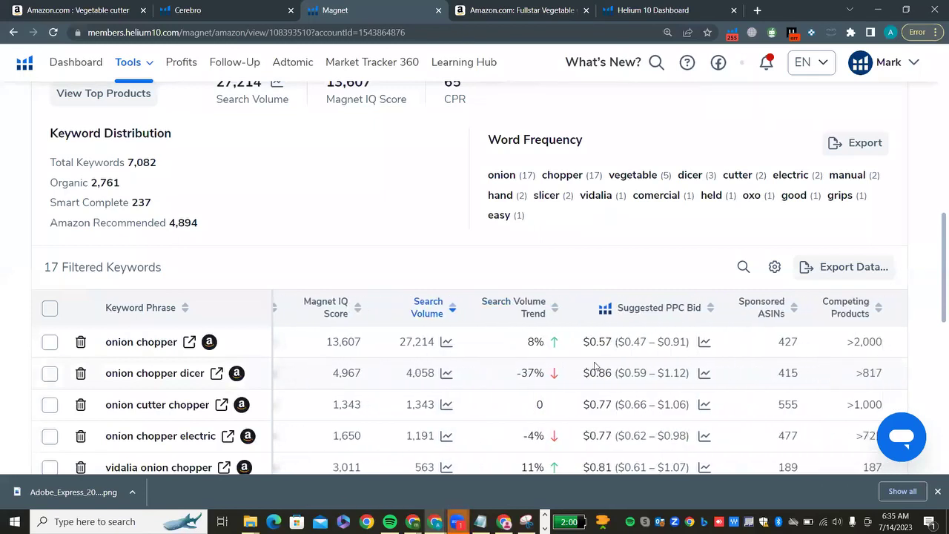
- Return to Cerebro and look through the Amazon search results for its keyword "onion chopper"
click(230, 9)
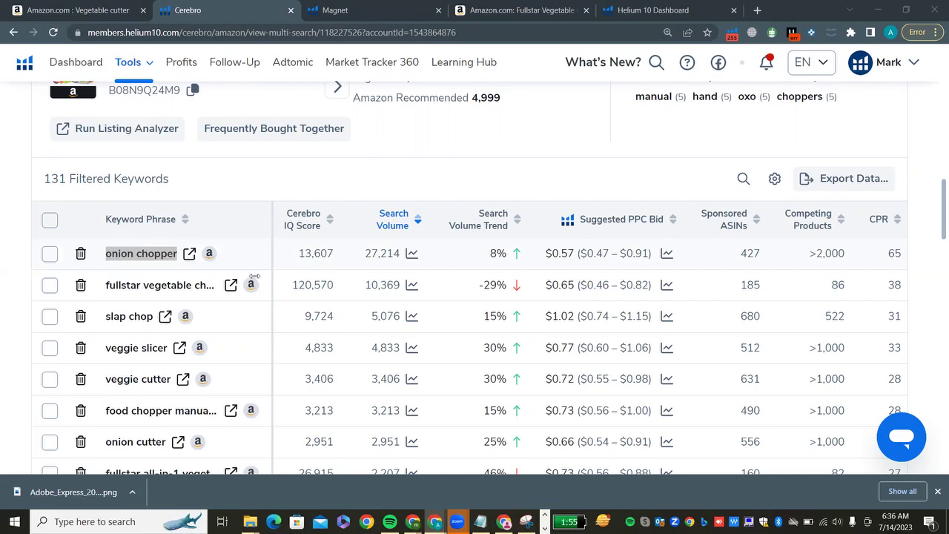
click(189, 254)
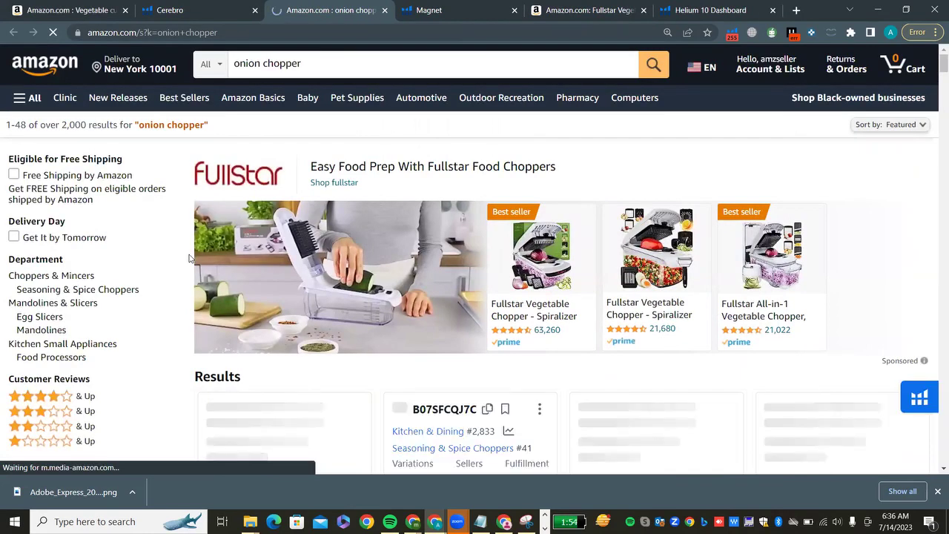
scroll(169, 292, down, 10)
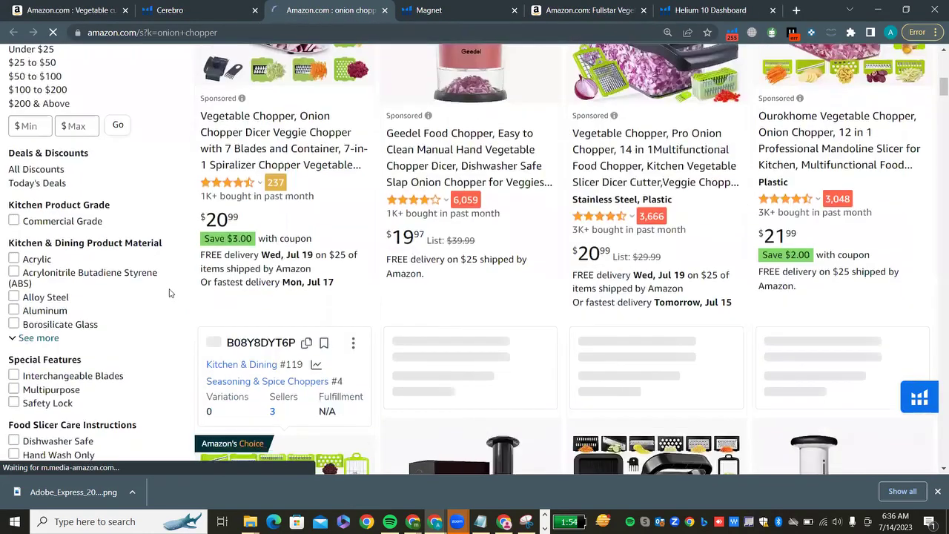
scroll(169, 293, up, 4)
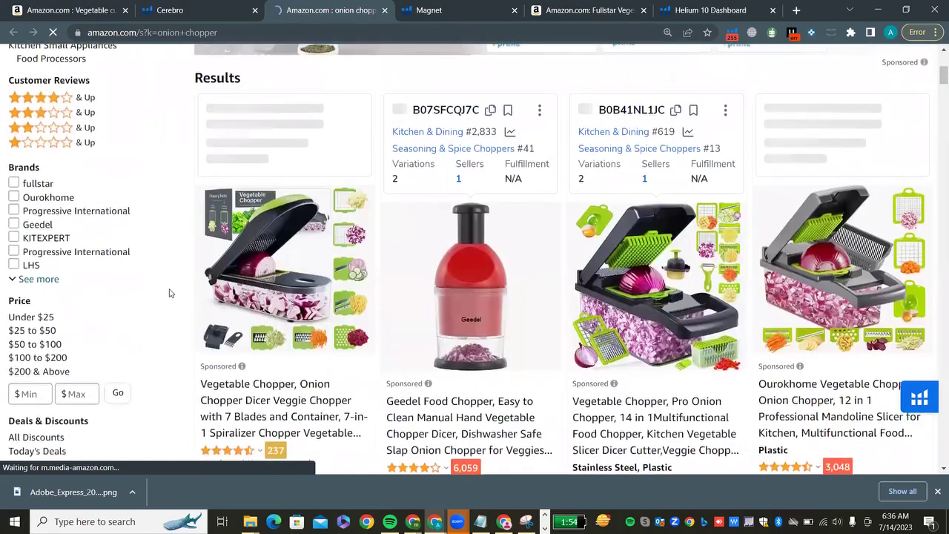
- Back in Cerebro, compare the keywords' competing products, CPR, title density and match type values
click(172, 9)
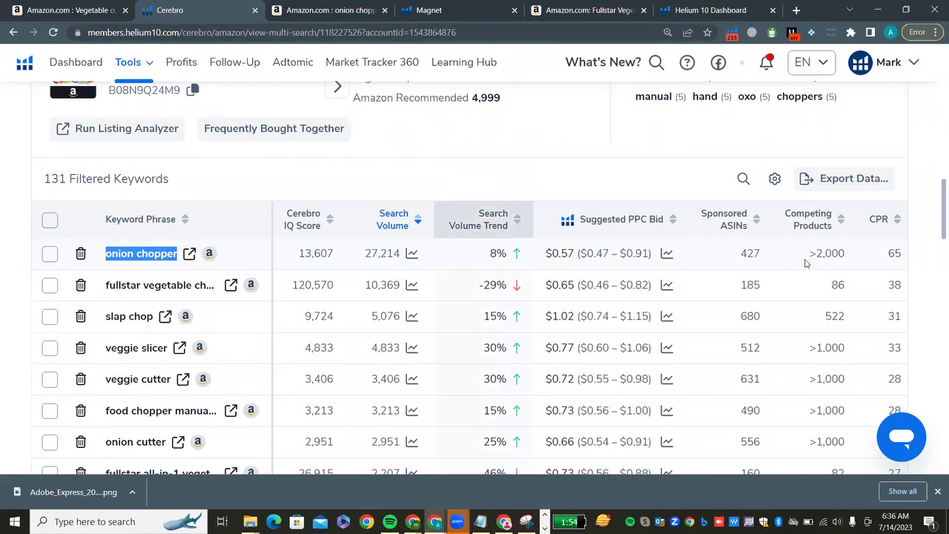
scroll(805, 263, right, 5)
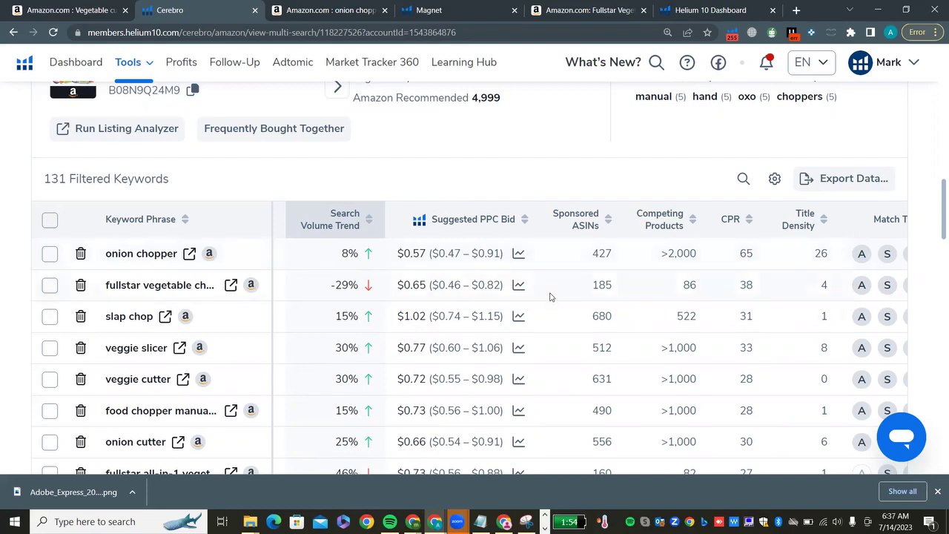
scroll(564, 296, left, 3)
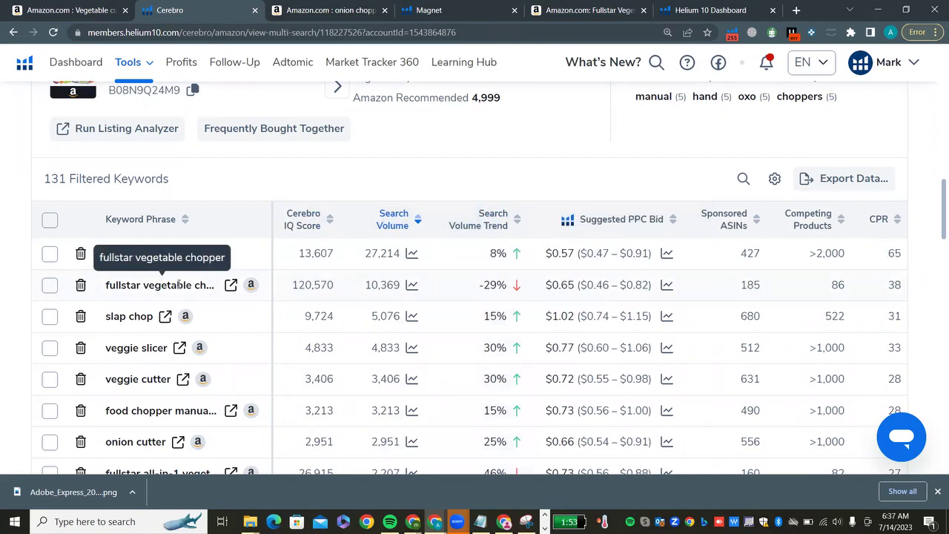
- Open the Amazon search results for "fullstar vegetable chopper" from Cerebro and check which products they list
click(230, 285)
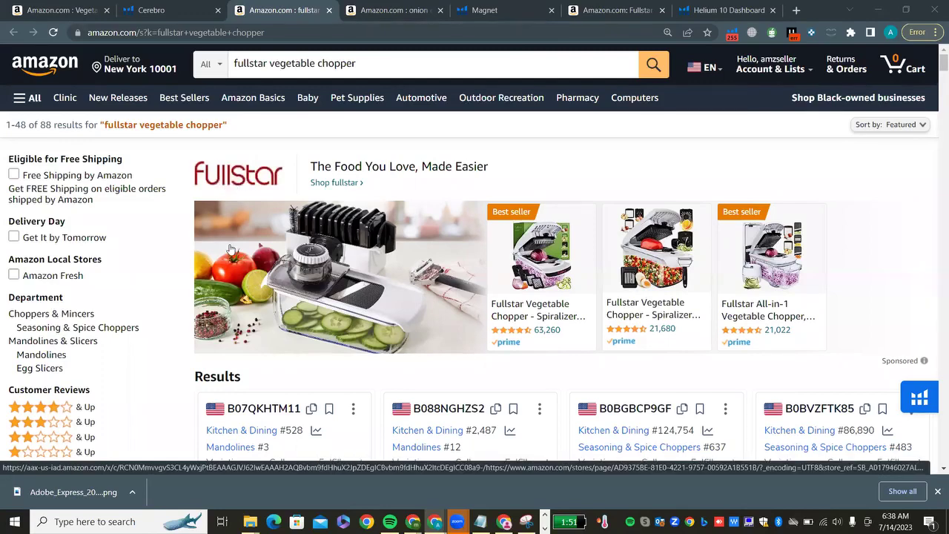
scroll(229, 249, down, 7)
scroll(230, 250, down, 1)
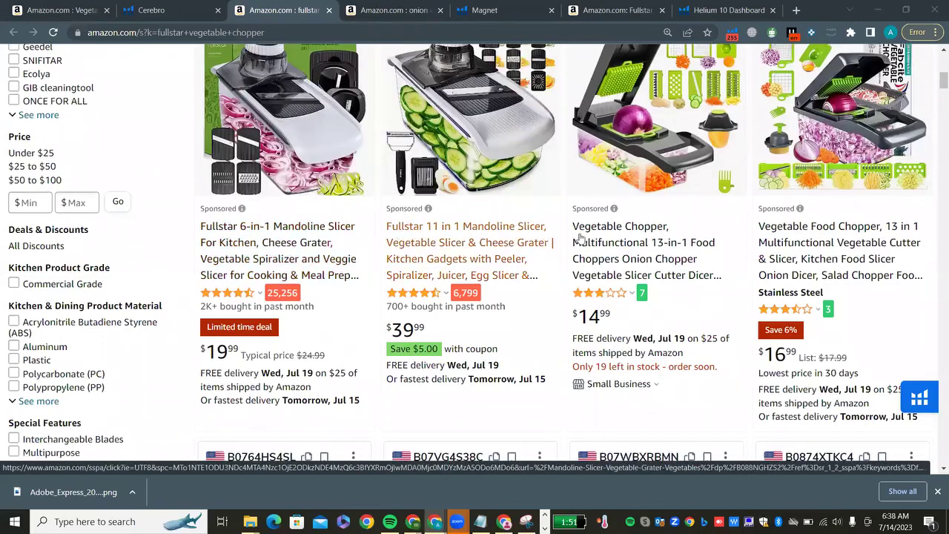
scroll(366, 263, up, 10)
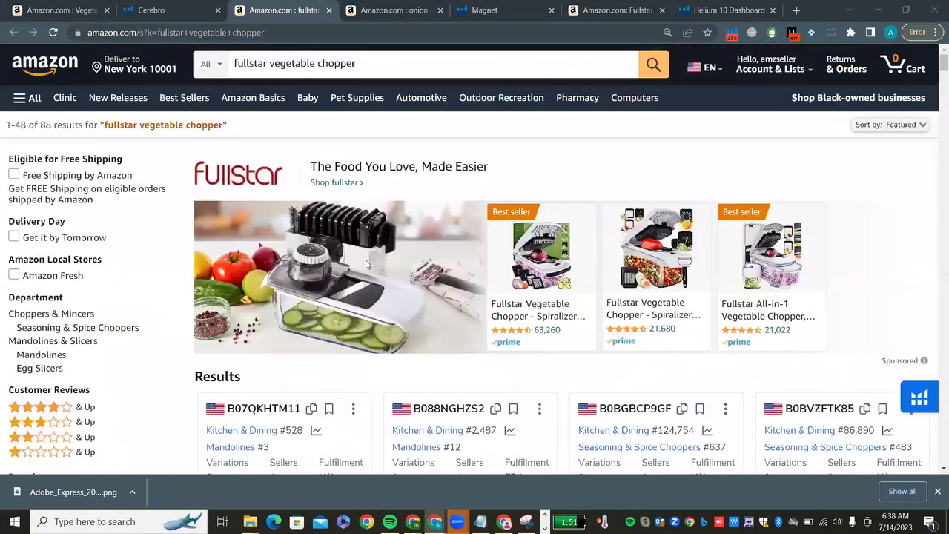
- Review the metrics of "fullstar vegetable chopper" in Cerebro and delete this branded keyword from the list
click(170, 9)
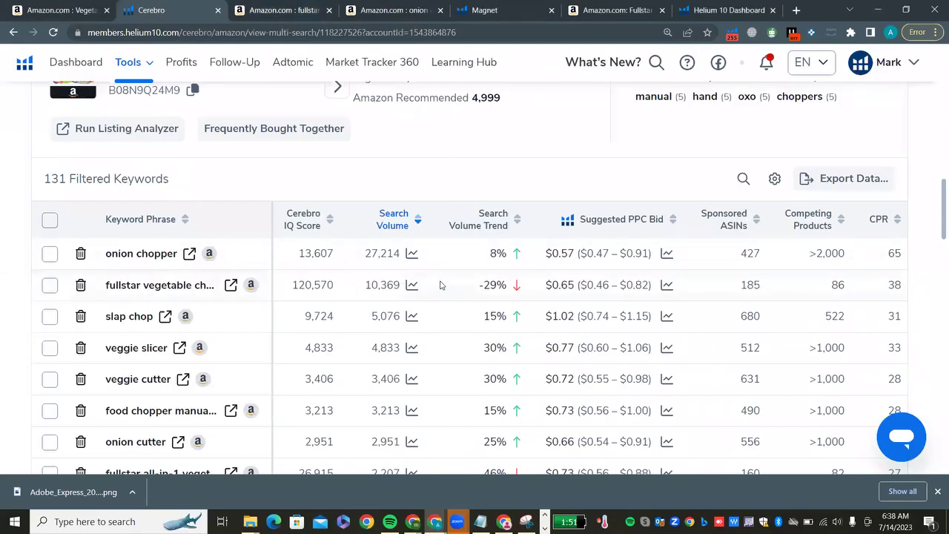
scroll(440, 284, right, 5)
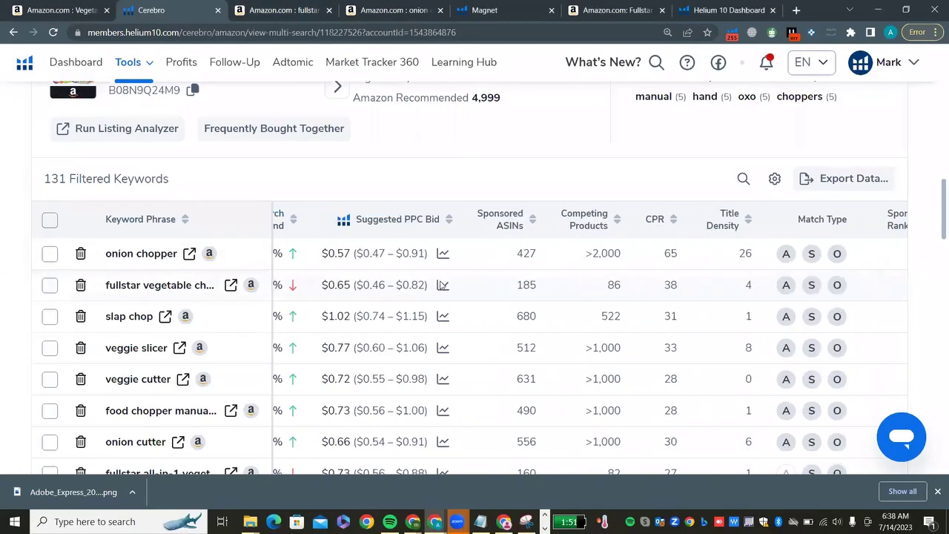
scroll(439, 285, left, 10)
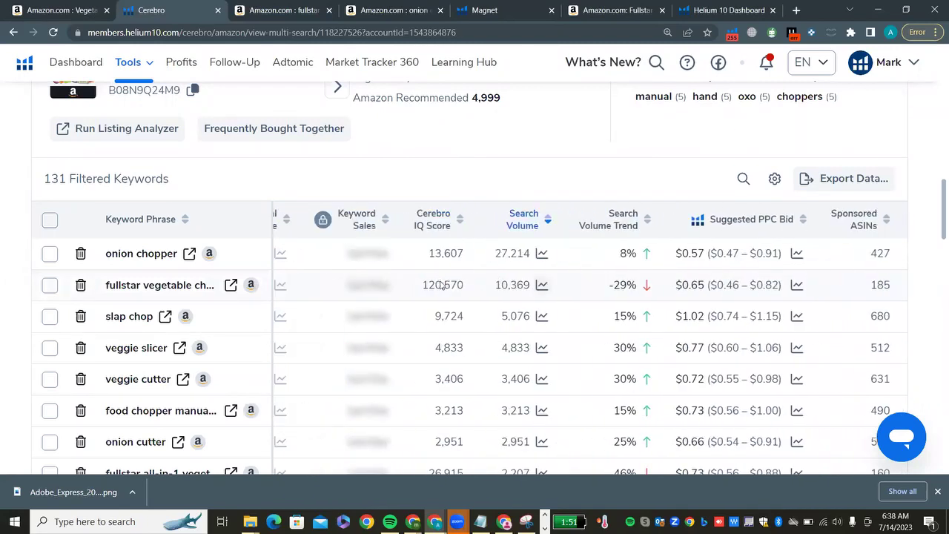
scroll(439, 285, right, 5)
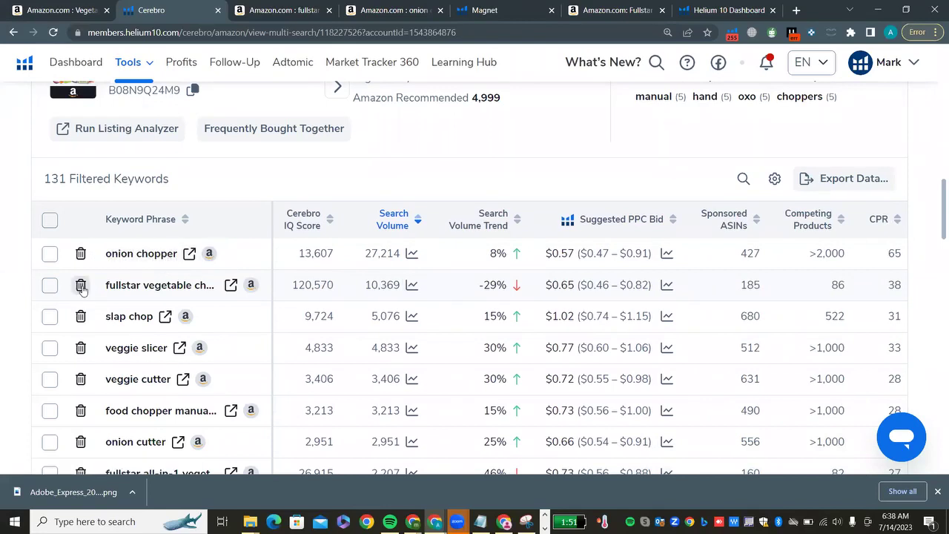
click(81, 285)
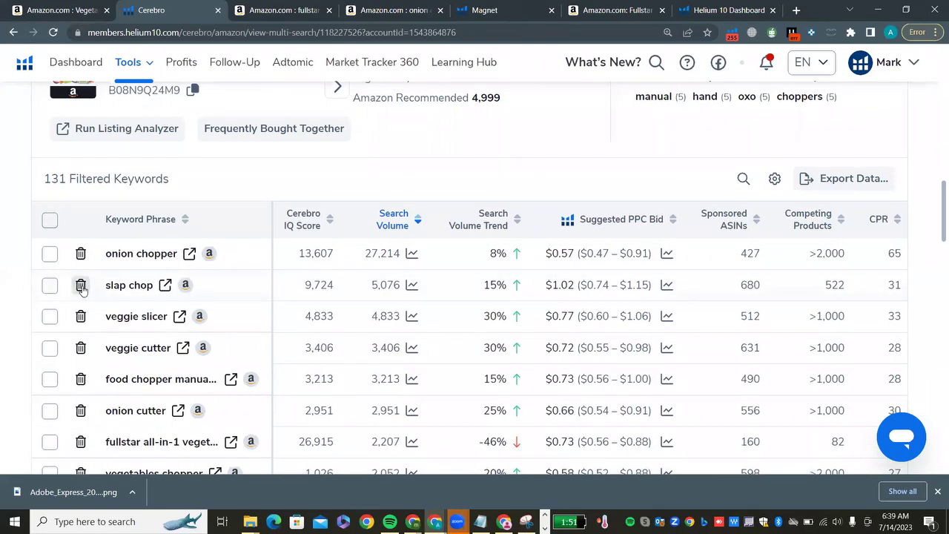
- Open the Amazon search results for "slap chop" from Cerebro and examine how relevant the listed products are to a vegetable cutter
click(165, 286)
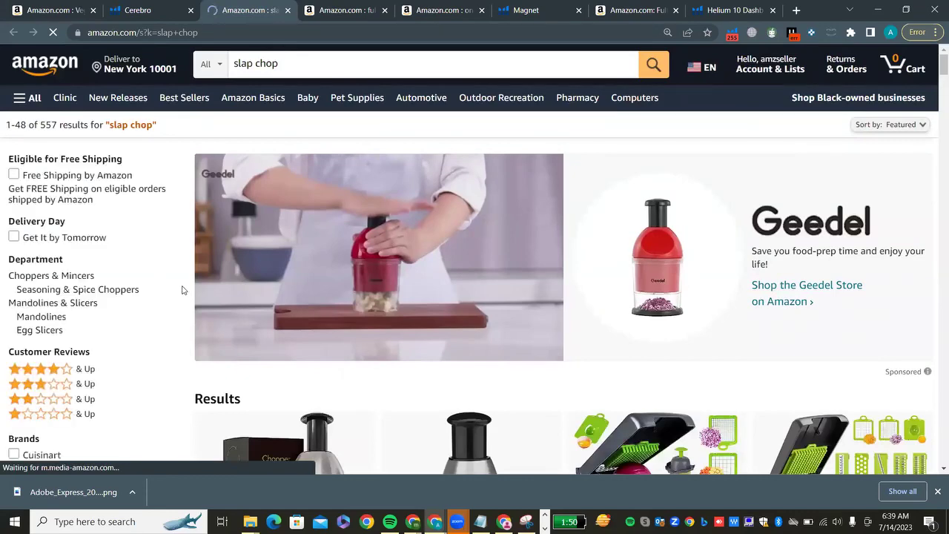
scroll(183, 289, down, 4)
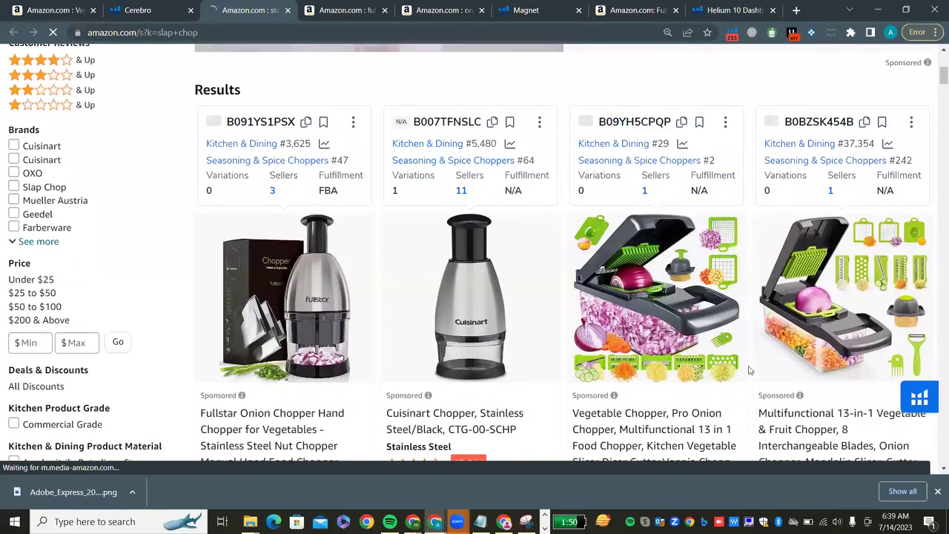
scroll(672, 361, down, 10)
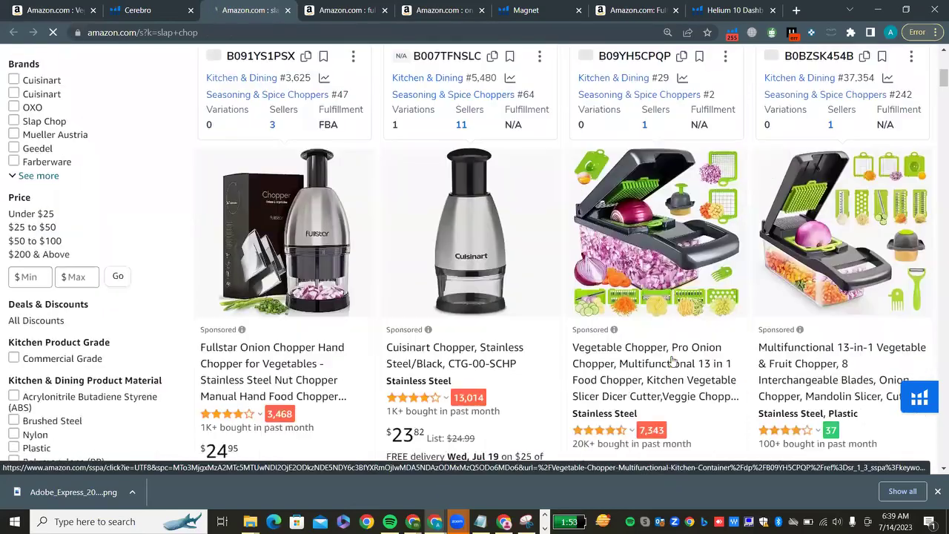
scroll(672, 361, up, 5)
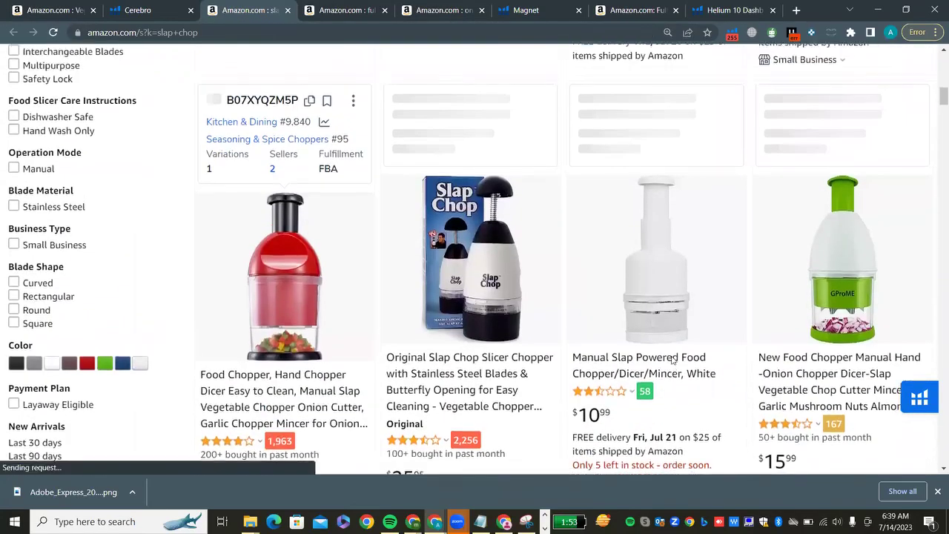
scroll(672, 361, up, 4)
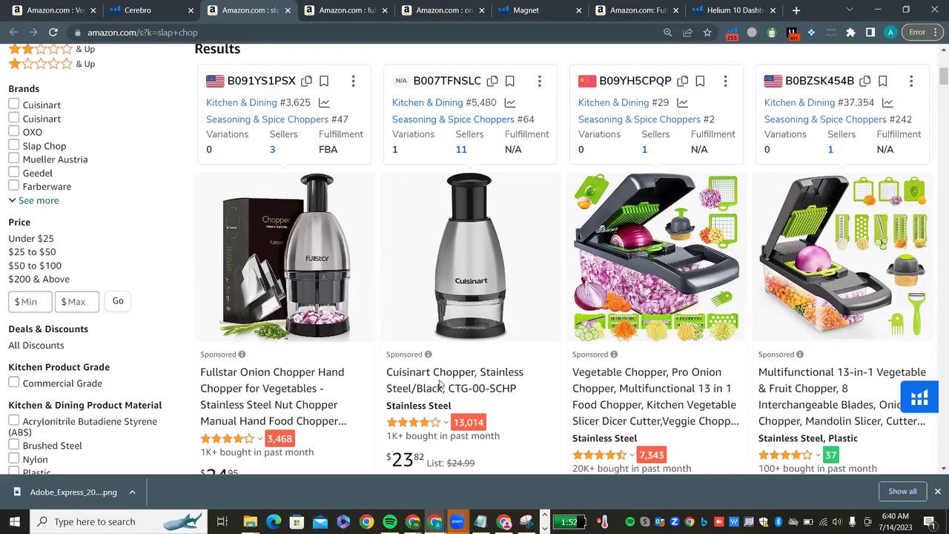
scroll(449, 374, up, 5)
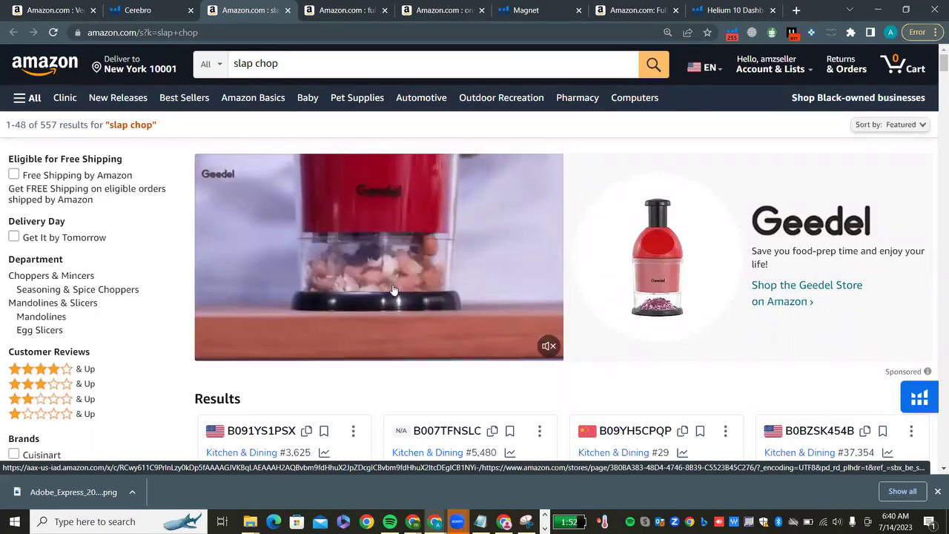
scroll(557, 311, down, 3)
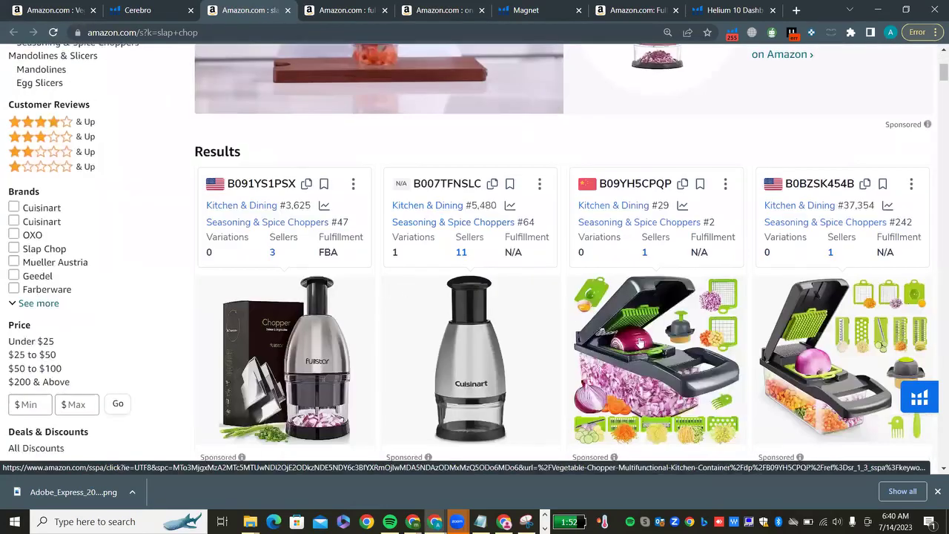
scroll(641, 344, down, 2)
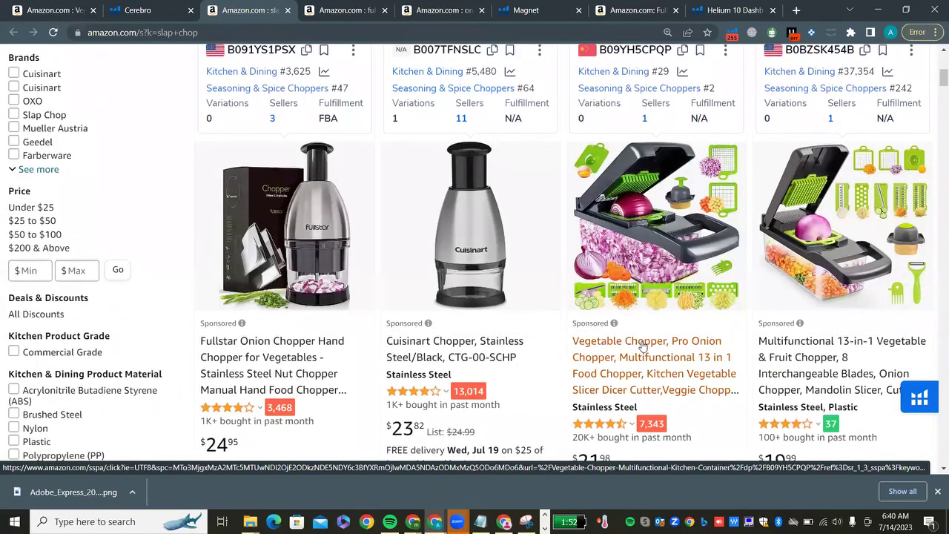
scroll(642, 345, down, 10)
scroll(642, 345, down, 5)
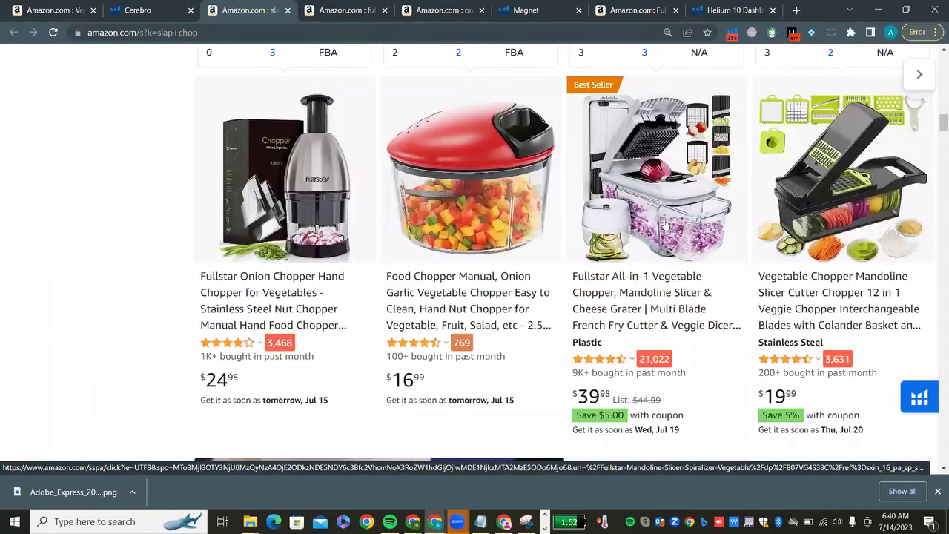
scroll(665, 225, up, 15)
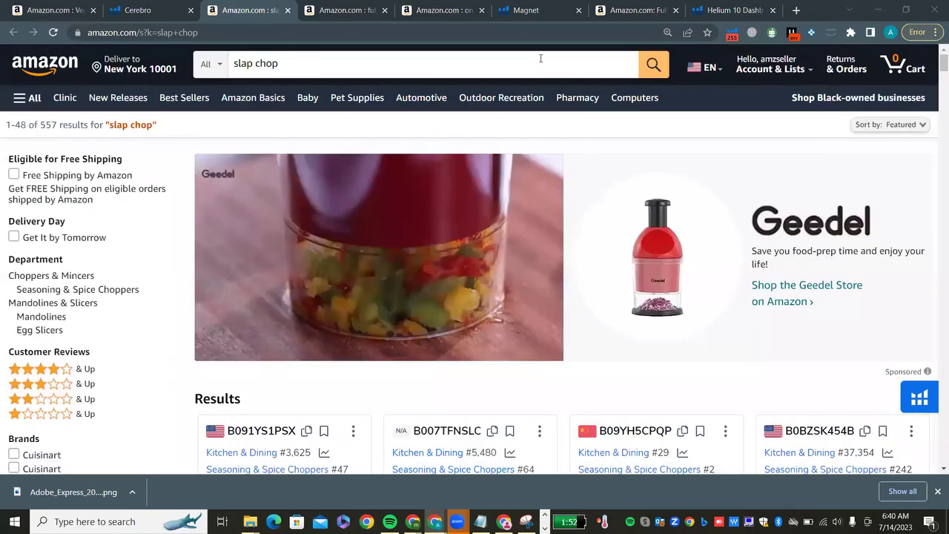
- Delete the keyword "slap chop" from the Cerebro keyword list
click(135, 12)
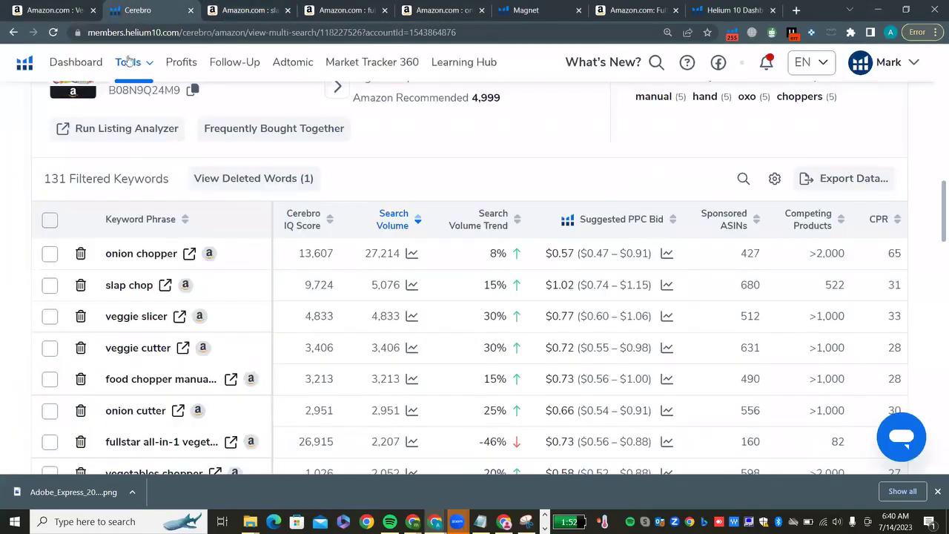
click(80, 286)
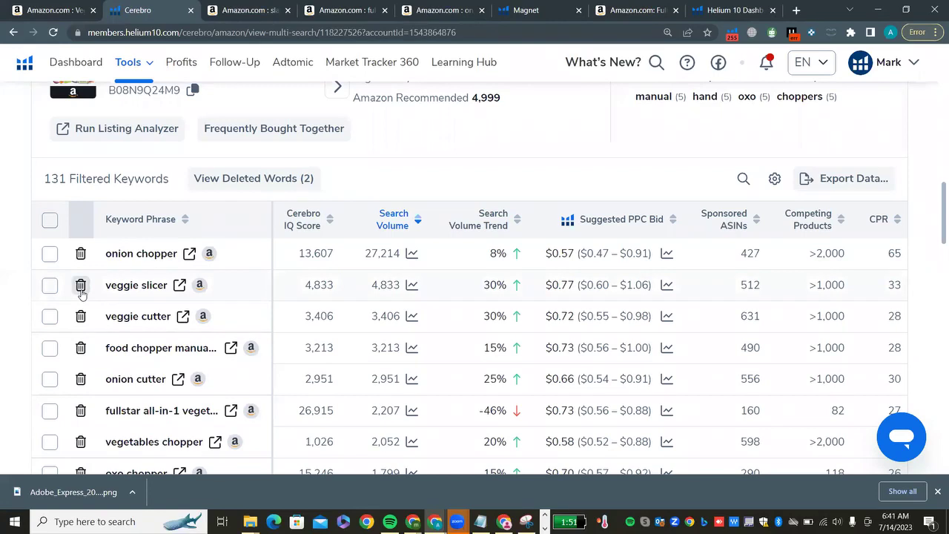
- Open the Amazon search results for "veggie slicer" from Cerebro and check the product types shown
click(180, 286)
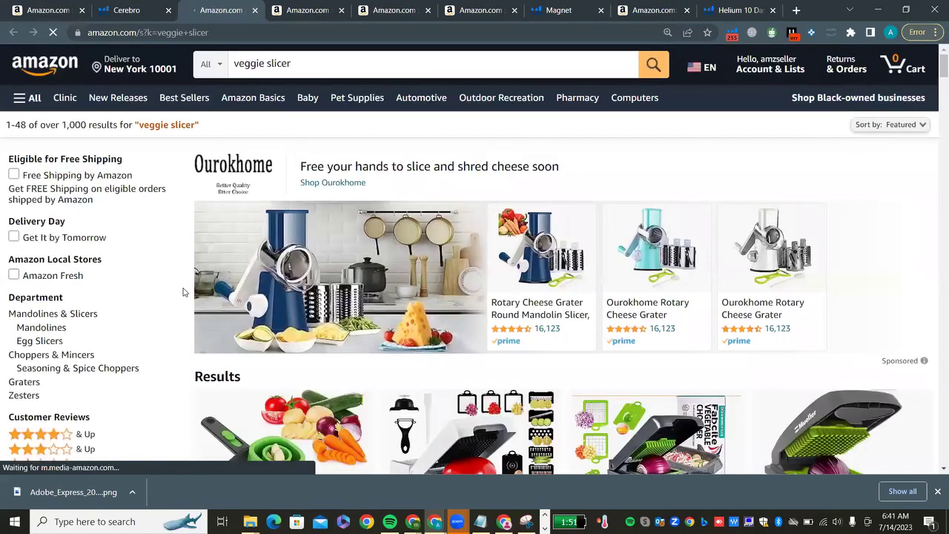
scroll(183, 291, down, 10)
scroll(183, 291, down, 3)
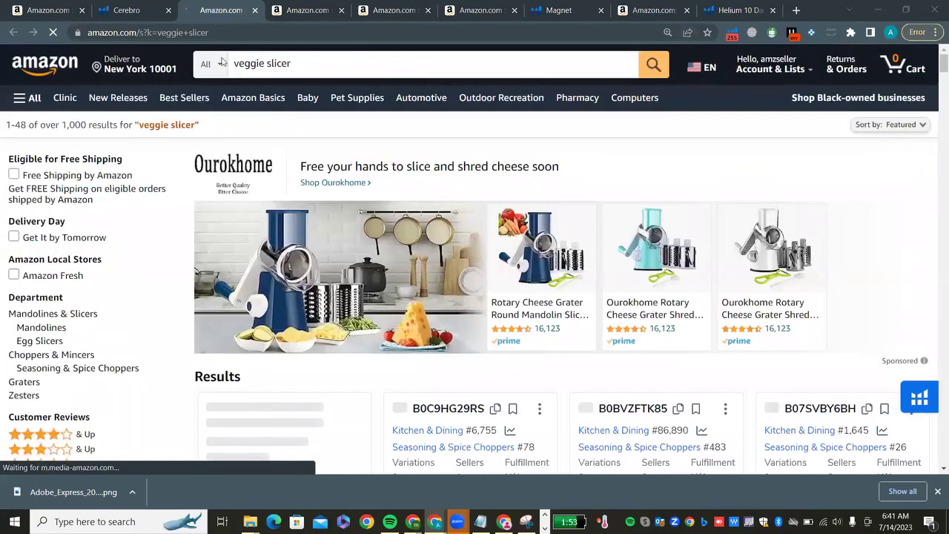
- Close the four Amazon search result tabs opened for the checked keywords and return to the Cerebro list
click(255, 10)
click(255, 11)
click(255, 11)
click(255, 10)
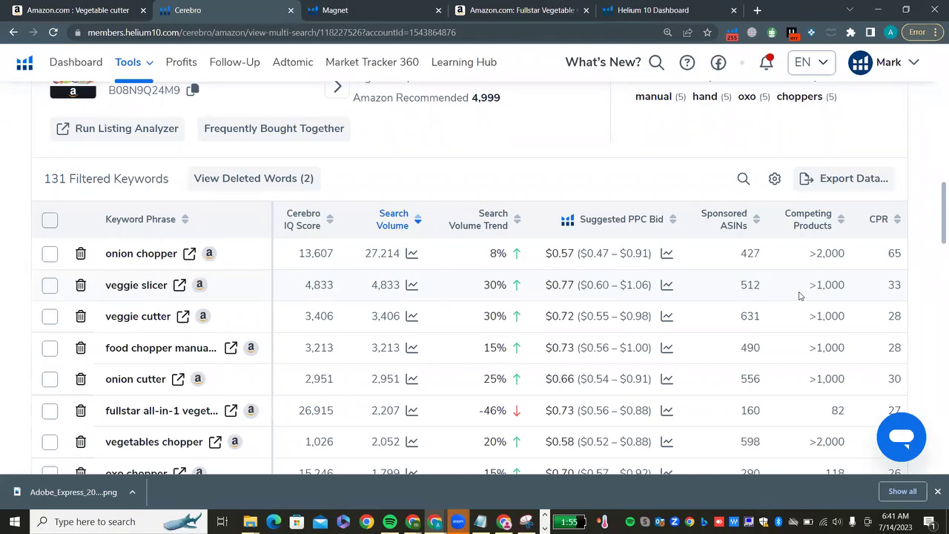
- Examine the search volume, trend, suggested PPC bid, competing products, CPR and title density of the top keywords in the Cerebro list
scroll(799, 295, right, 2)
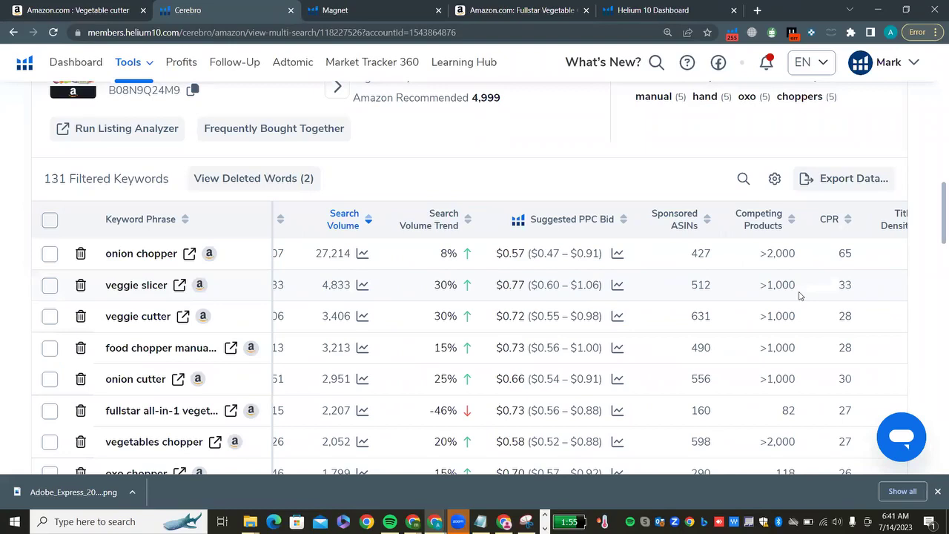
scroll(799, 295, right, 4)
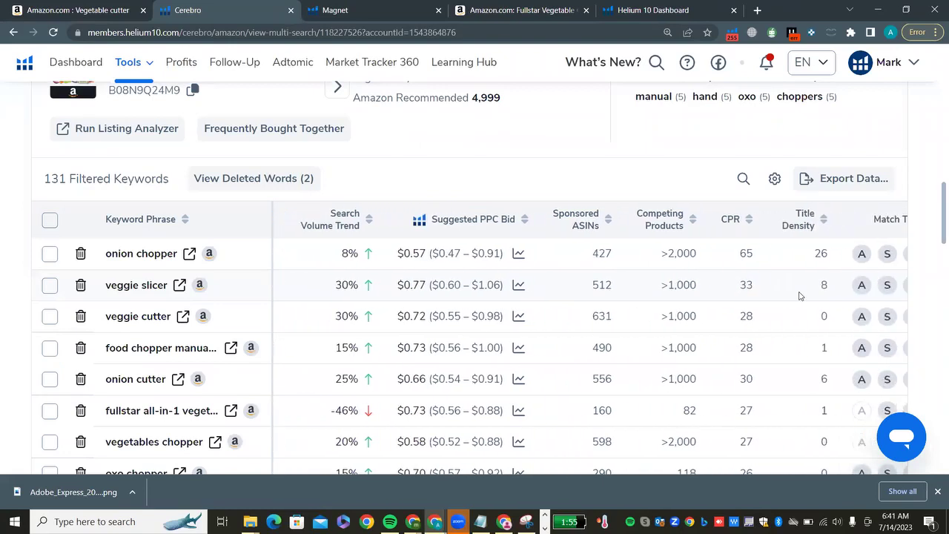
scroll(799, 295, left, 13)
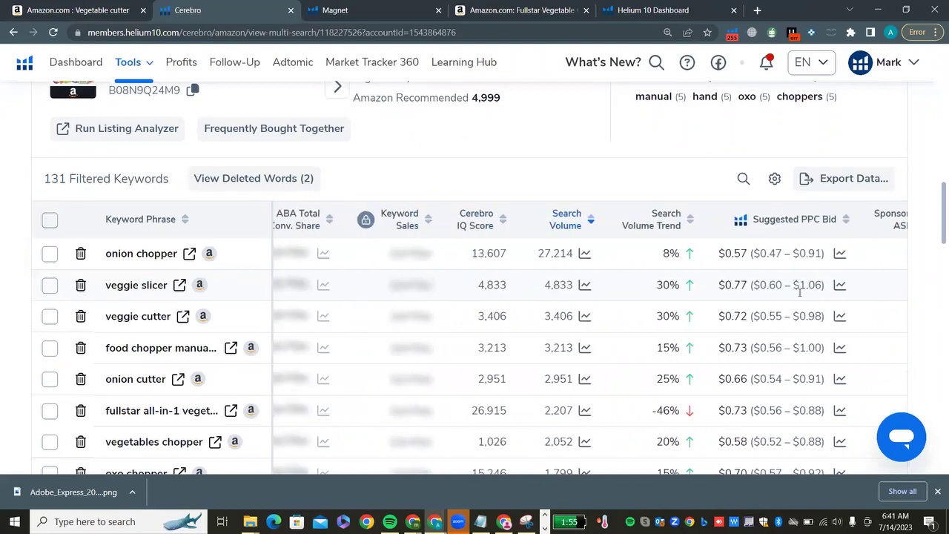
scroll(799, 291, right, 7)
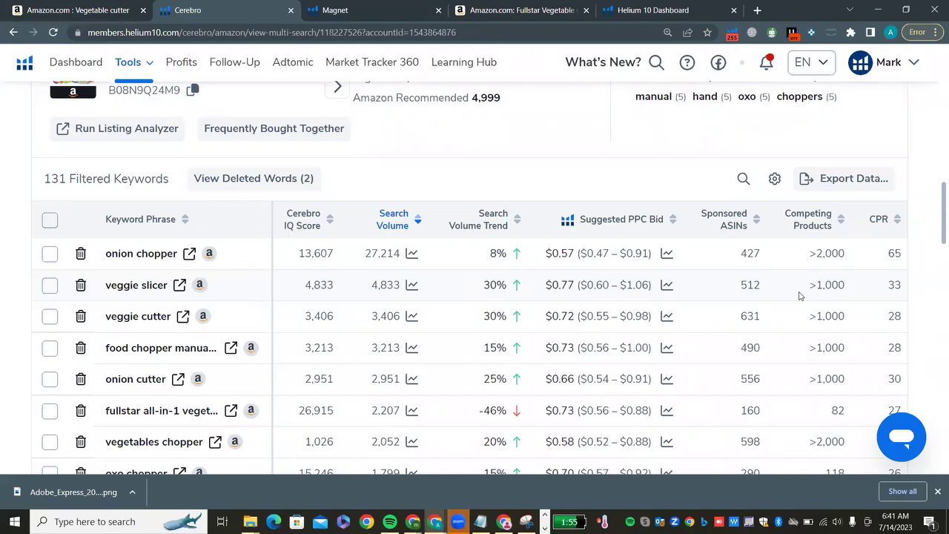
scroll(867, 292, right, 4)
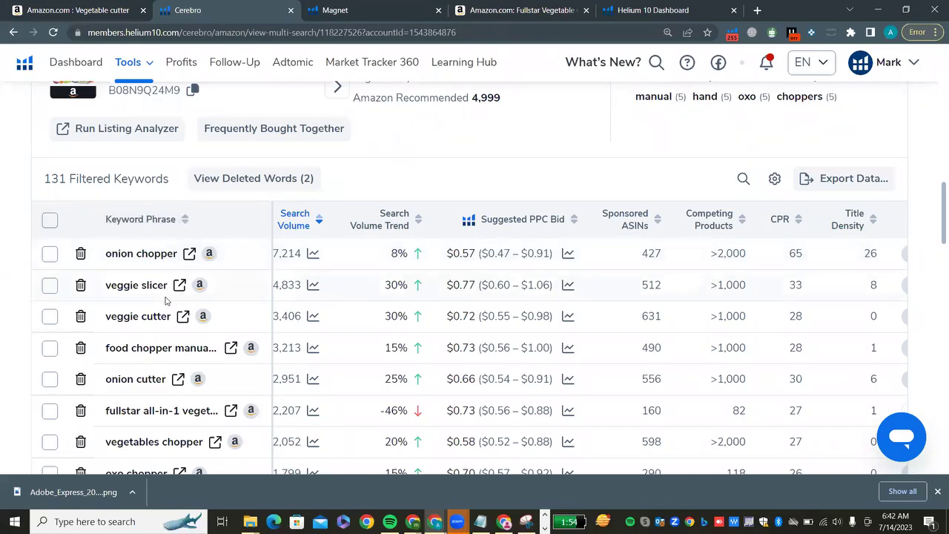
scroll(166, 300, left, 1)
scroll(166, 300, left, 1)
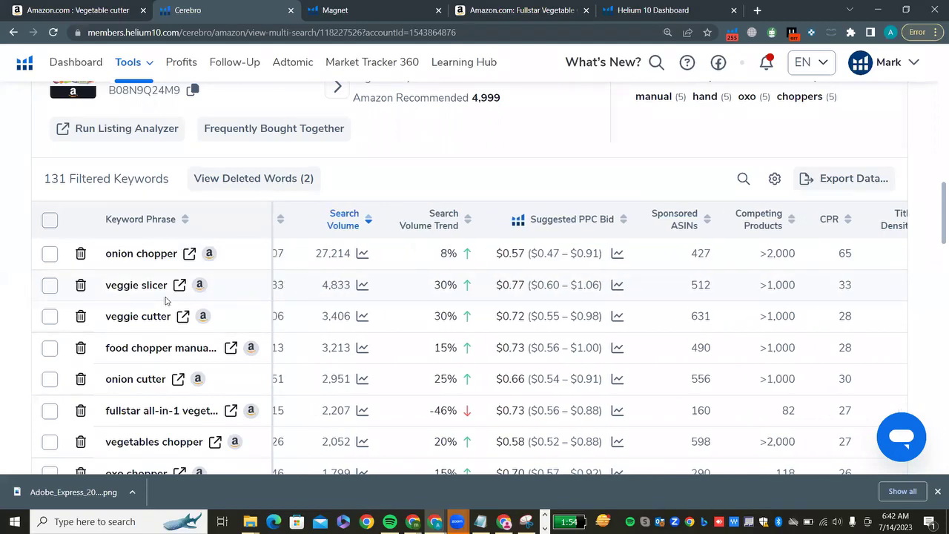
scroll(166, 300, right, 1)
scroll(166, 299, right, 1)
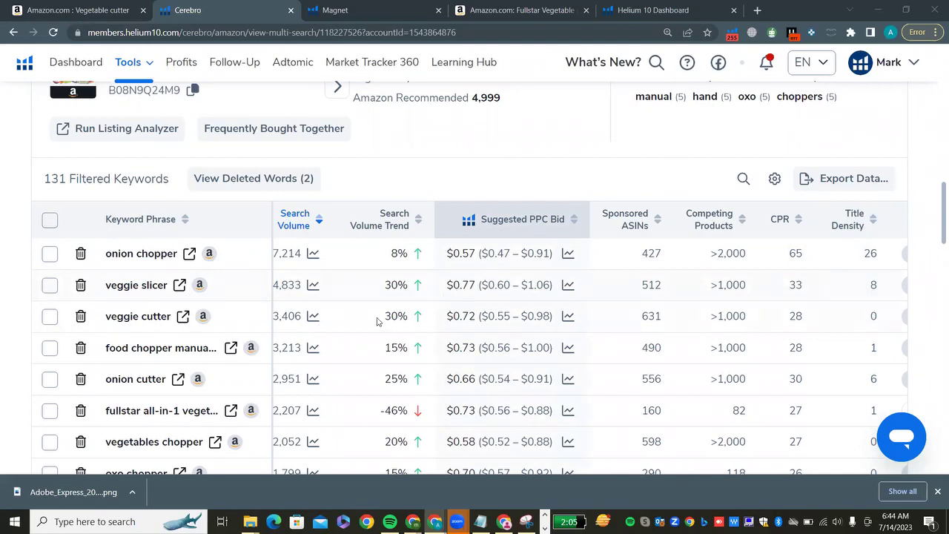
scroll(359, 324, left, 1)
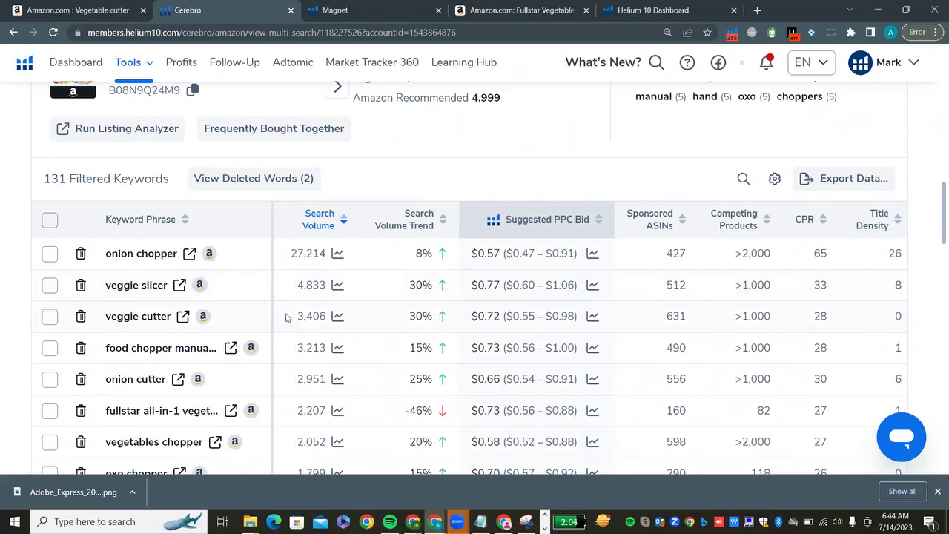
- Open the Amazon search results for "veggie cutter" from Cerebro, check the product types shown, and return to the keyword list
click(183, 316)
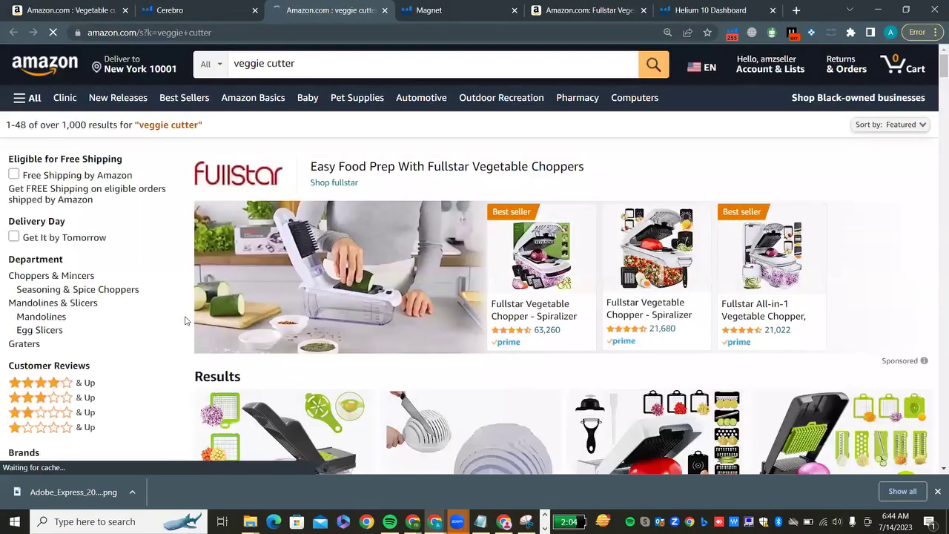
scroll(185, 321, down, 4)
scroll(185, 320, down, 7)
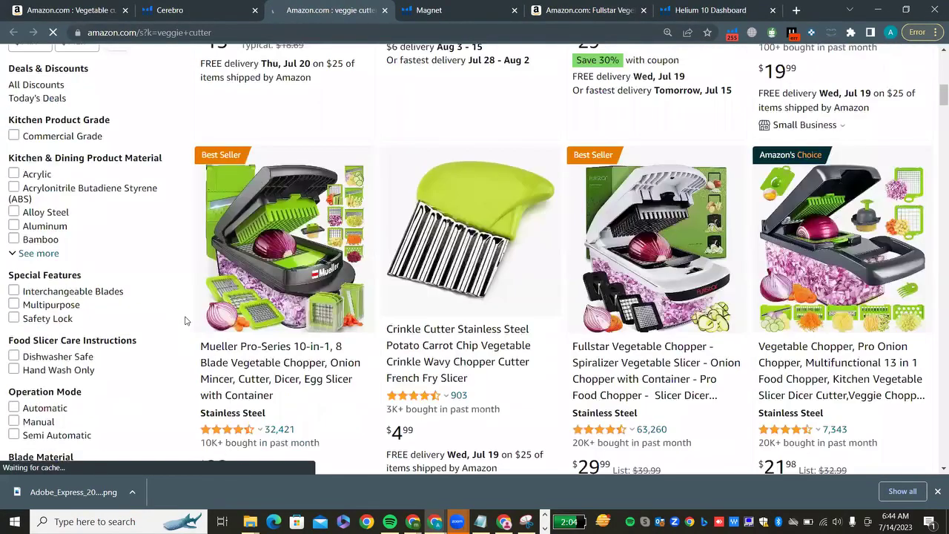
scroll(141, 61, down, 3)
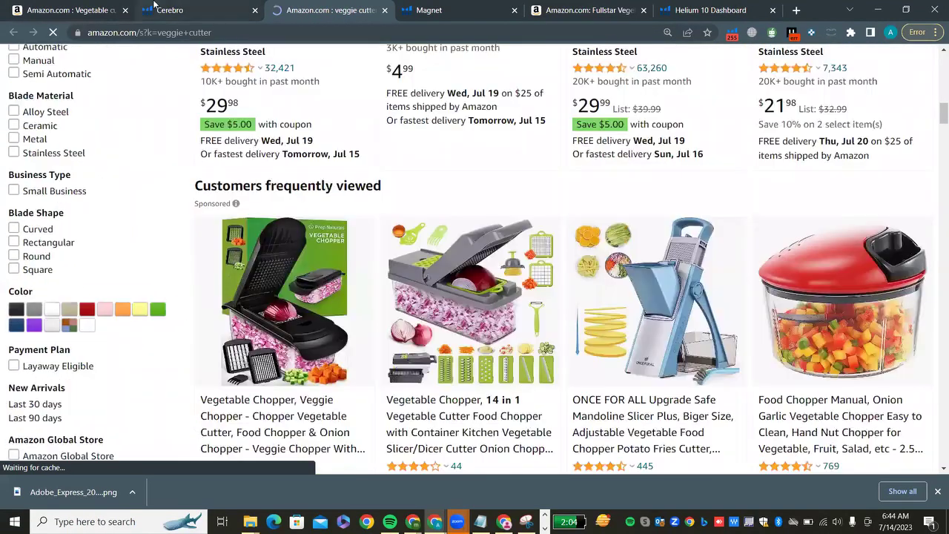
click(154, 7)
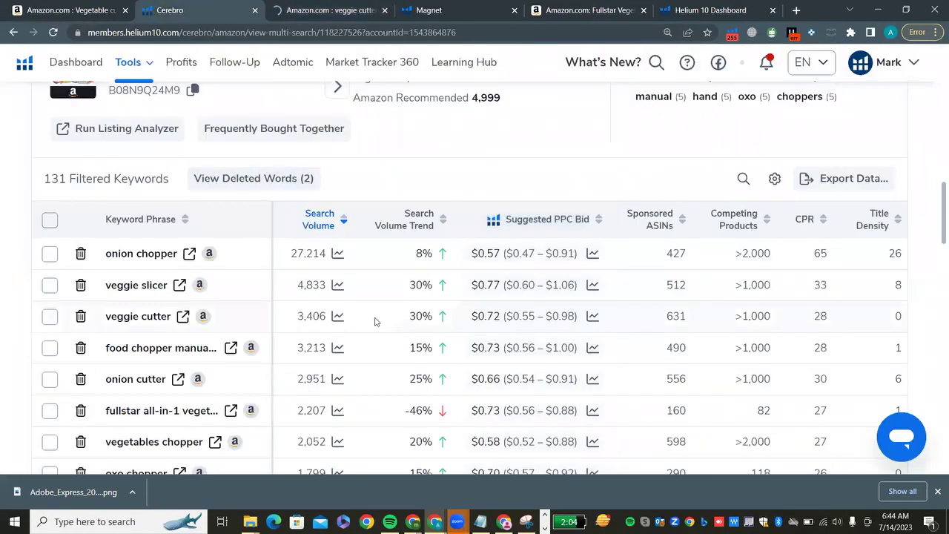
- Delete the branded keyword "fullstar all-in-1 vegetable chopper, mandoline slicer" from the Cerebro keyword list
scroll(375, 321, left, 2)
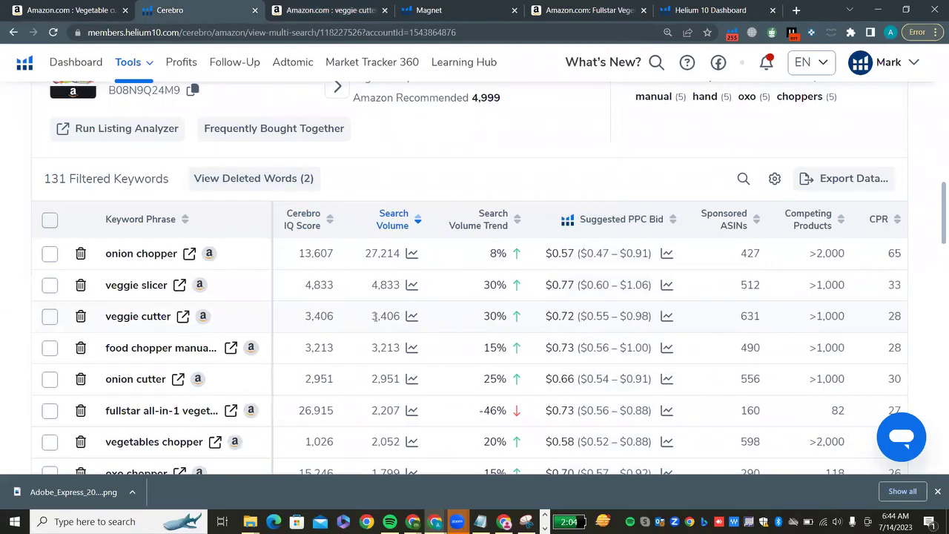
scroll(374, 316, right, 5)
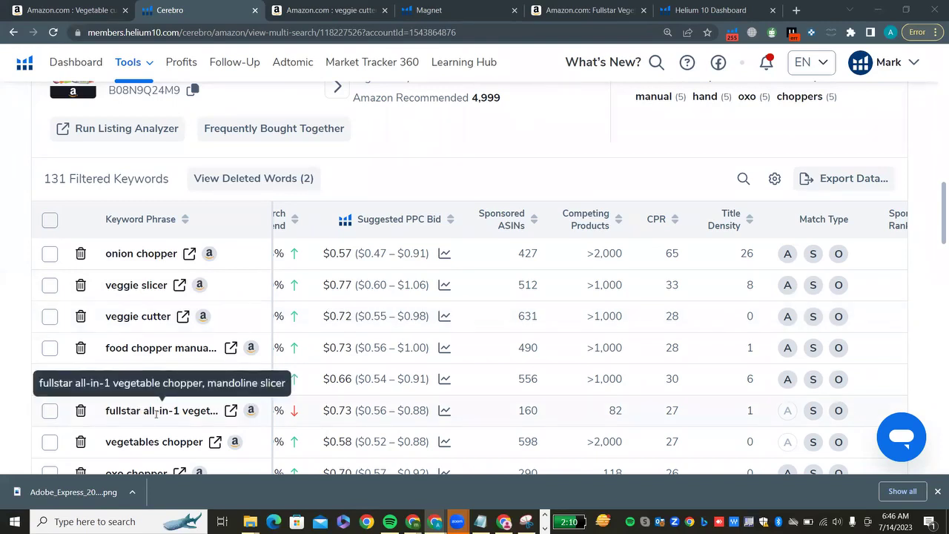
click(80, 411)
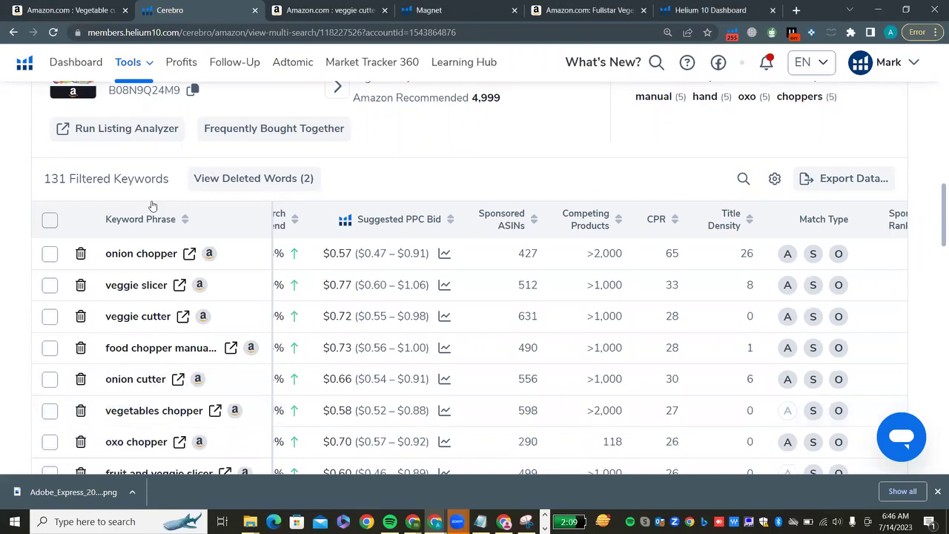
- Close the Amazon "veggie cutter" search results and the Fullstar vegetable chopper product page
click(323, 6)
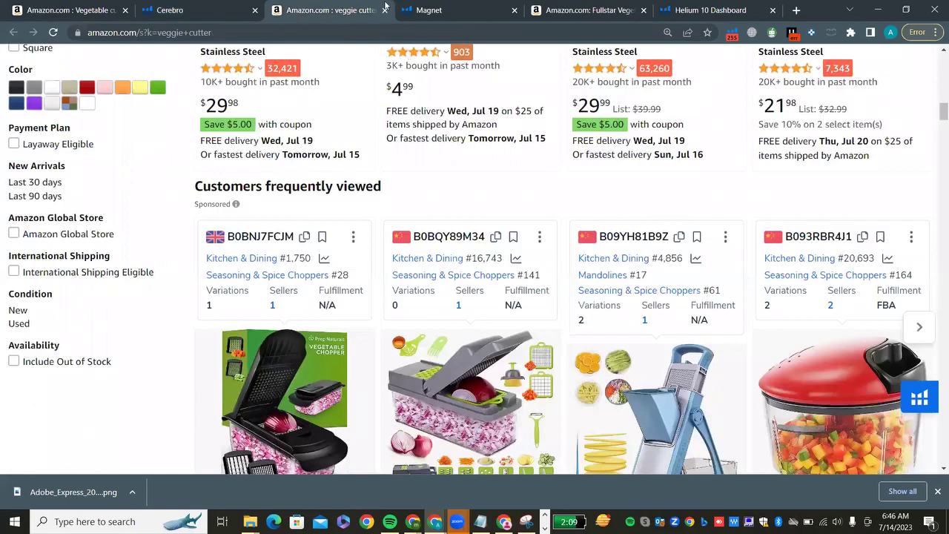
click(383, 10)
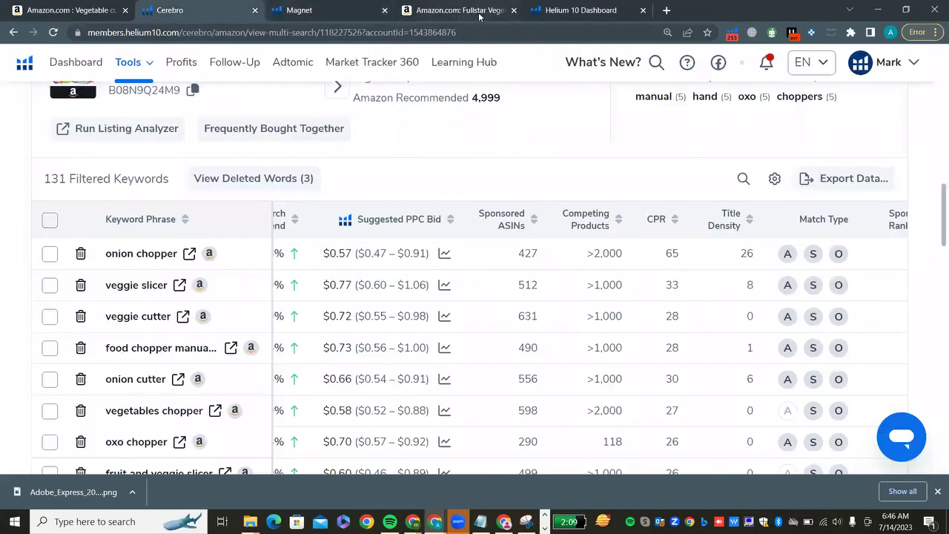
click(512, 10)
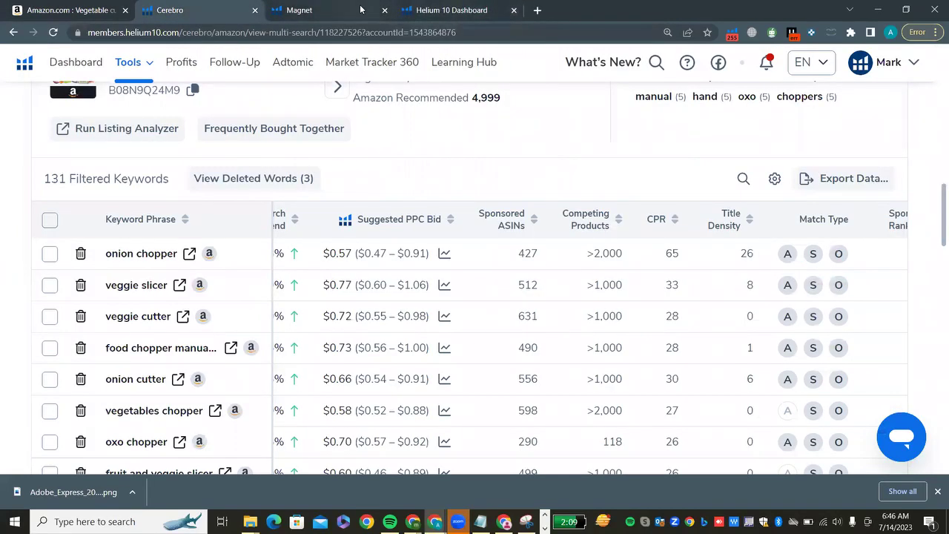
- Open the Amazon search results for "onion chopper dicer" from the Magnet list, check the product types shown, and close the results
click(311, 10)
scroll(16, 313, down, 3)
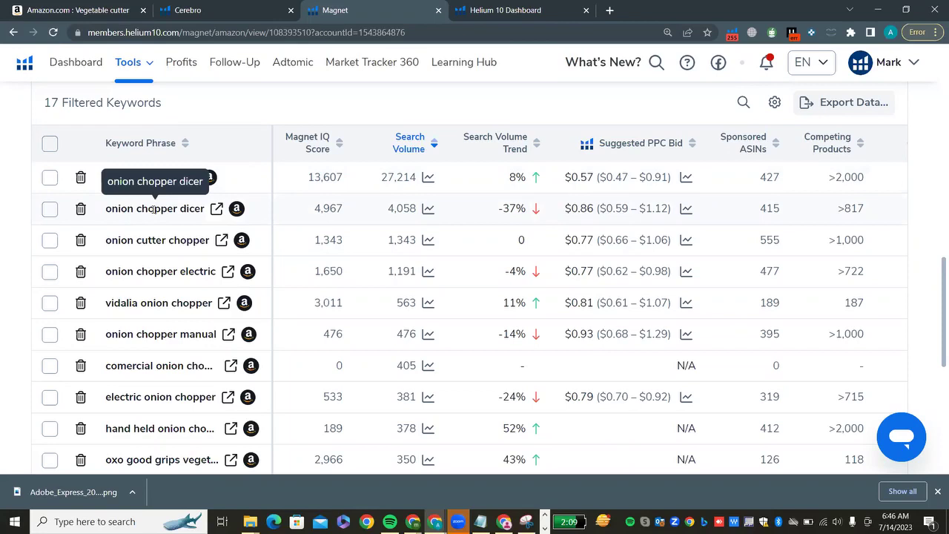
click(202, 6)
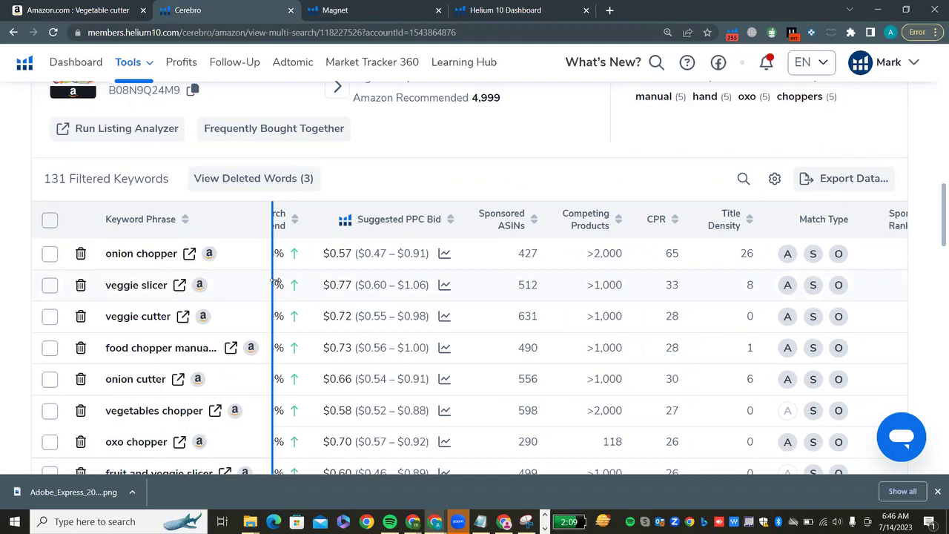
click(339, 7)
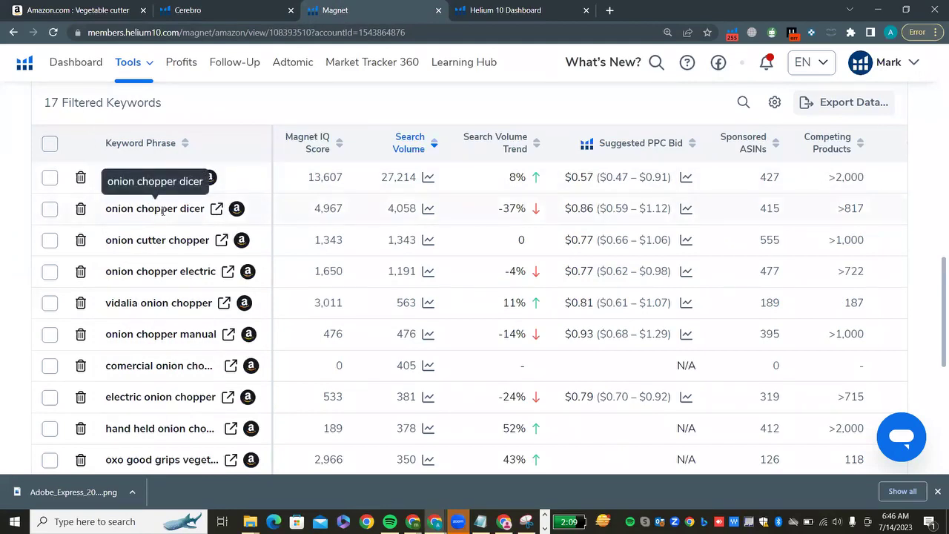
click(215, 211)
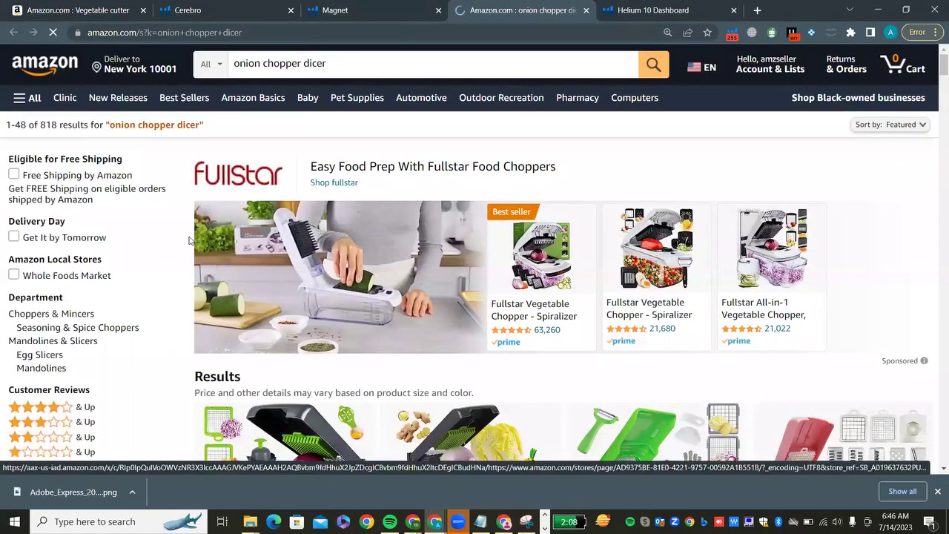
scroll(189, 239, down, 4)
scroll(189, 239, down, 4)
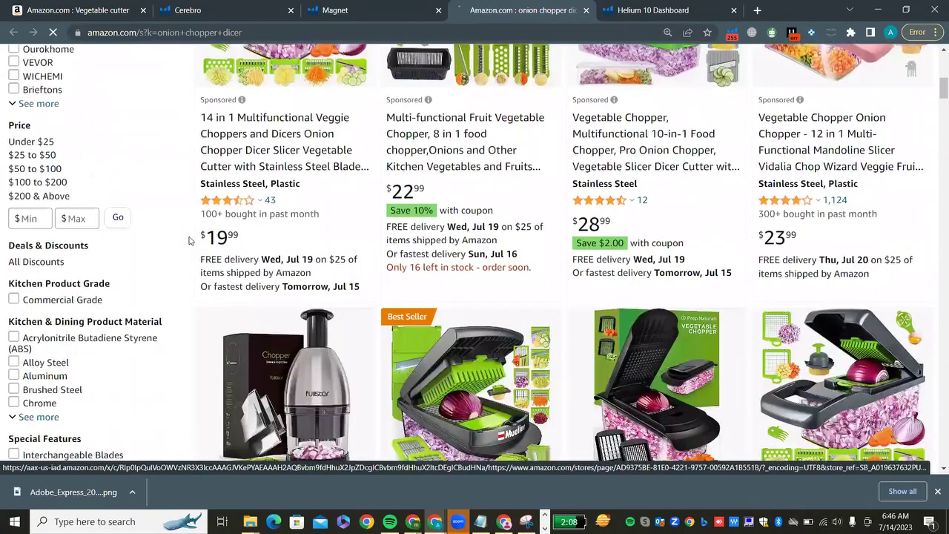
scroll(189, 239, down, 12)
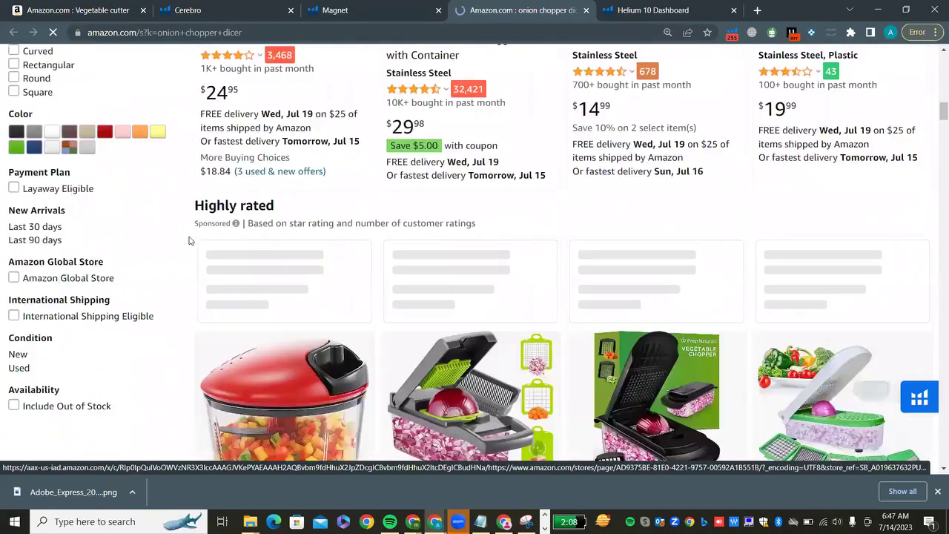
scroll(189, 239, down, 1)
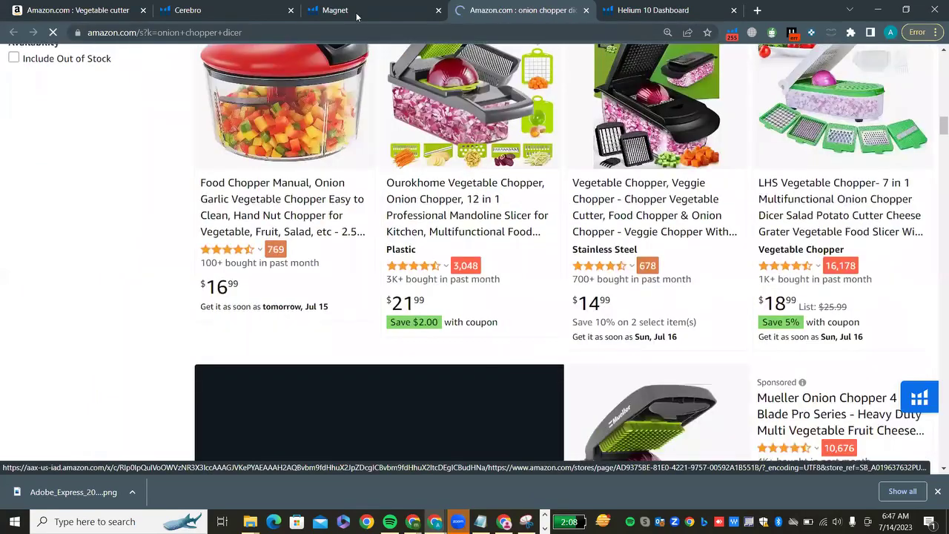
click(586, 11)
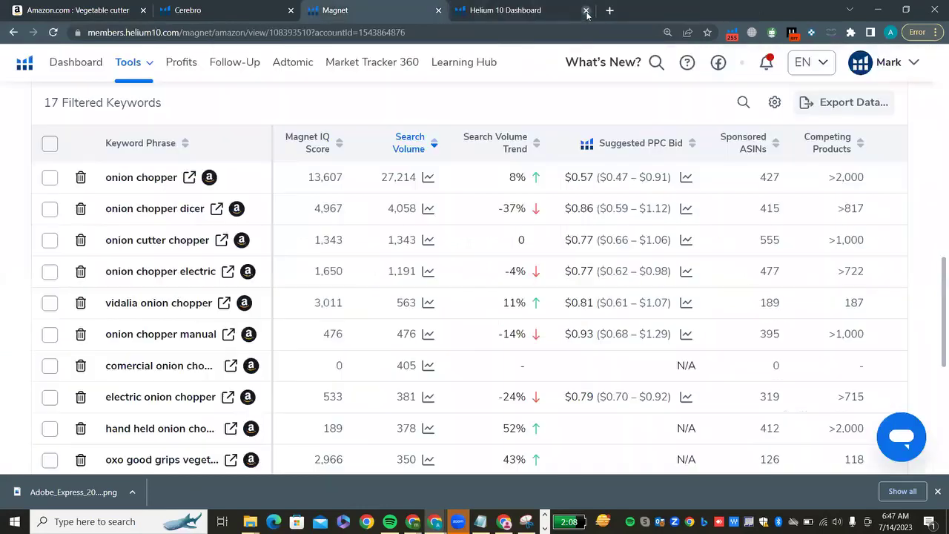
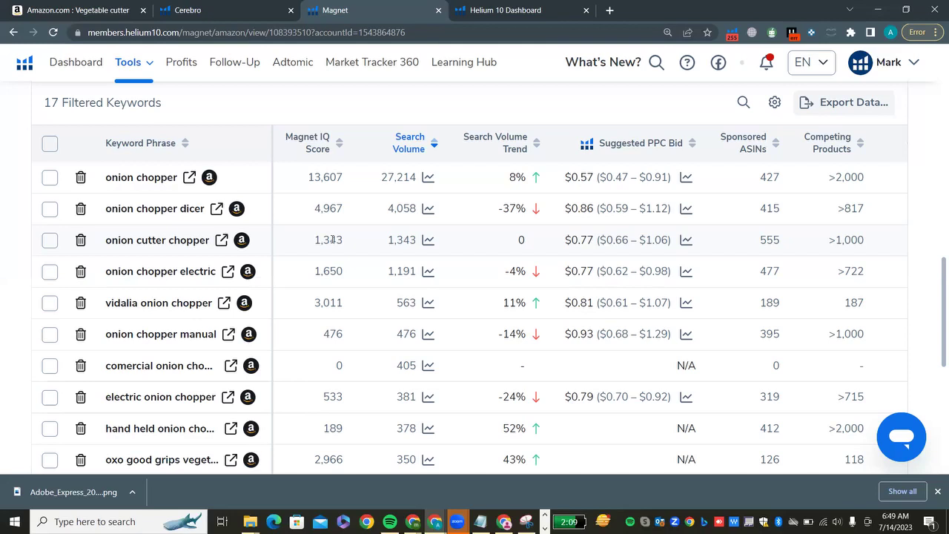
- Return to Cerebro and review the applied filters and the competing products, title density and search volume of the listed keywords
click(168, 7)
scroll(188, 245, up, 5)
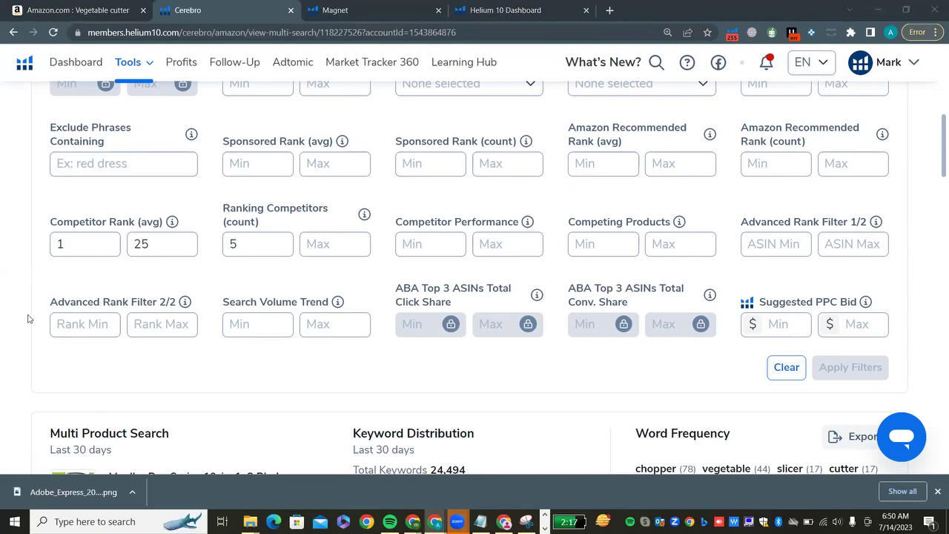
scroll(17, 320, down, 1)
scroll(16, 320, down, 8)
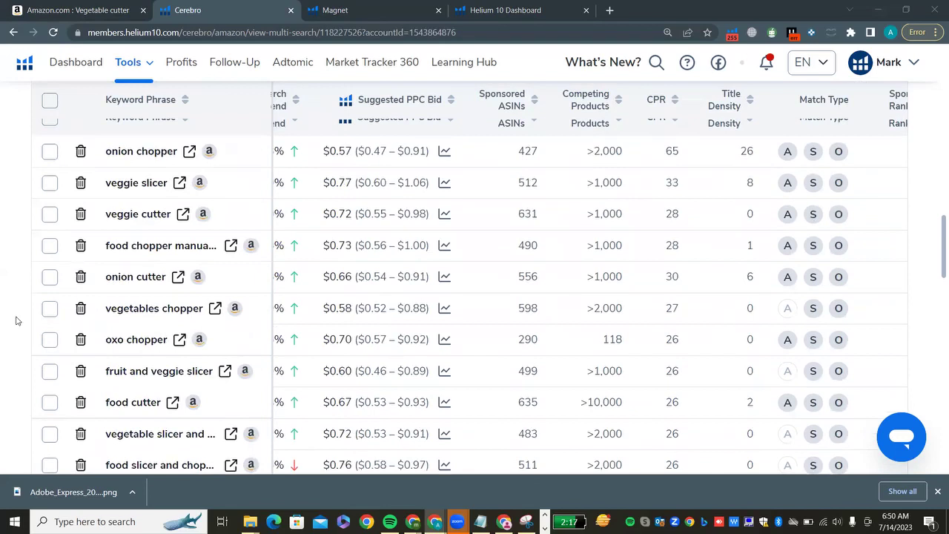
scroll(15, 318, up, 1)
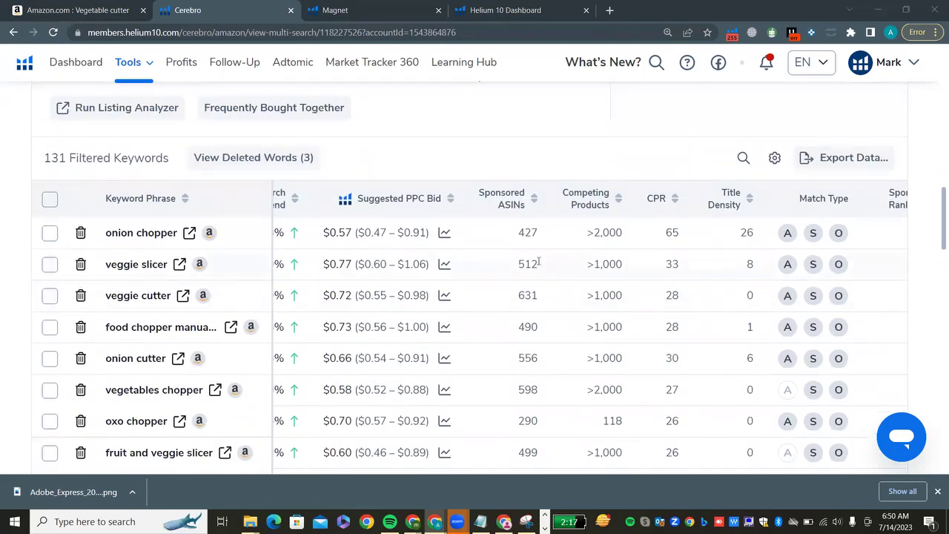
scroll(602, 265, right, 2)
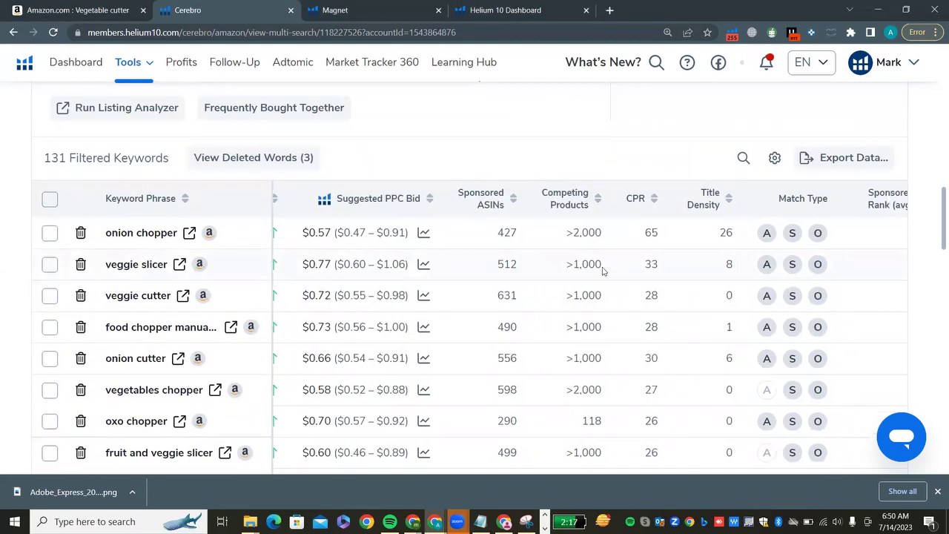
scroll(602, 267, right, 1)
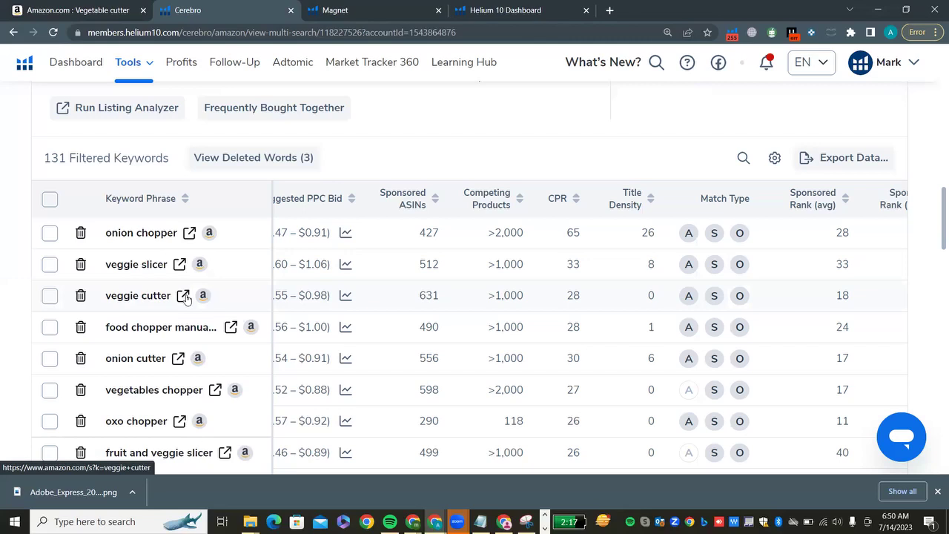
scroll(185, 296, left, 3)
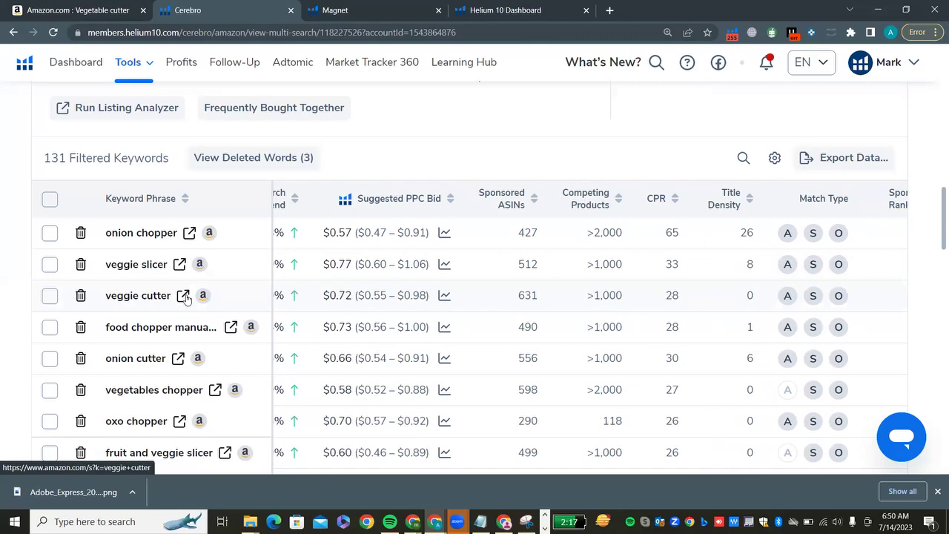
scroll(185, 296, right, 1)
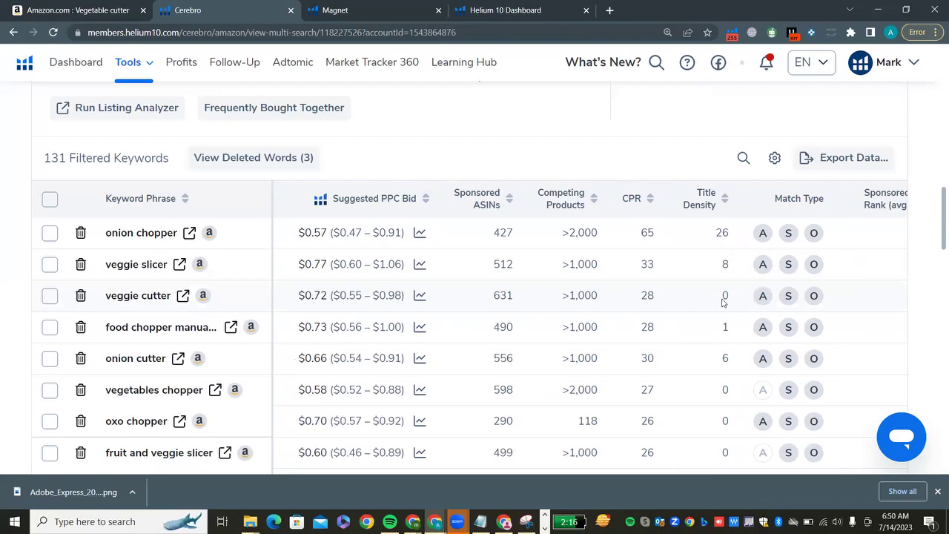
scroll(722, 300, left, 5)
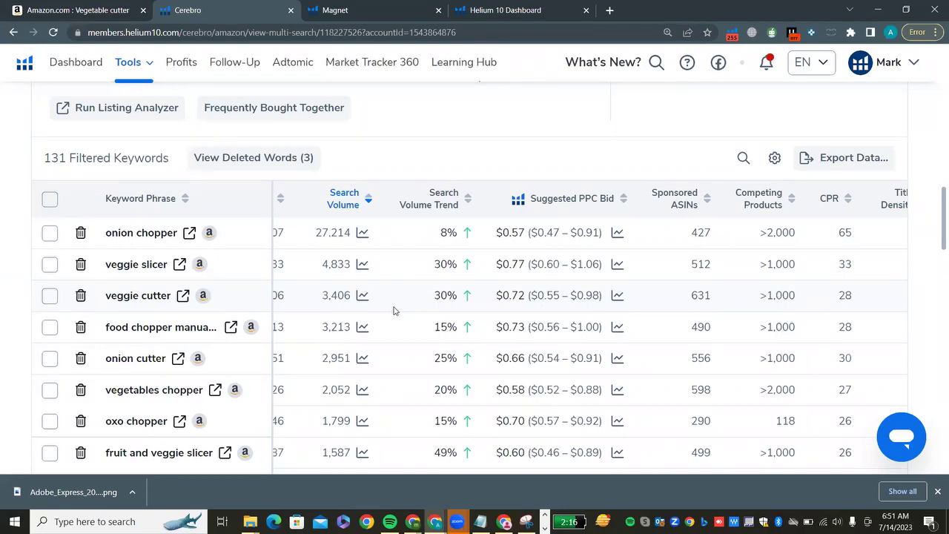
- Go to the Xray results for "vegetable cutter" and open the Fullstar Compact Vegetable Chopper product page on Amazon
scroll(394, 310, right, 5)
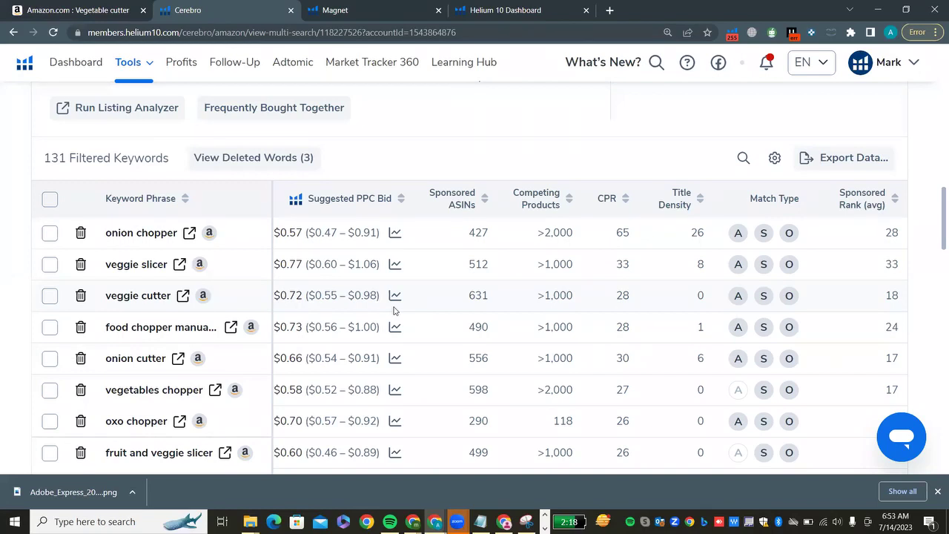
click(90, 5)
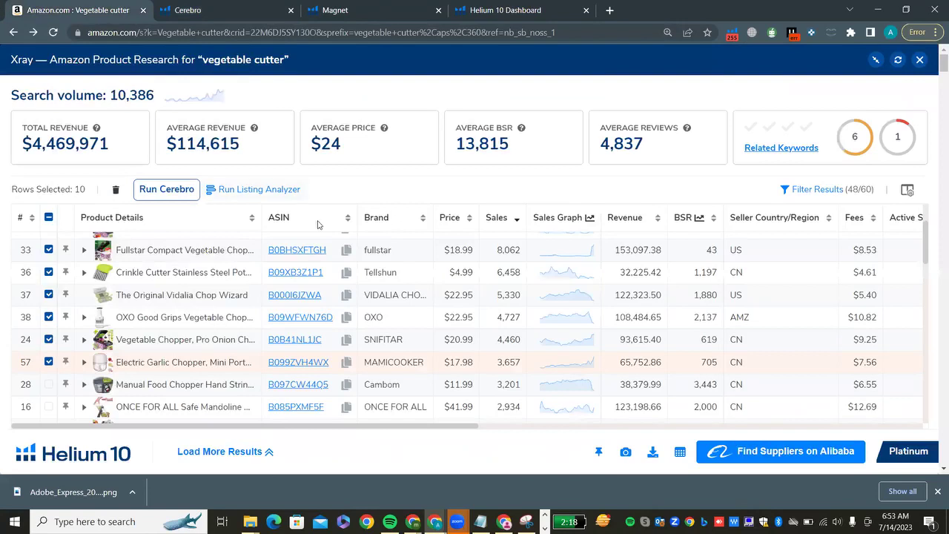
click(290, 253)
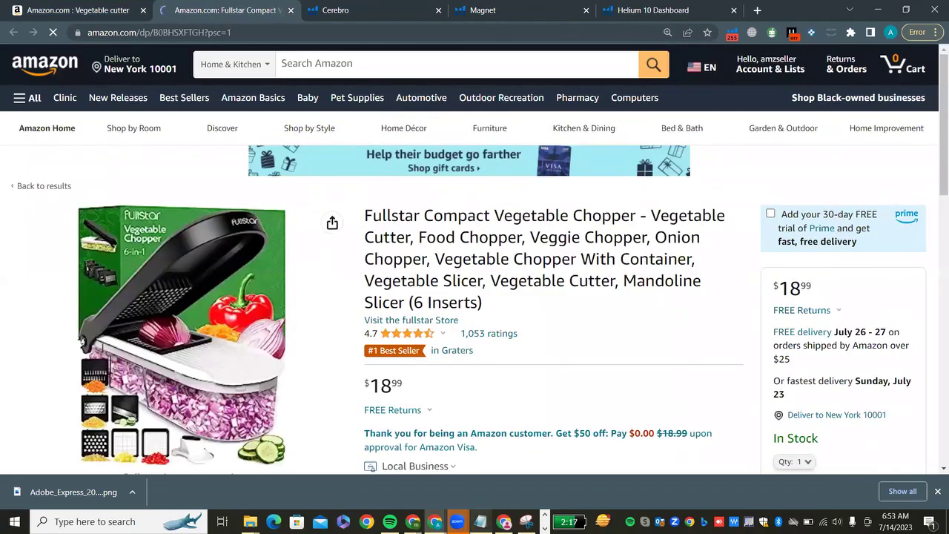
- Switch to Notepad, clear all existing notes and enter the heading "Amazon Title Attributes"
key(alt+Tab)
scroll(505, 426, down, 5)
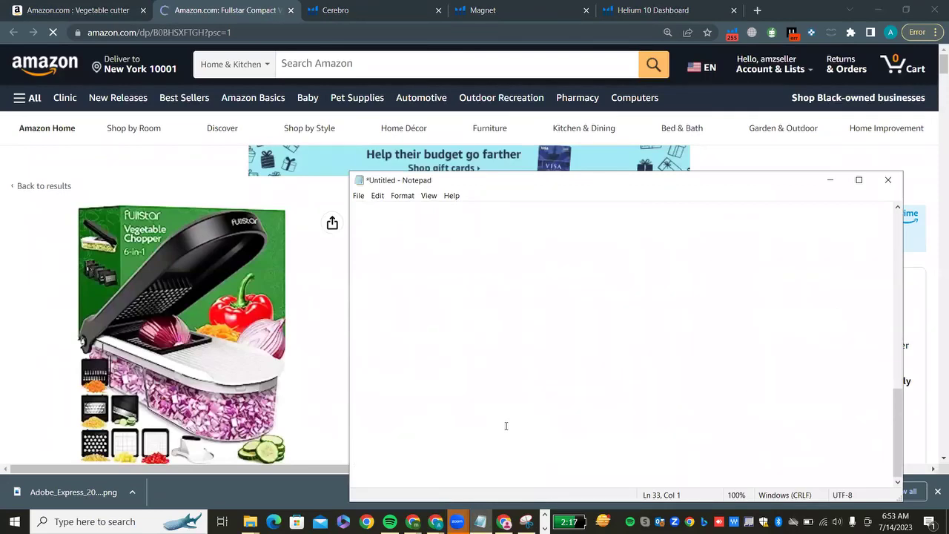
key(ctrl+a)
key(Delete)
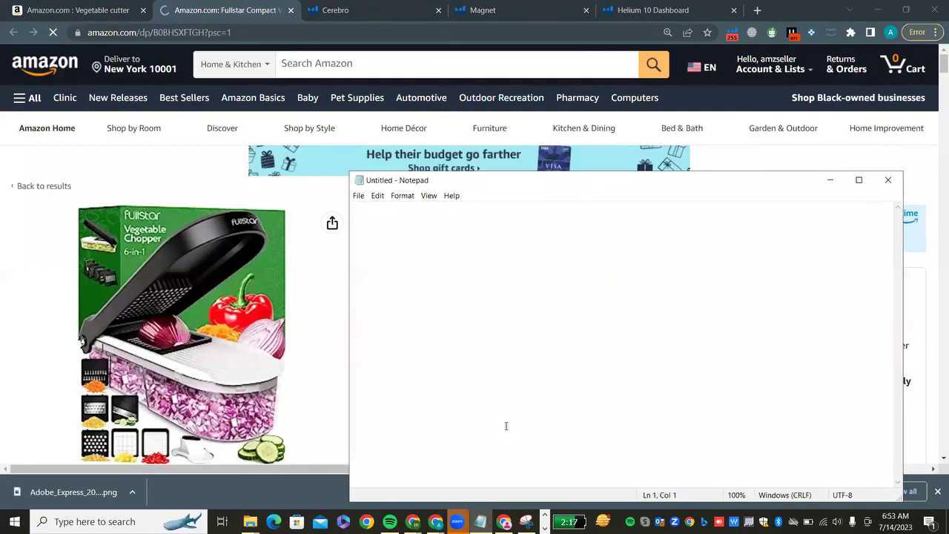
text(Amaz)
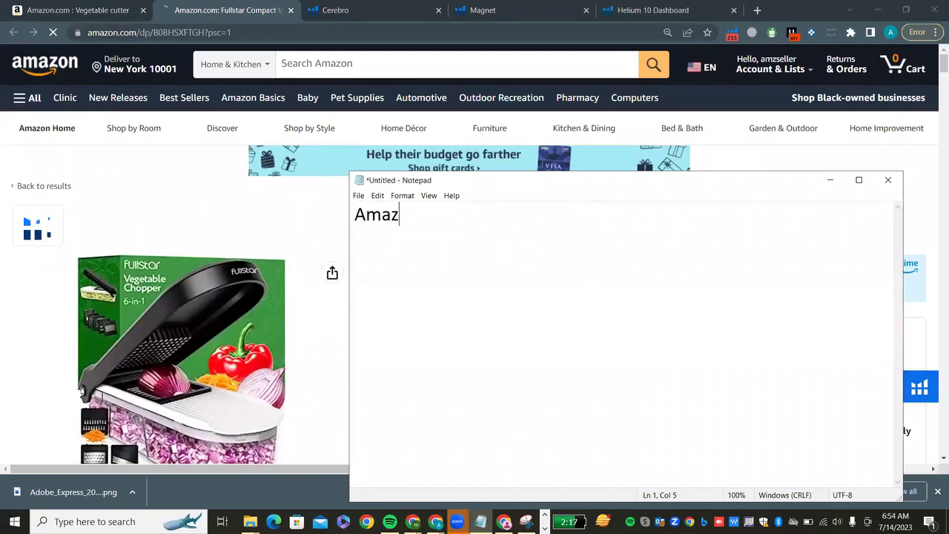
text(on Titl)
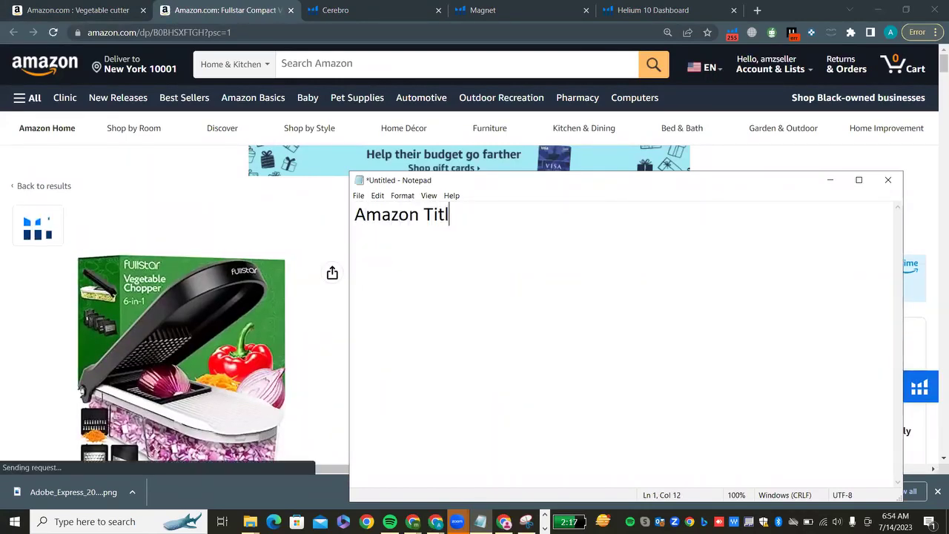
text(e Attri)
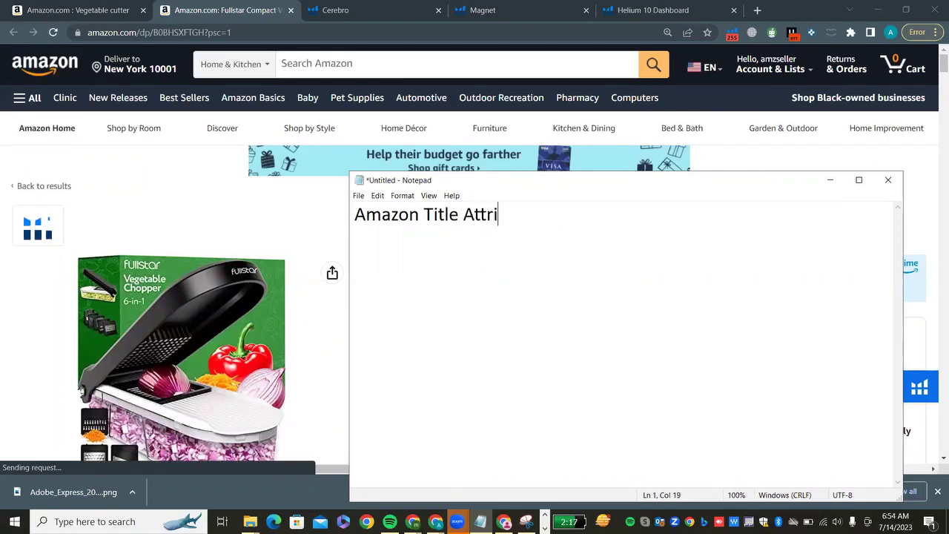
text(butes)
key(Return)
key(Return)
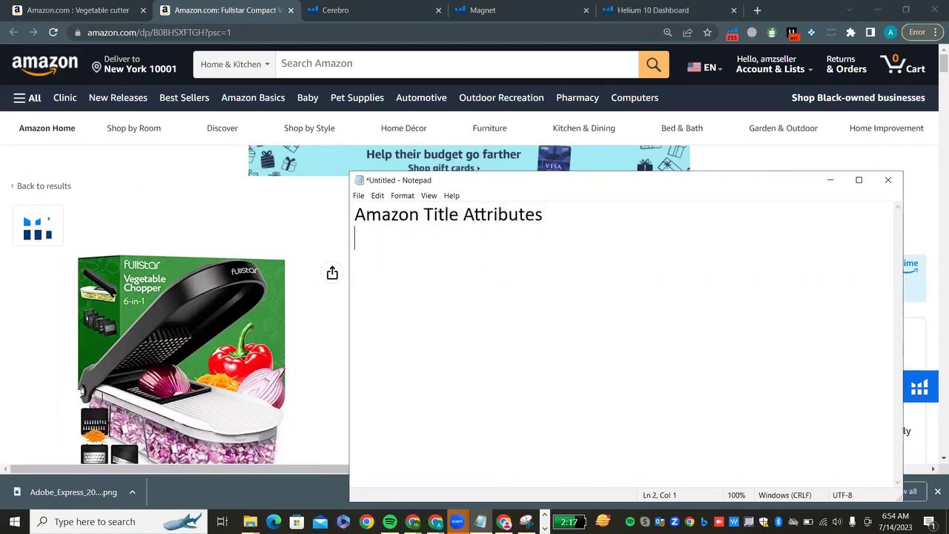
- Add the first list item "1 bRAND NAME" below the heading, separated by a blank line
text(A)
key(BackSpace)
text(1)
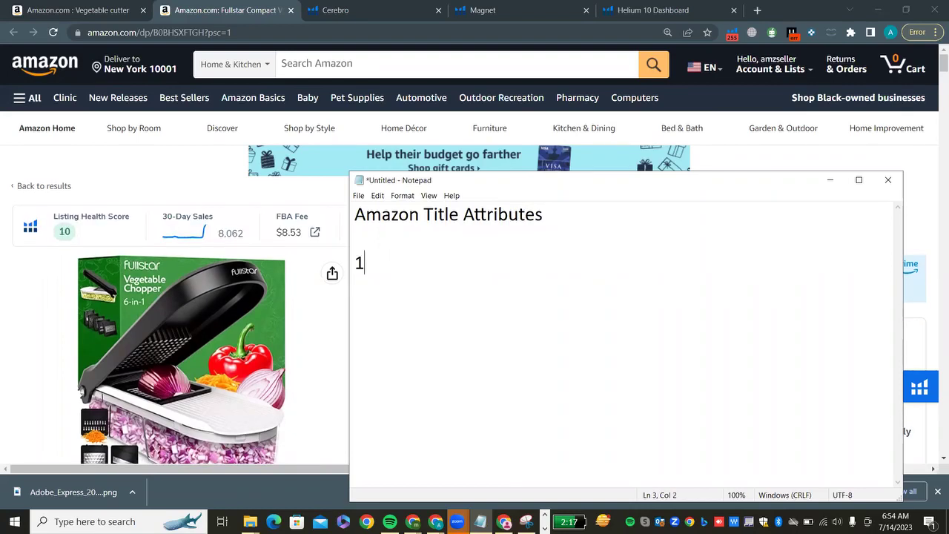
text( bRAND )
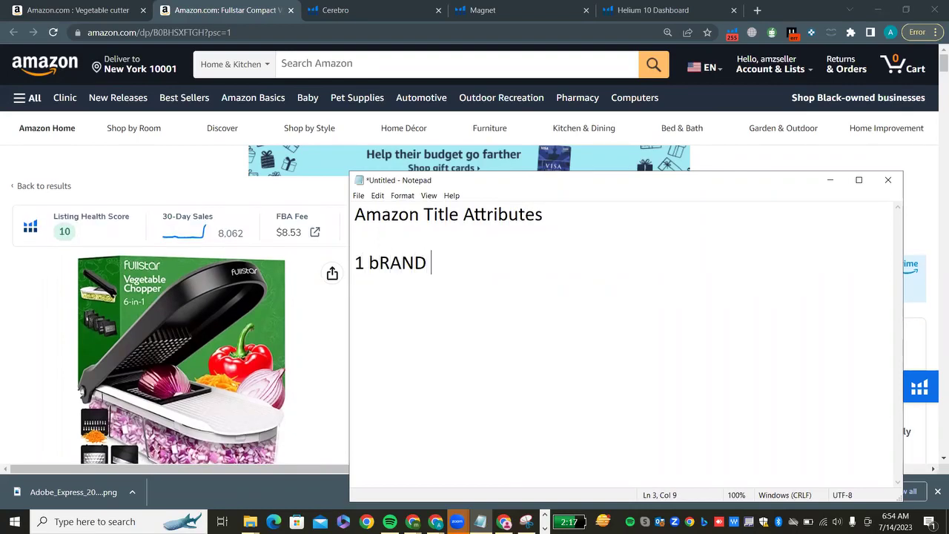
text(NAME)
key(Return)
key(Return)
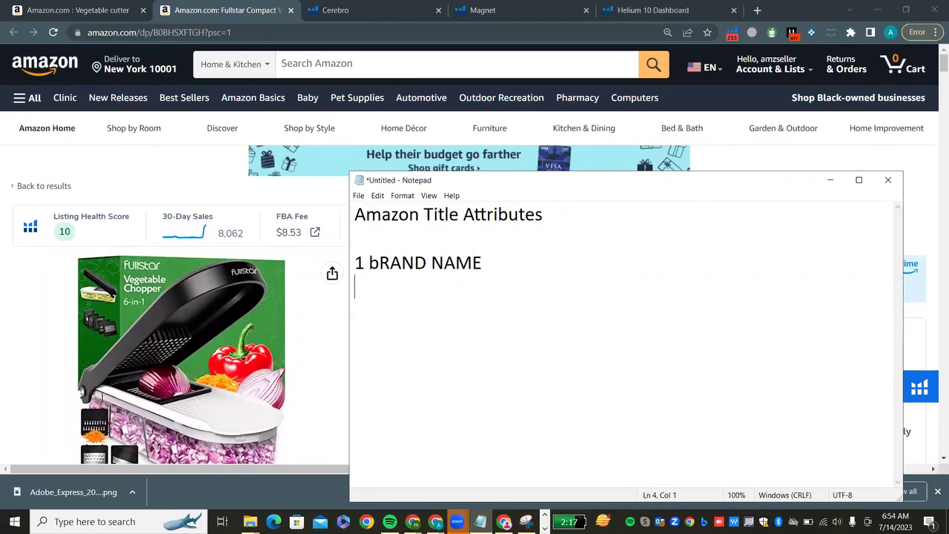
- Add the second list item "2 PRODUCT Name" to the title attributes, separated by a blank line
text(2 PRODUCT )
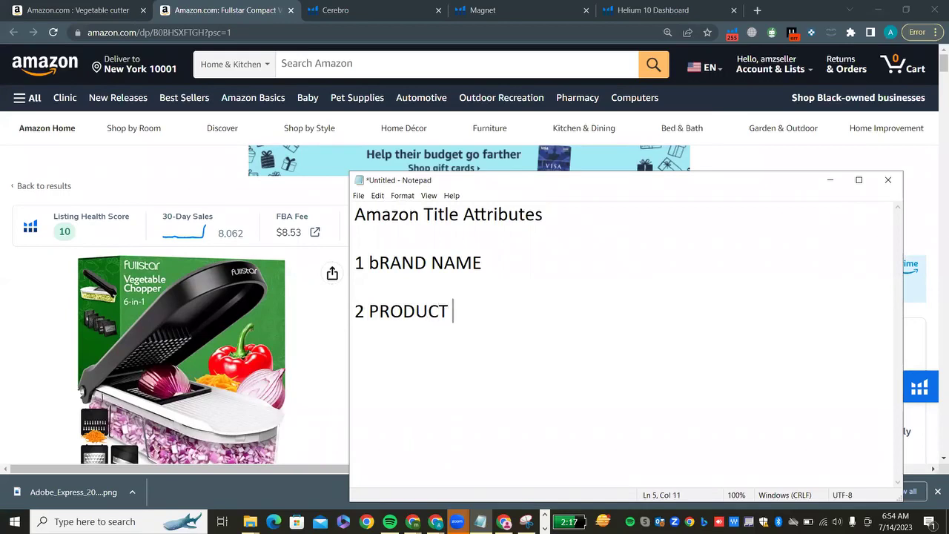
text(Nmae)
key(BackSpace)
key(BackSpace)
key(BackSpace)
key(BackSpace)
text(ame)
key(Return)
key(Return)
- Add the list items "3 unique attributes" and "4 uses" to the title attributes
text(3 un)
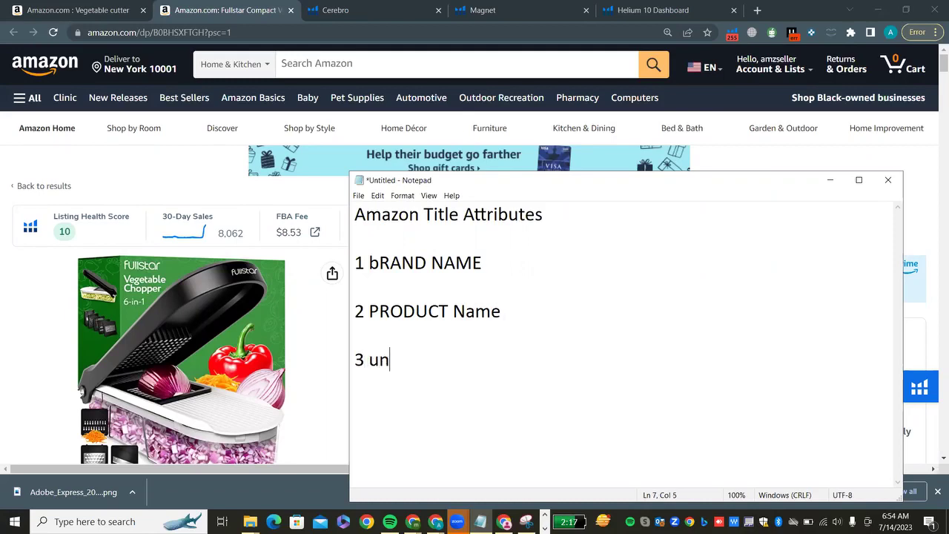
text(ique a)
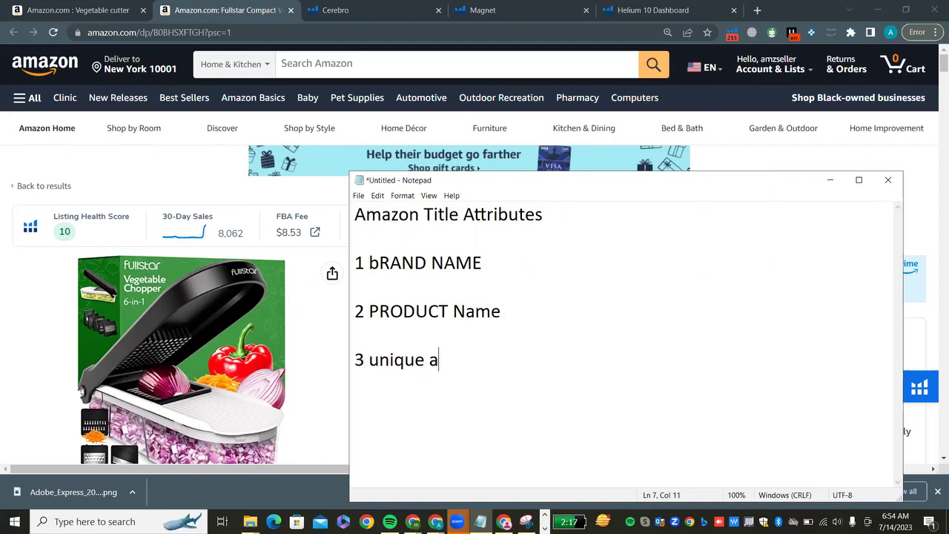
text(ttributes)
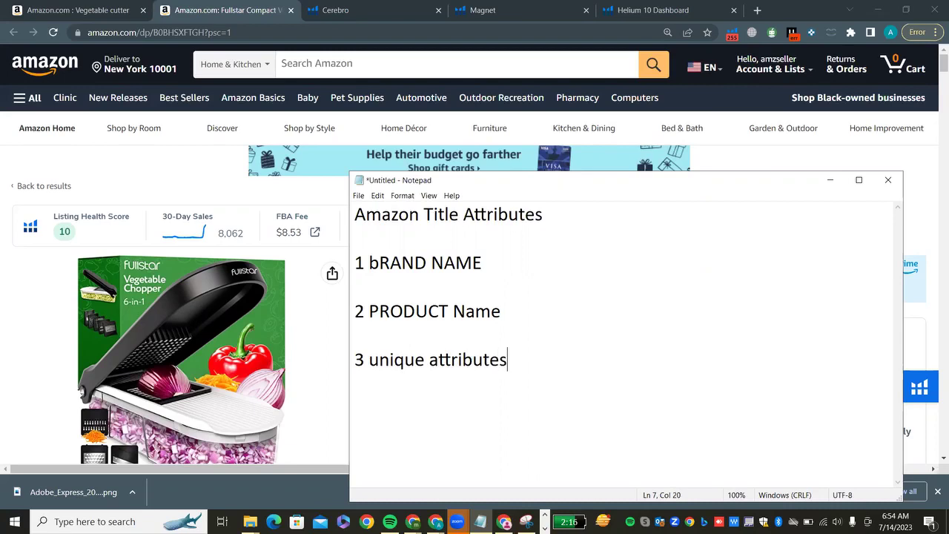
key(Return)
key(Return)
text(4 uses)
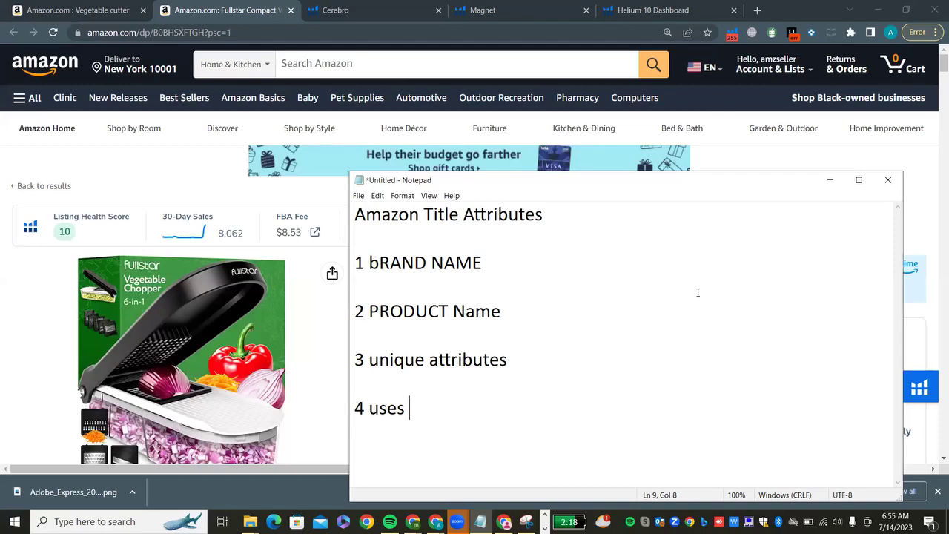
- Minimize the notes and review the keyword phrases in the Cerebro list for use in the product title
click(831, 184)
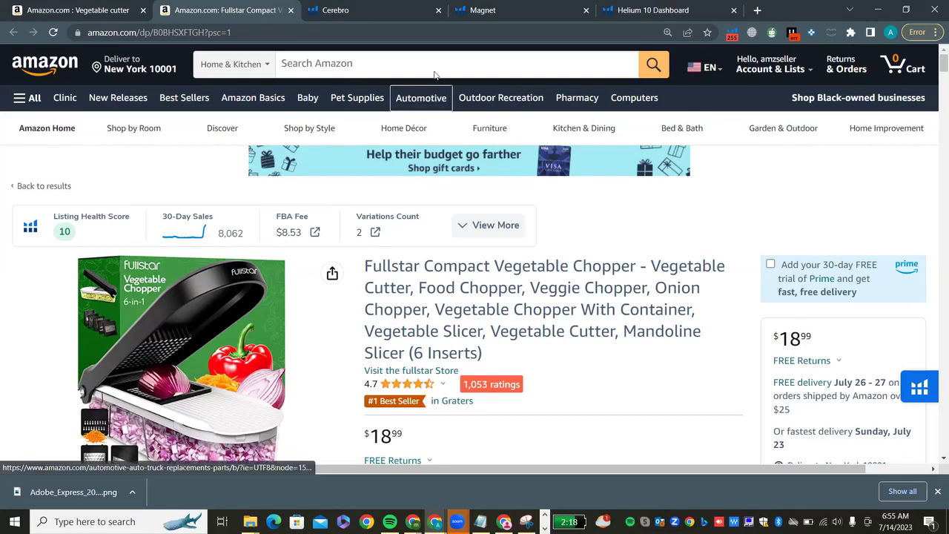
click(346, 6)
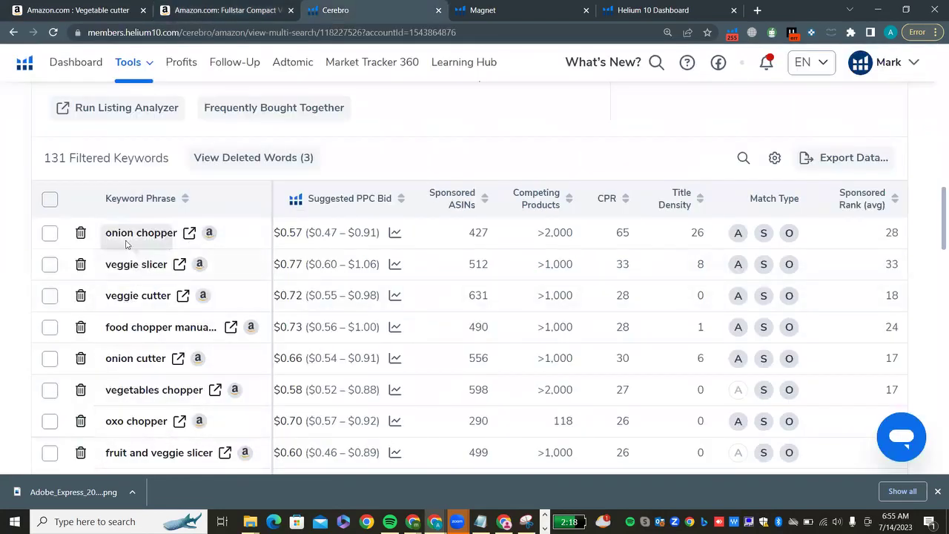
scroll(150, 355, down, 2)
scroll(150, 355, down, 1)
scroll(150, 354, up, 1)
scroll(150, 354, down, 2)
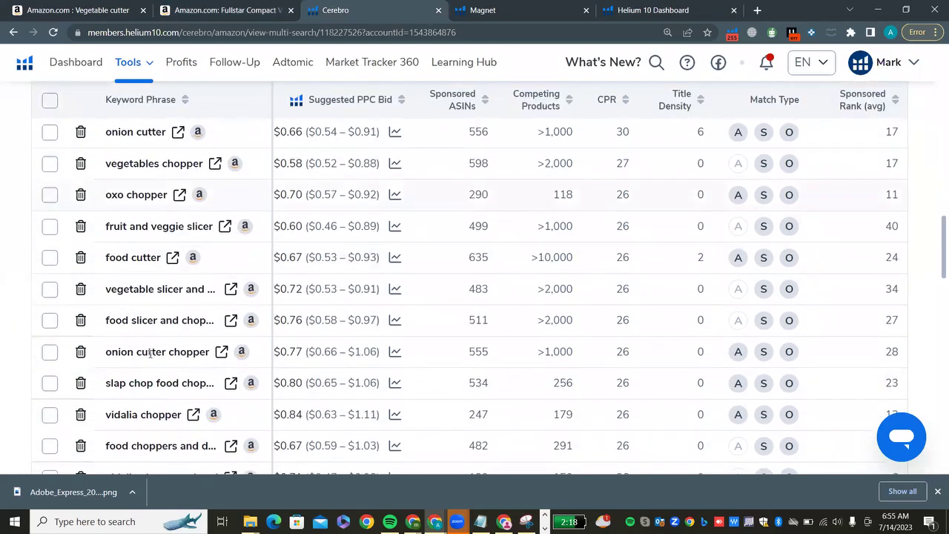
scroll(151, 354, up, 3)
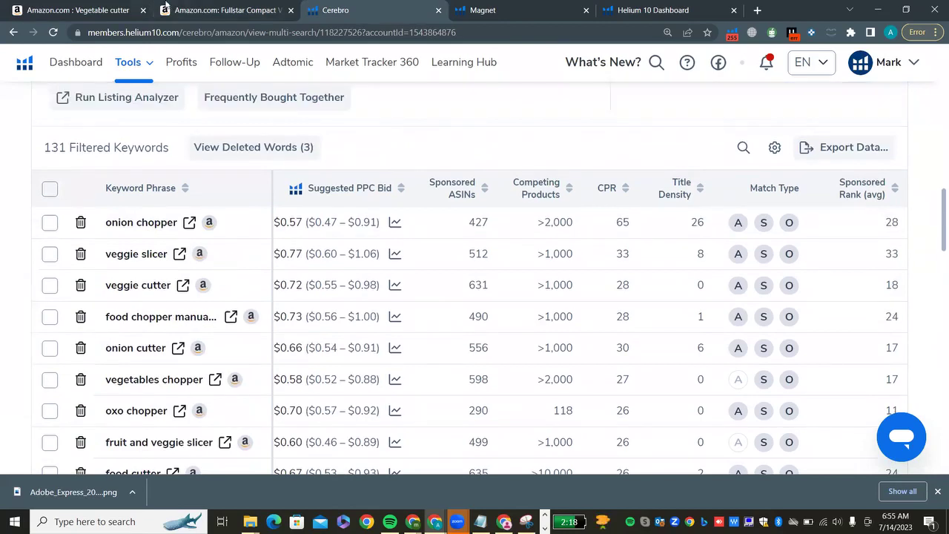
- Return to the Fullstar Compact Vegetable Chopper page and examine its product title and image
click(223, 9)
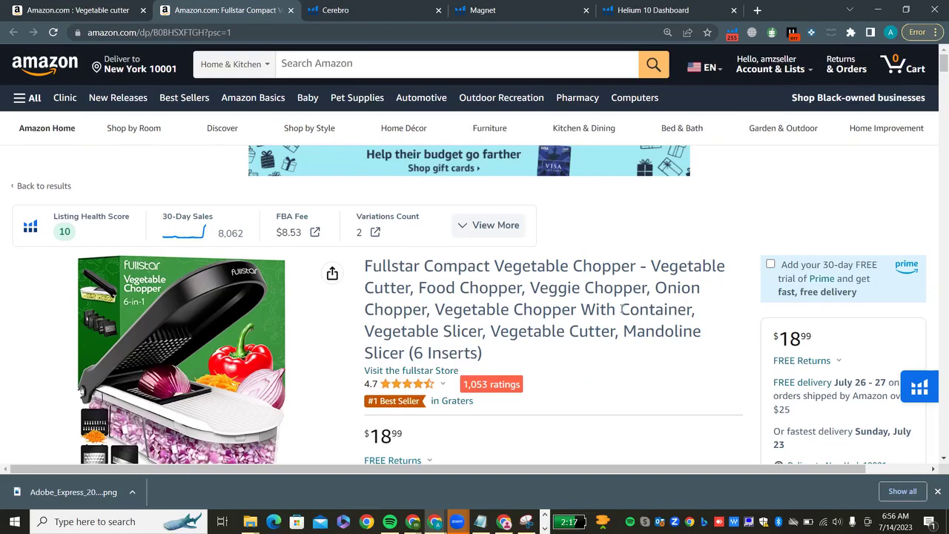
scroll(402, 304, down, 1)
mouse_move(167, 311)
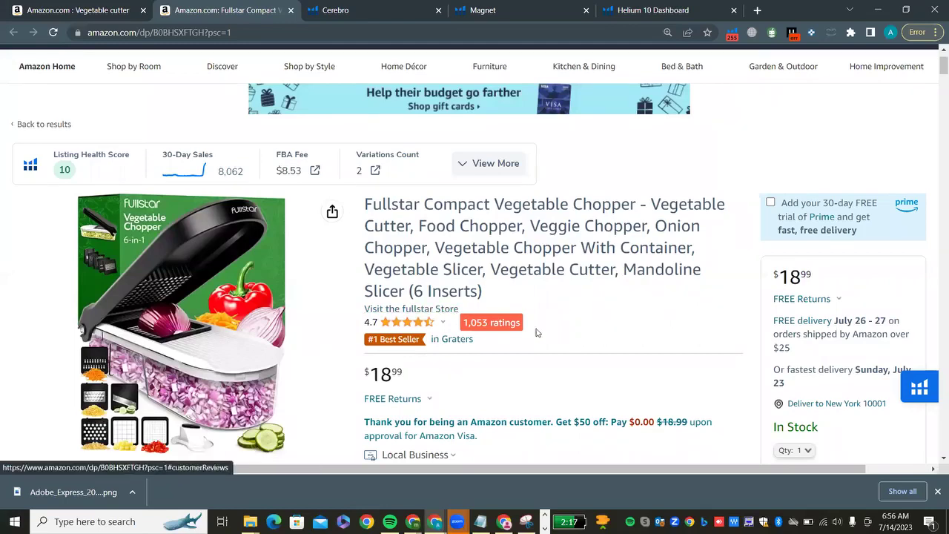
right_click(544, 375)
- In Notepad, start a sample product title below the attribute list with "Abc onion Chopper, Veggie"
key(alt+Tab)
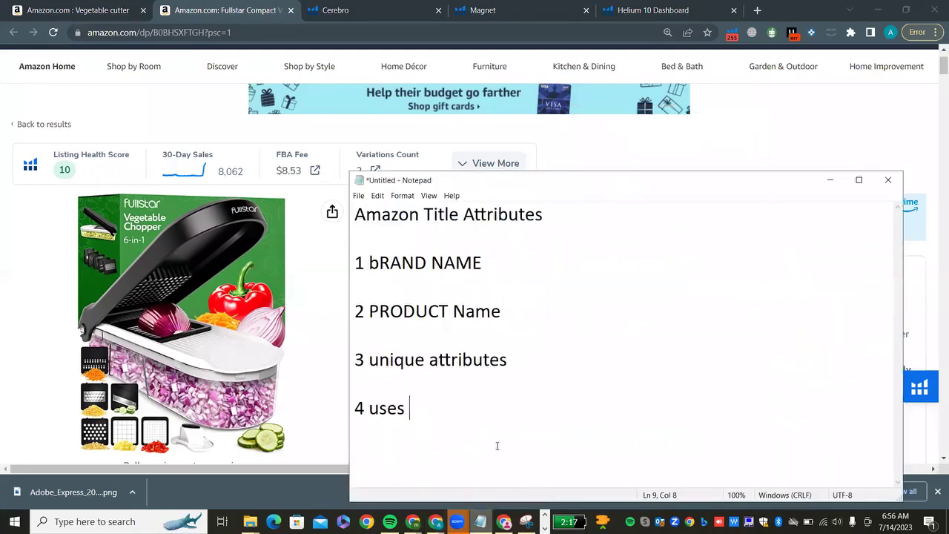
key(Return)
key(Return)
key(Return)
text(Abc )
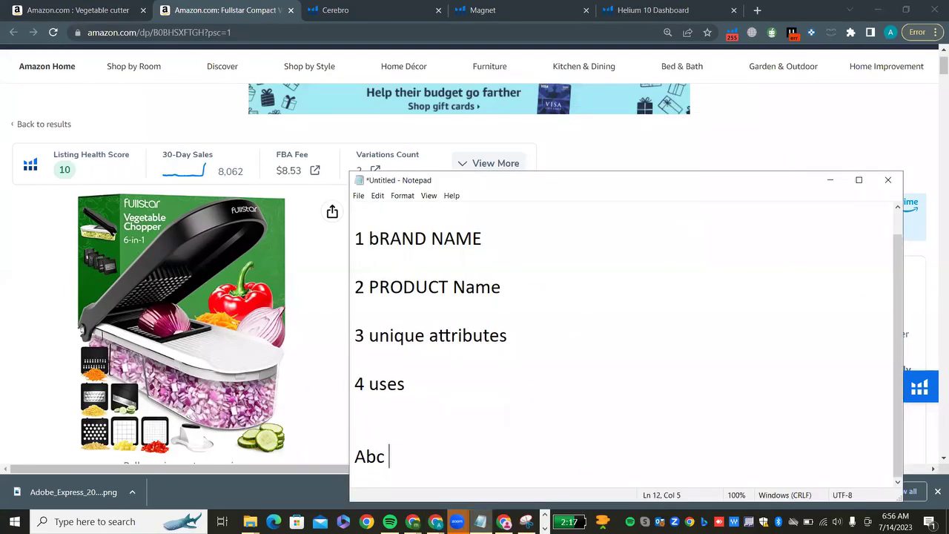
text(V)
key(BackSpace)
text(onion Chop)
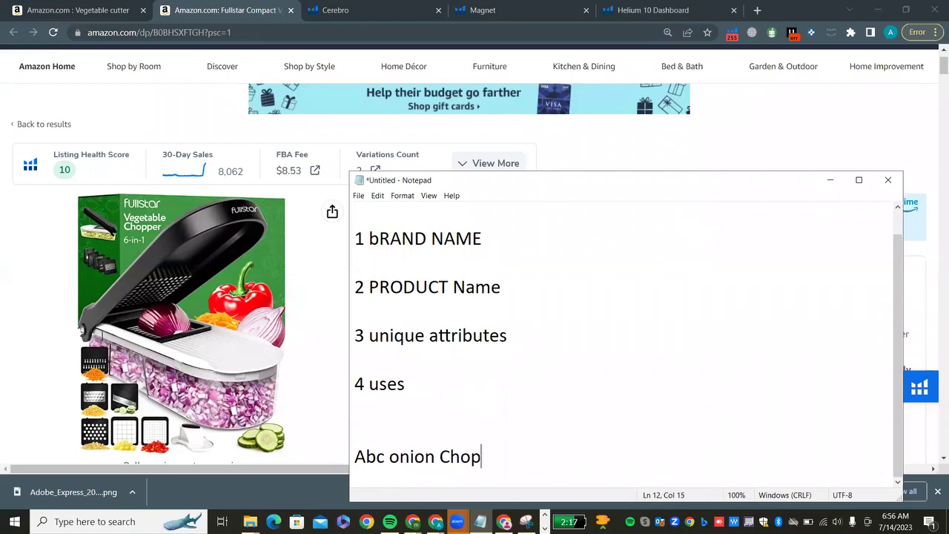
text(per, Ve)
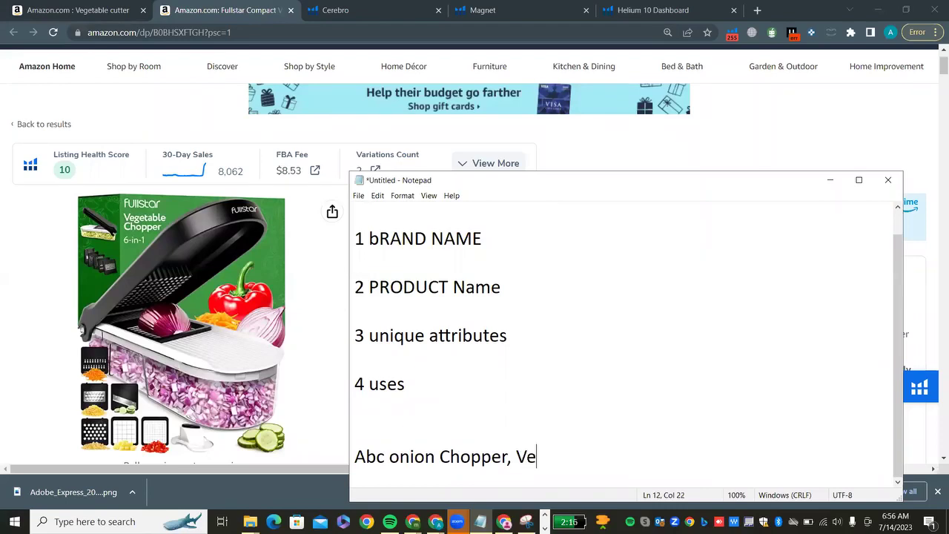
text(ggie)
- Check the Cerebro keyword list and continue the sample title in Notepad with "cutter, Veggie slicer,"
click(327, 10)
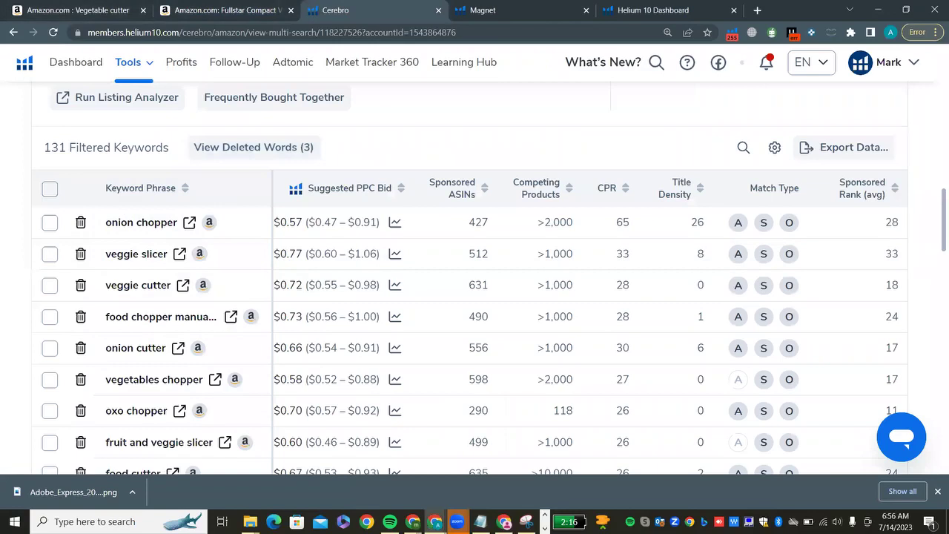
click(480, 521)
text(cutter,)
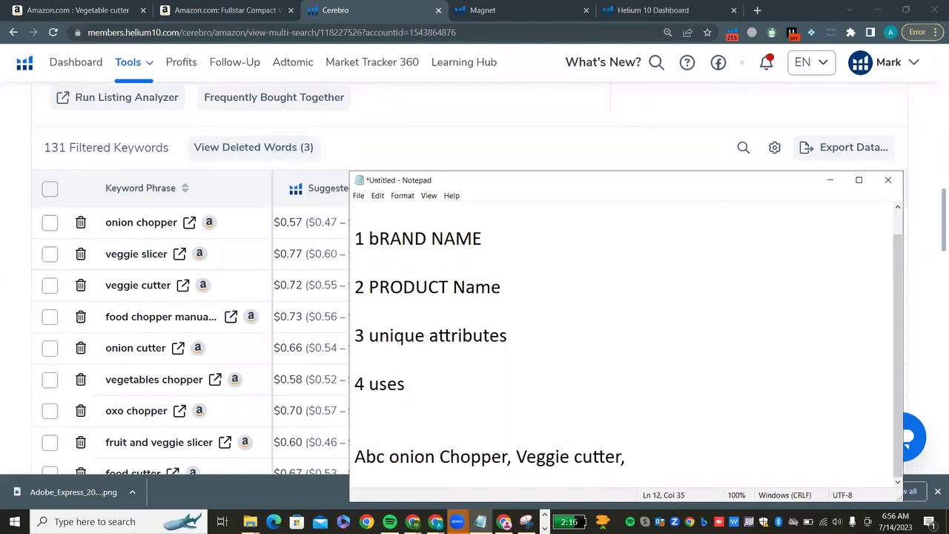
text(Veggie sk)
key(BackSpace)
text(l)
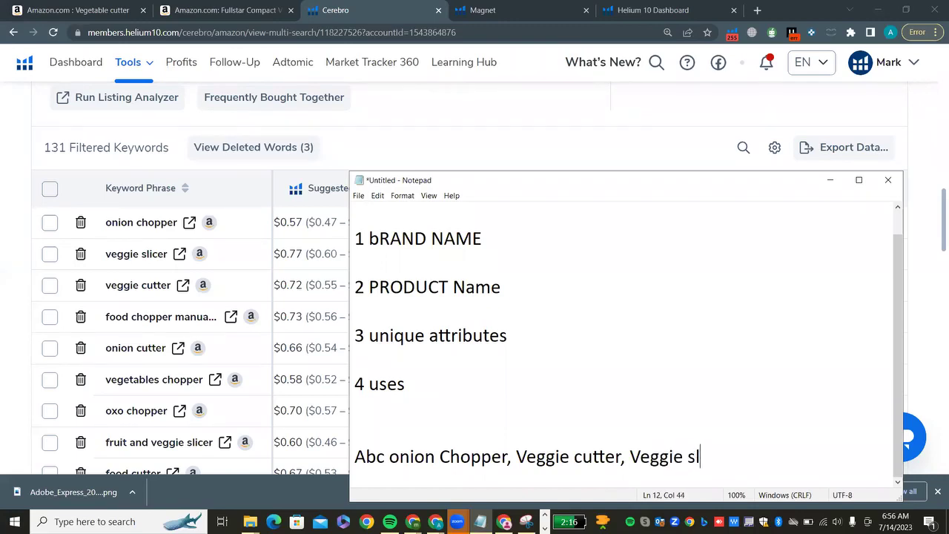
text(icer,)
- Check the Magnet keyword list and append "Onion chopper dicer," to the sample title in Notepad
click(482, 10)
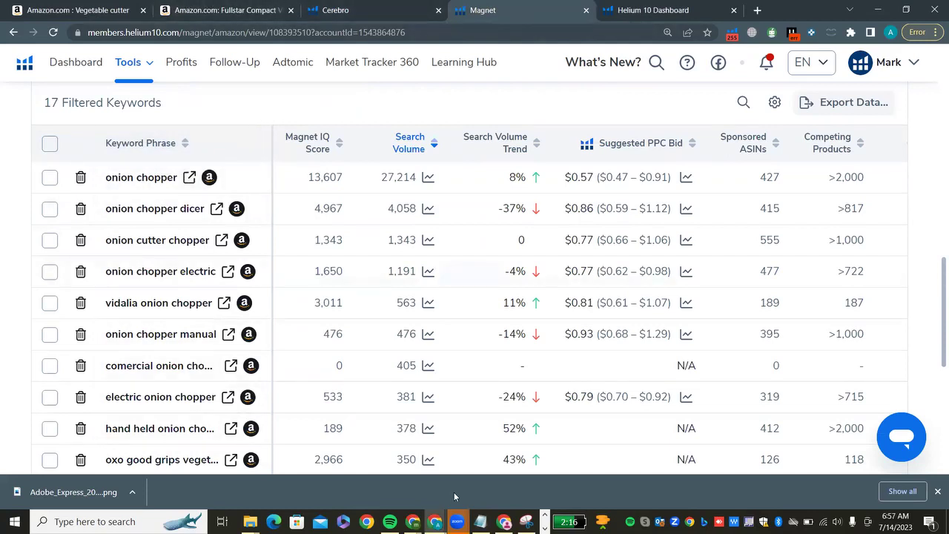
click(481, 521)
text(Onion chopper di)
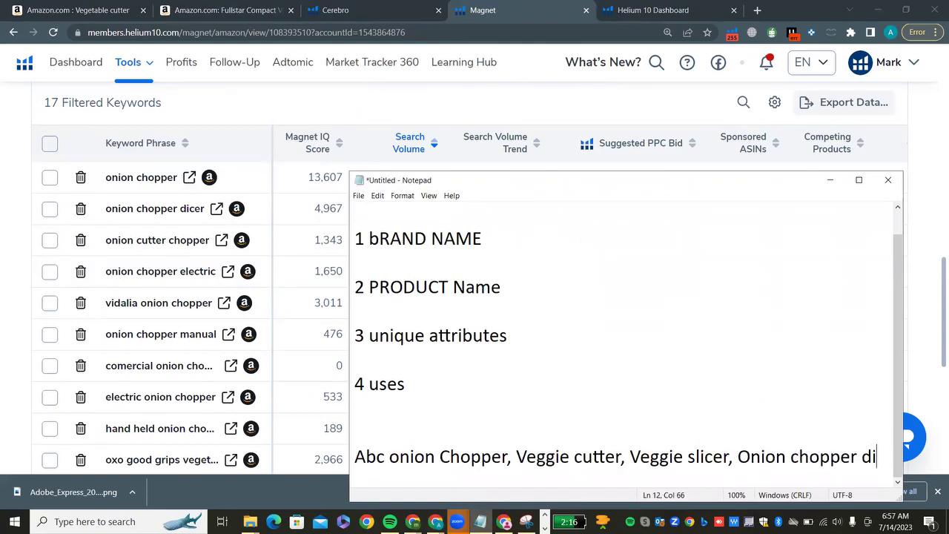
text(cer)
key(BackSpace)
text(, )
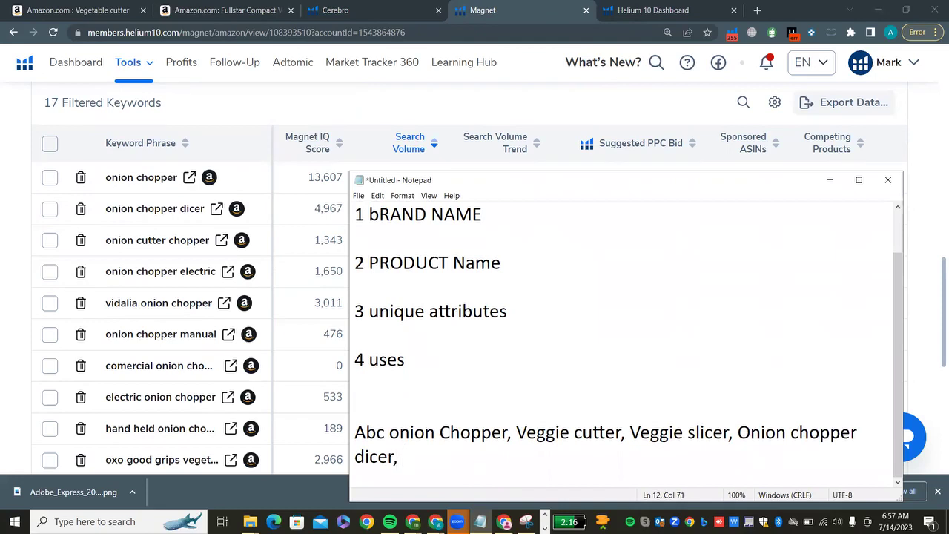
- Append the product attributes "Deruable, stainless steel, easy to clean," to the sample title in Notepad
text(De)
key(BackSpace)
text(eruan)
key(BackSpace)
text(bl;)
key(BackSpace)
text(e,)
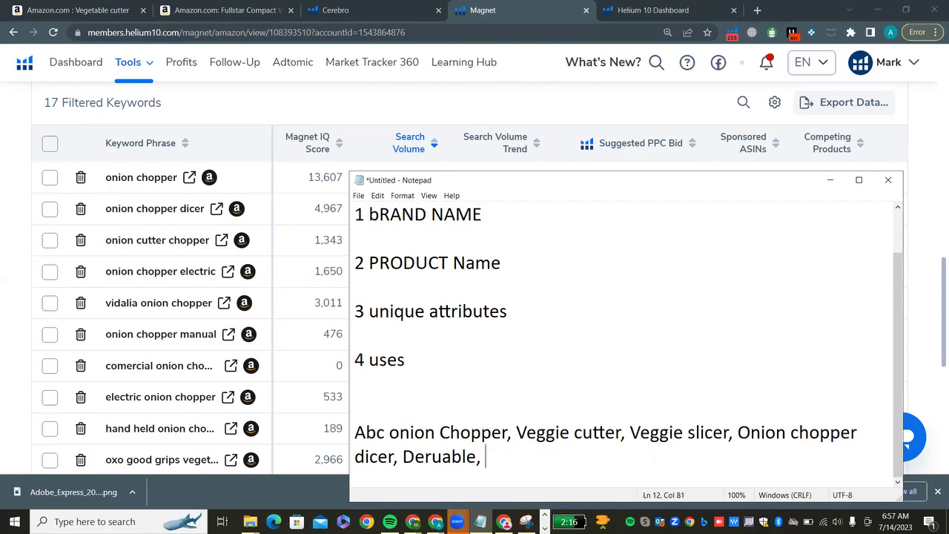
text(stainless s)
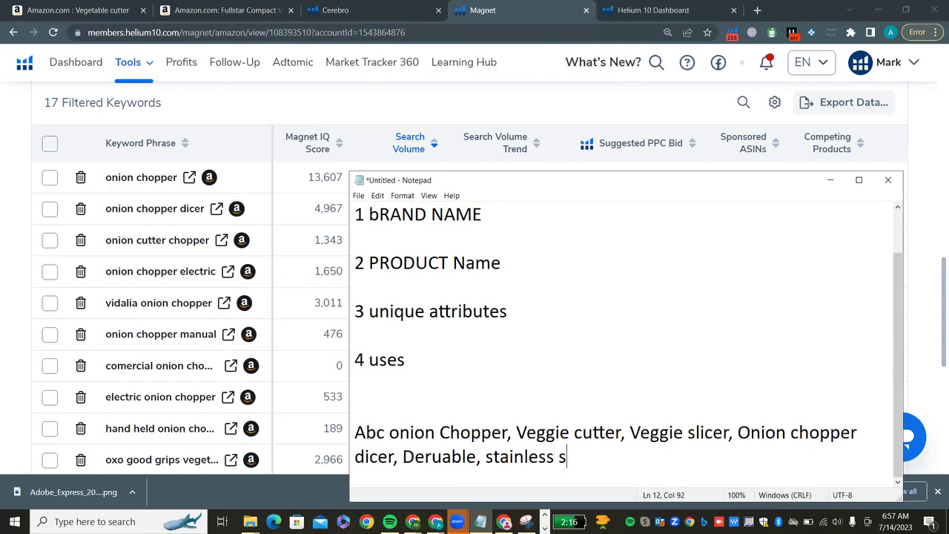
text(teel,)
text(easy to)
key(BackSpace)
text(o clean, )
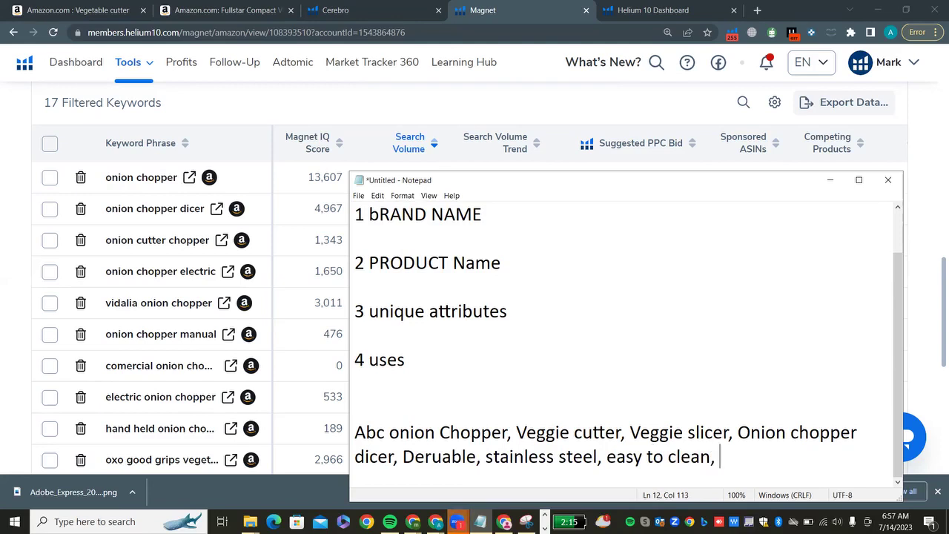
- Finish the sample title with the uses "best for kitchen, cutting vegetables" and start a new line below it
text(use)
key(BackSpace)
key(BackSpace)
key(BackSpace)
text(use)
key(BackSpace)
key(BackSpace)
key(BackSpace)
text(best for )
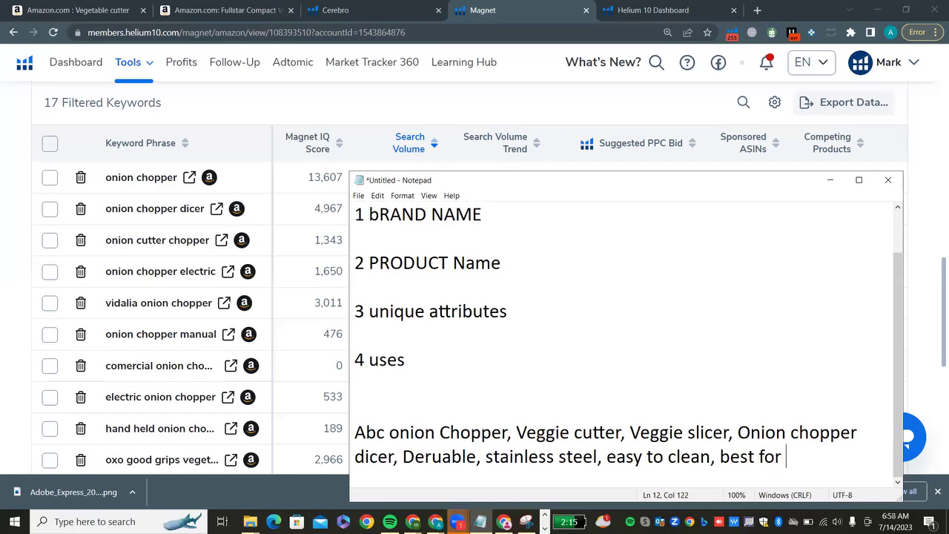
text(kitchen )
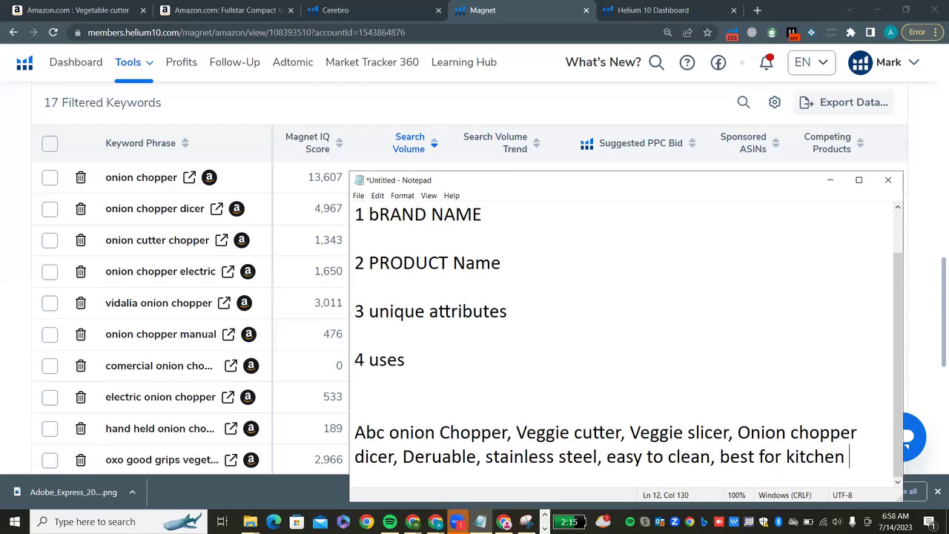
text(,cutting vegetables)
key(Return)
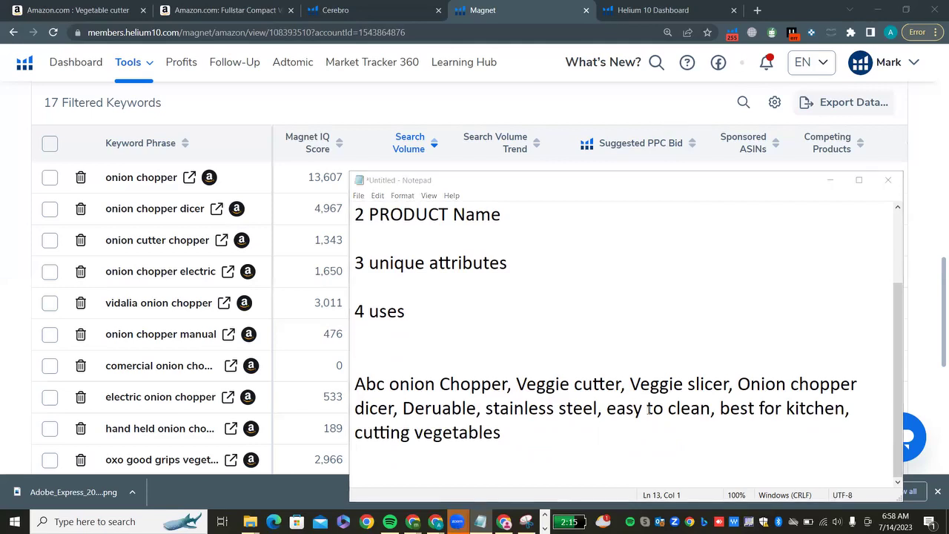
- Correct the misspelled attribute after "Onion chopper dicer," to "Durable" and return to the end of the title
click(425, 410)
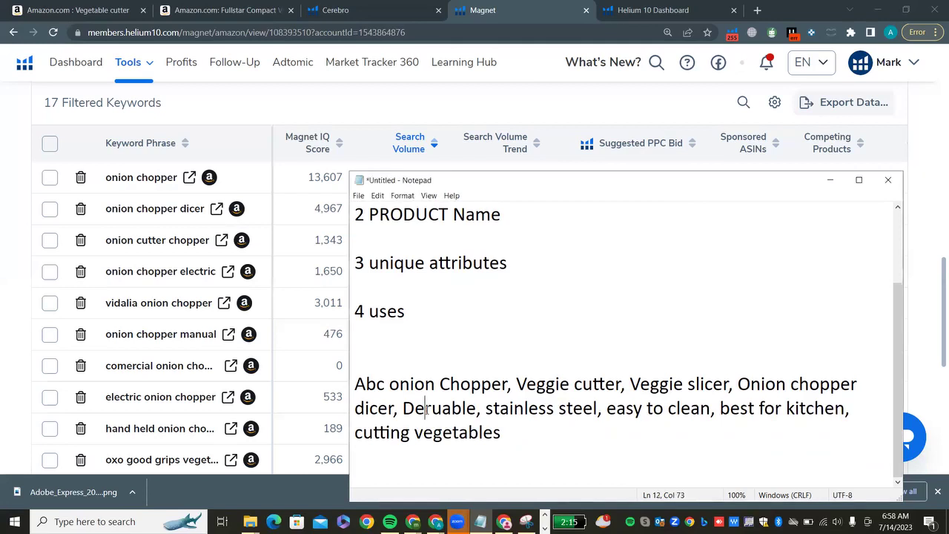
key(BackSpace)
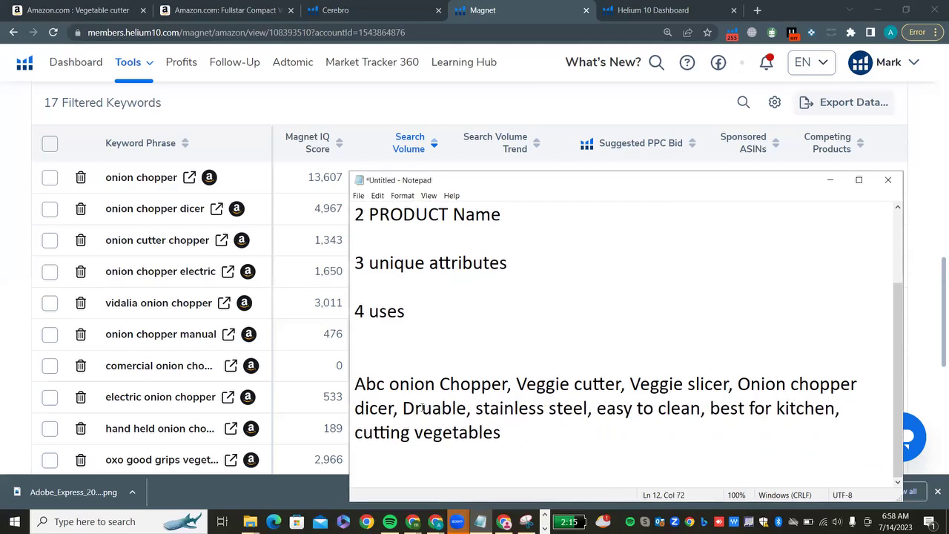
key(Delete)
key(Right)
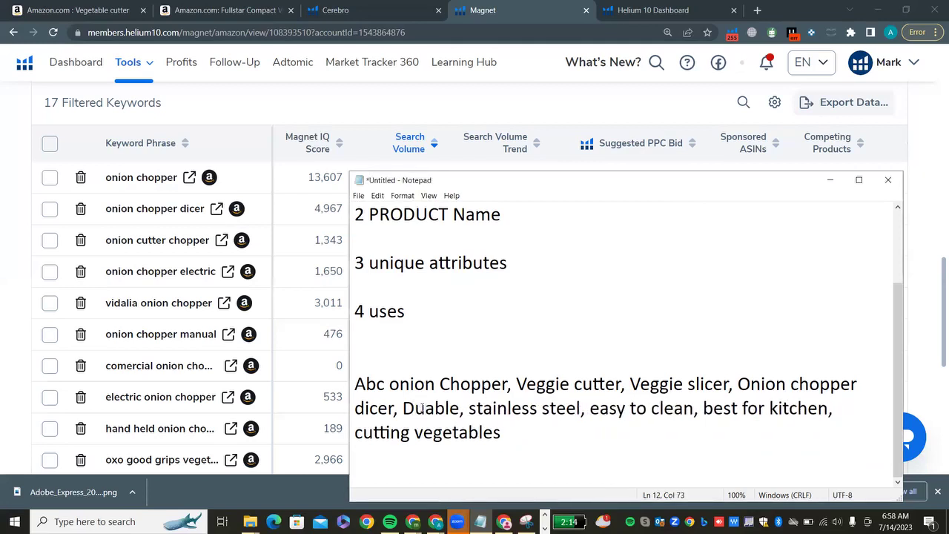
text(r)
click(522, 434)
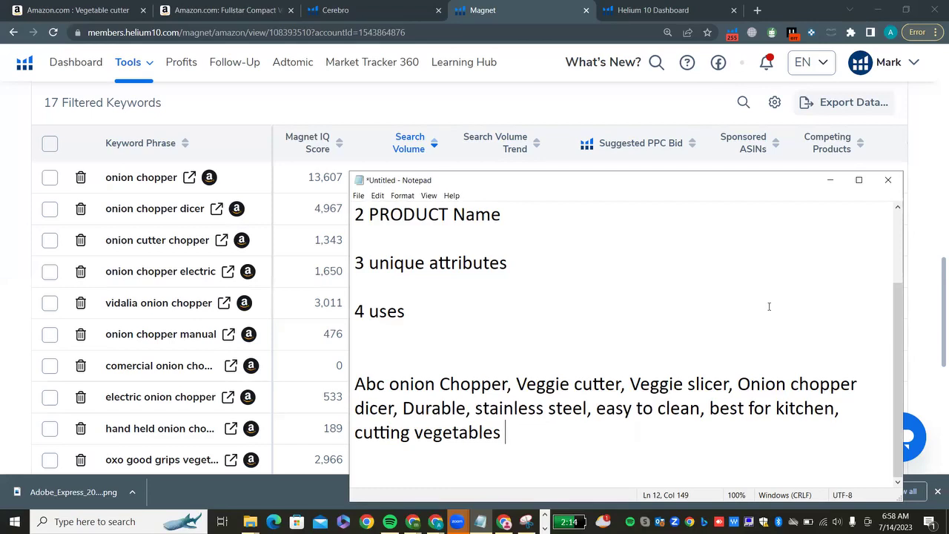
- In the browser's Helium 10 Dashboard tab, search Google for "chat gpt" and open the "Introducing ChatGPT" result
click(758, 66)
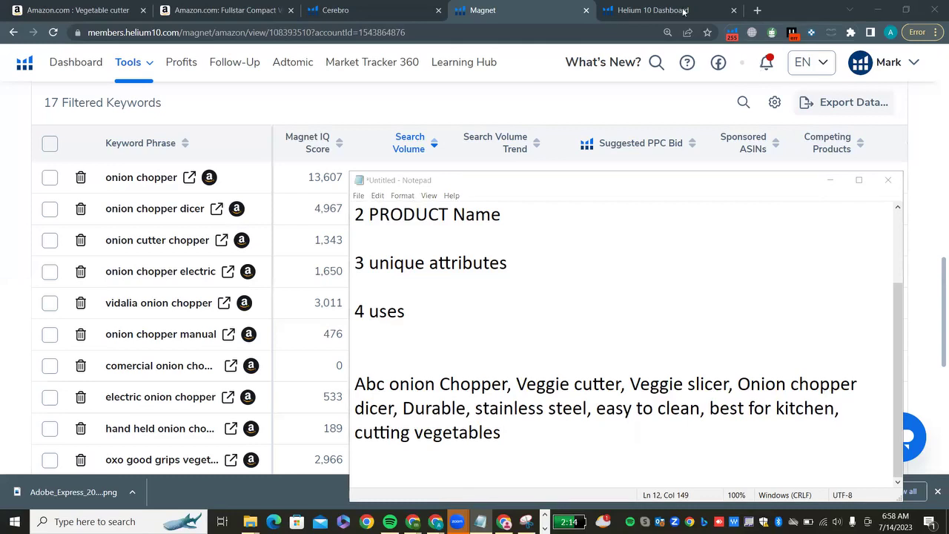
click(622, 12)
click(584, 34)
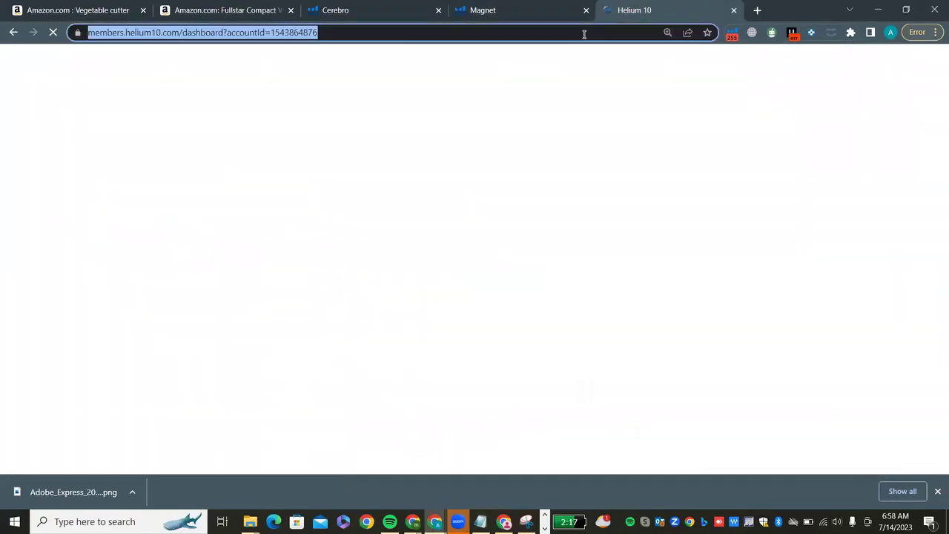
text(chat)
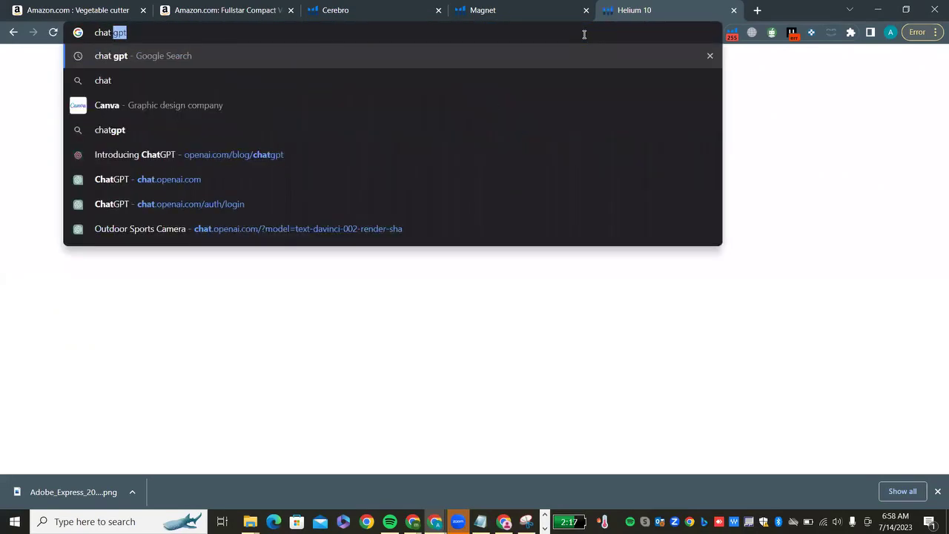
text( gpt)
key(Return)
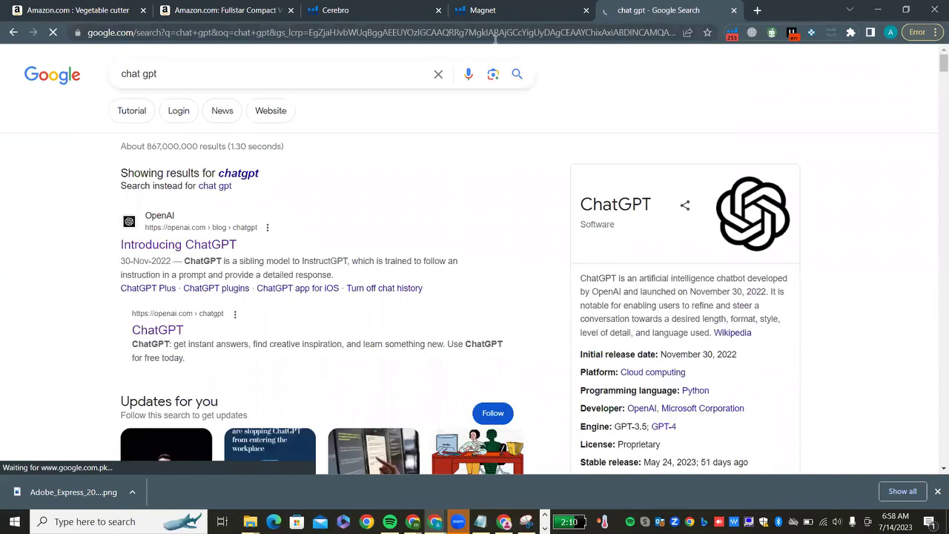
click(162, 247)
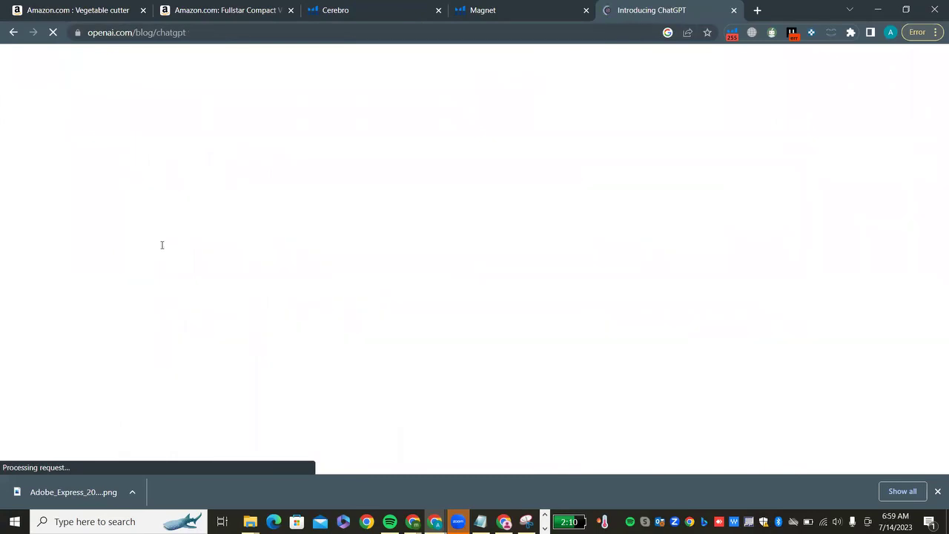